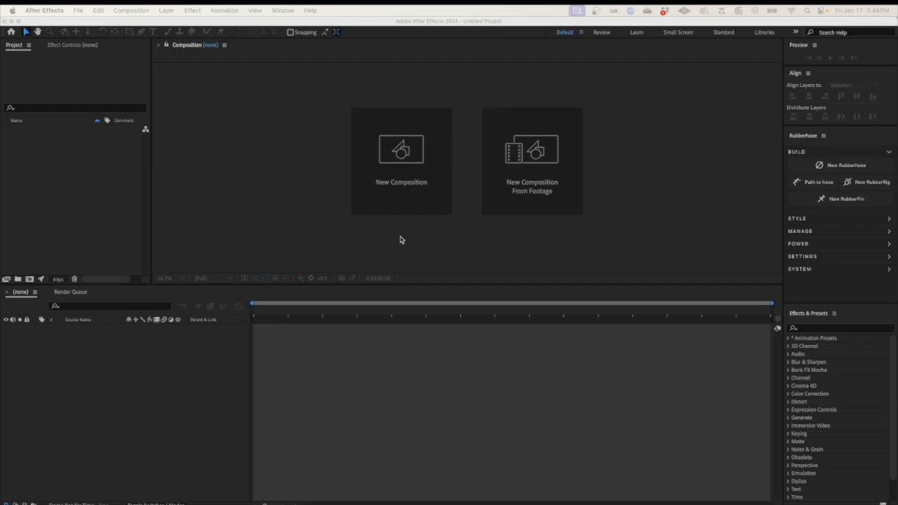
# Create Comp 1 from the UHD (4K) 23.976 fps preset with a 4-second duration
pyautogui.click(400, 180)
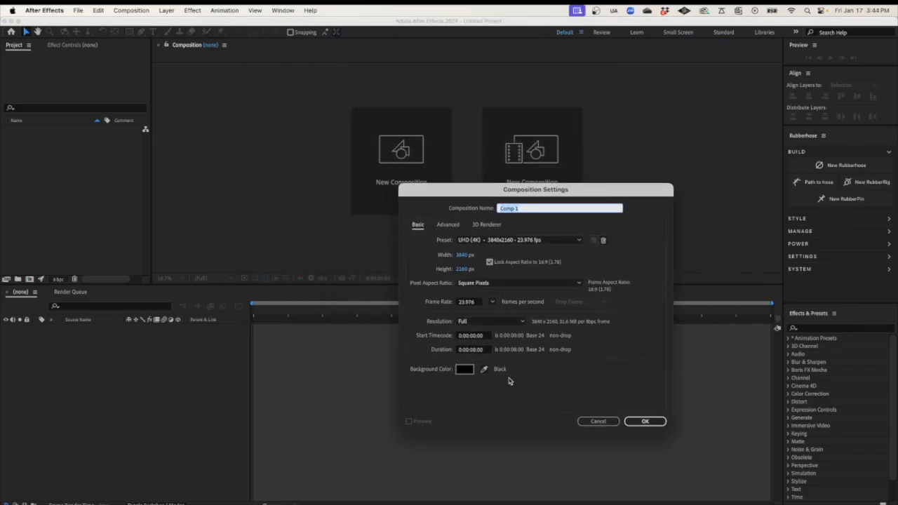
pyautogui.click(579, 242)
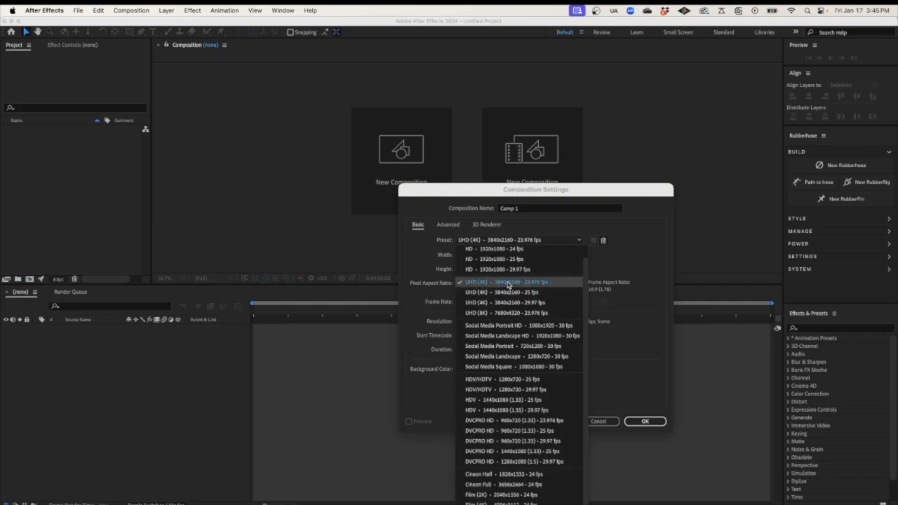
pyautogui.click(553, 282)
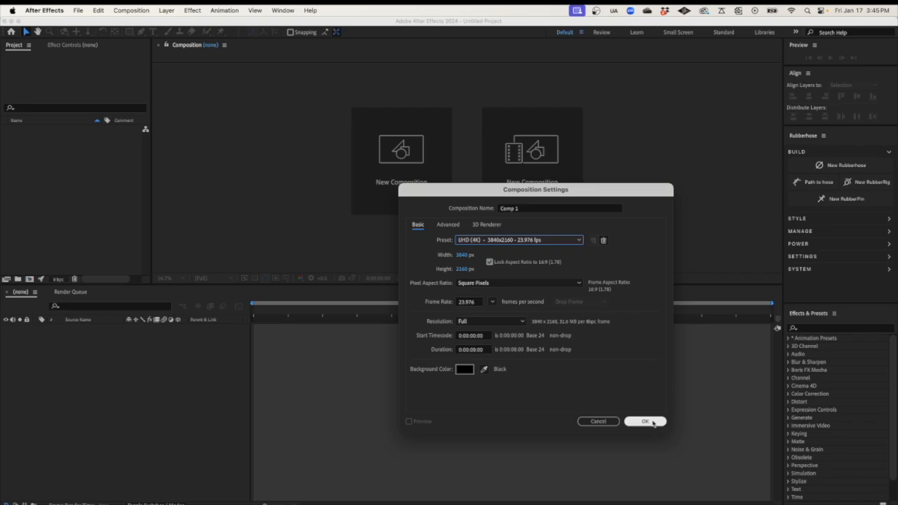
pyautogui.click(476, 352)
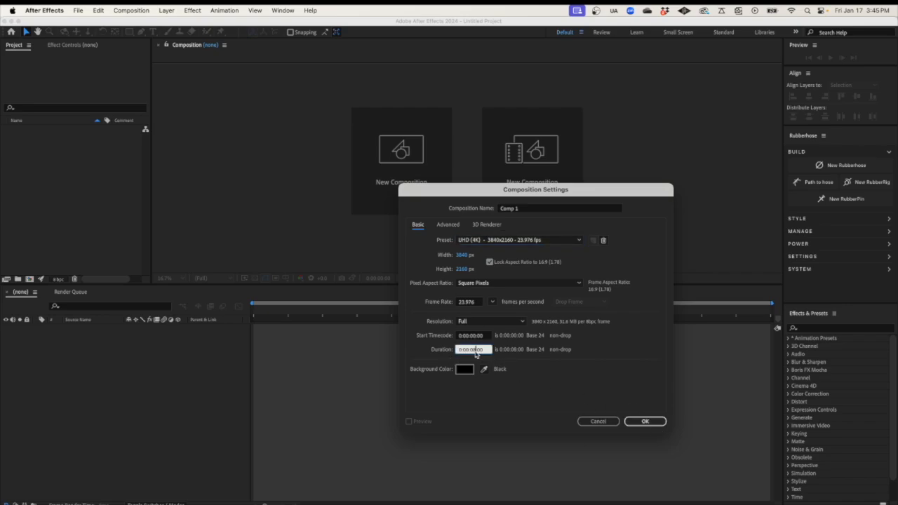
pyautogui.write('4')
pyautogui.click(642, 422)
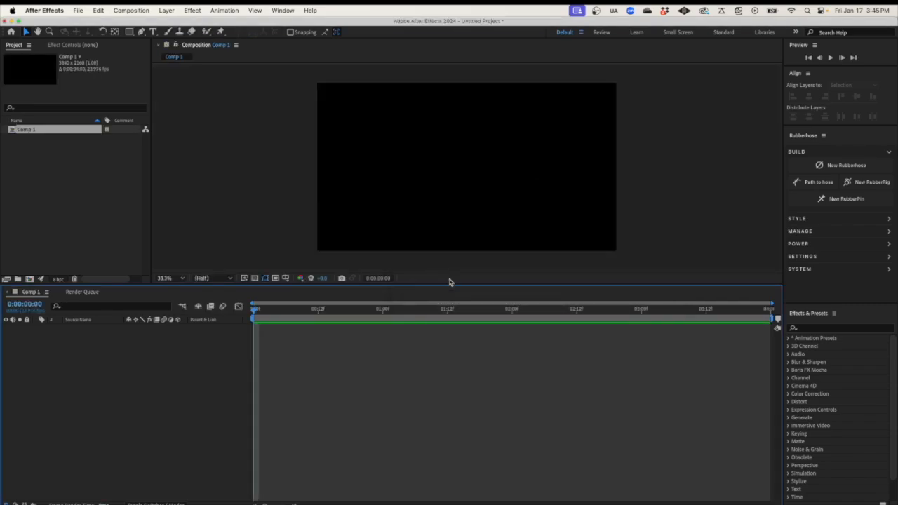
# Enlarge the composition viewer and set its magnification to Fit
pyautogui.moveTo(450, 285); pyautogui.dragTo(443, 304)
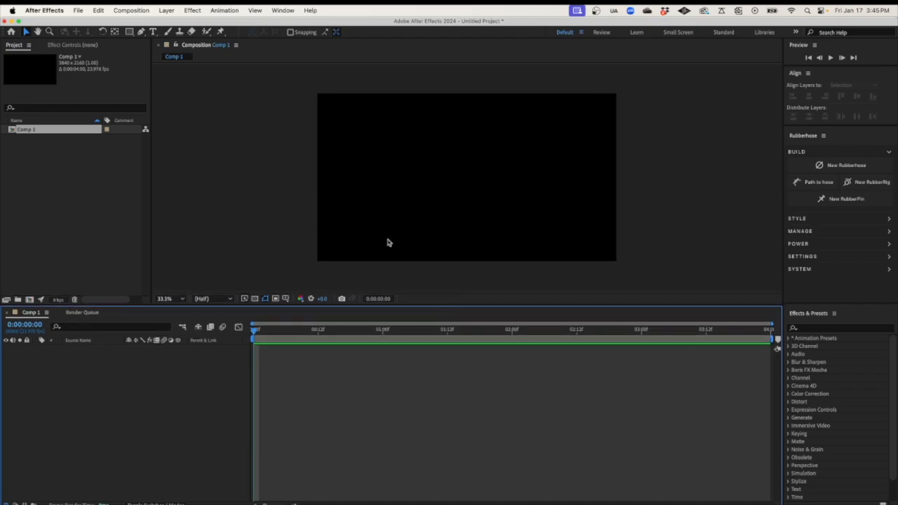
pyautogui.click(179, 299)
pyautogui.click(181, 310)
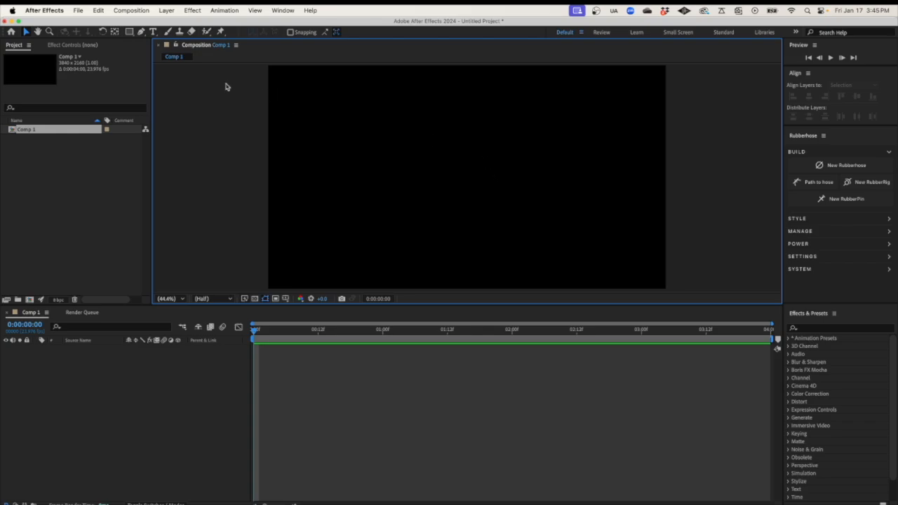
# Choose the Ellipse Tool and set its fill colour to yellow hex D8D028
pyautogui.click(130, 35)
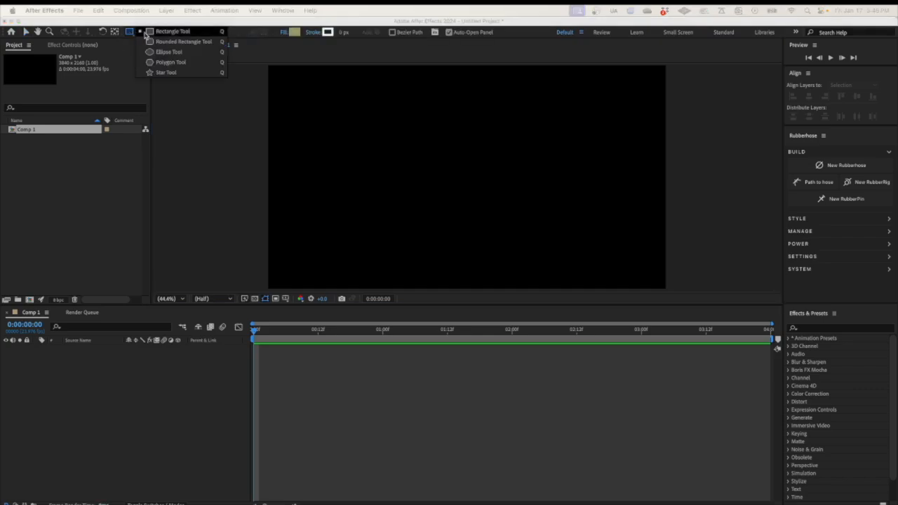
pyautogui.click(162, 54)
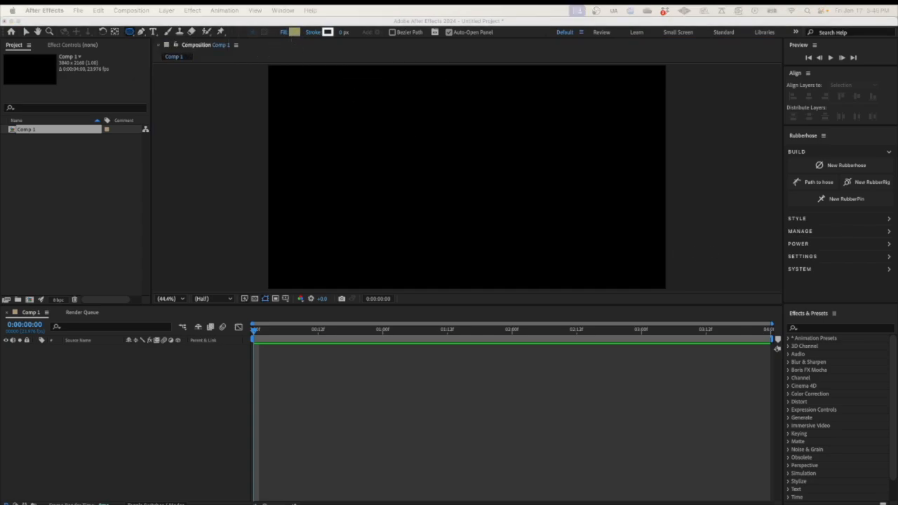
pyautogui.click(294, 33)
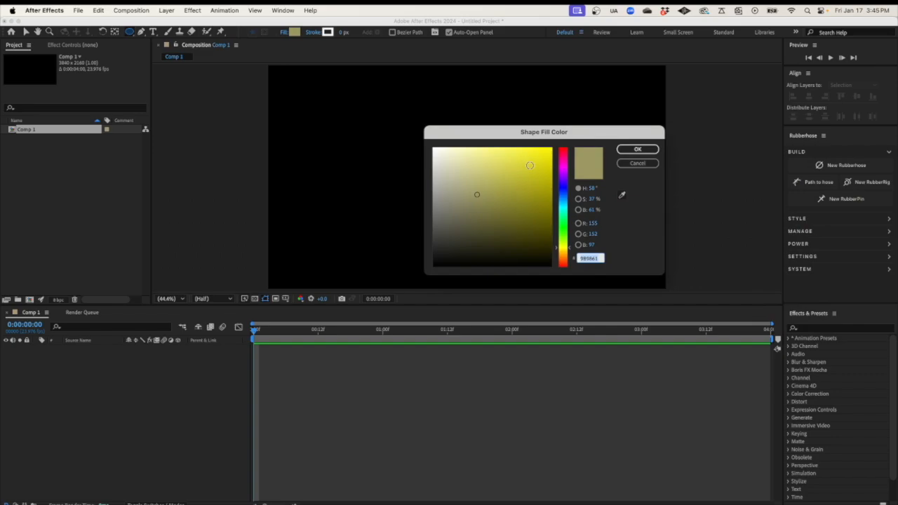
pyautogui.write('D8D028')
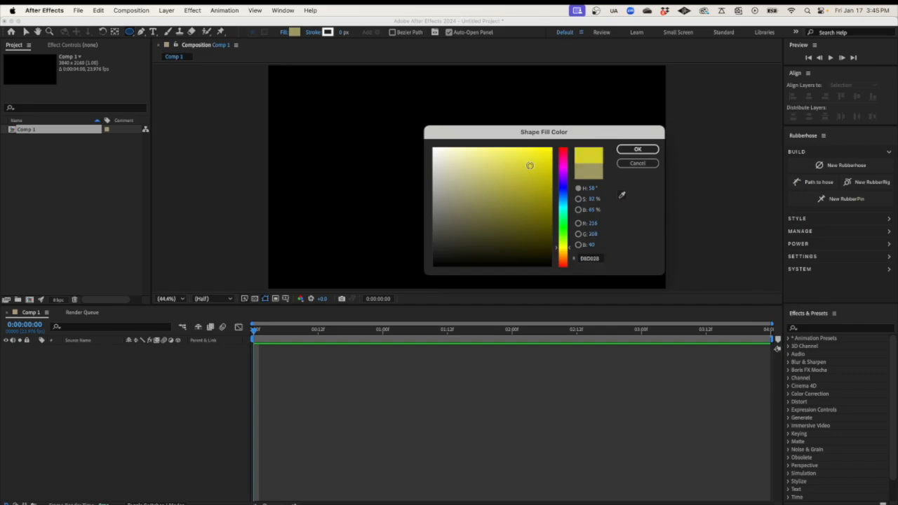
pyautogui.click(630, 150)
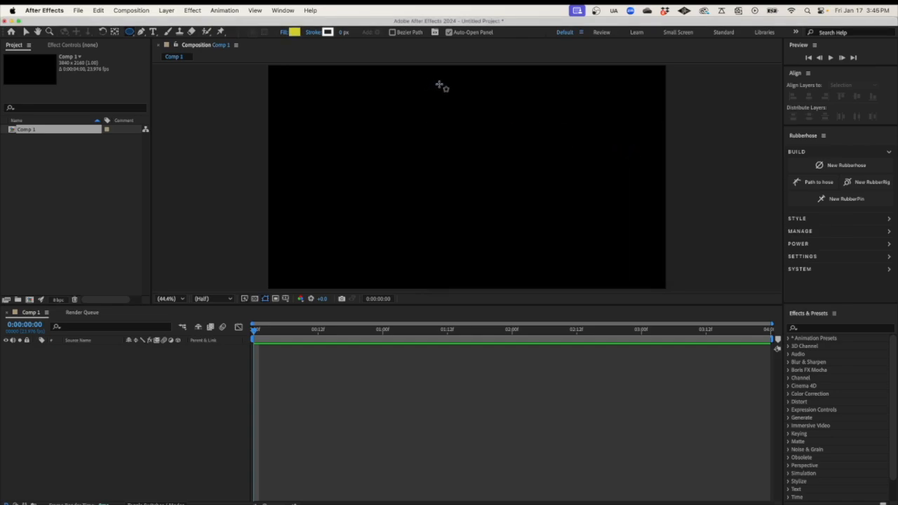
# Draw a yellow circle near the top of the comp and rename its layer Head
pyautogui.moveTo(437, 83); pyautogui.dragTo(463, 110)
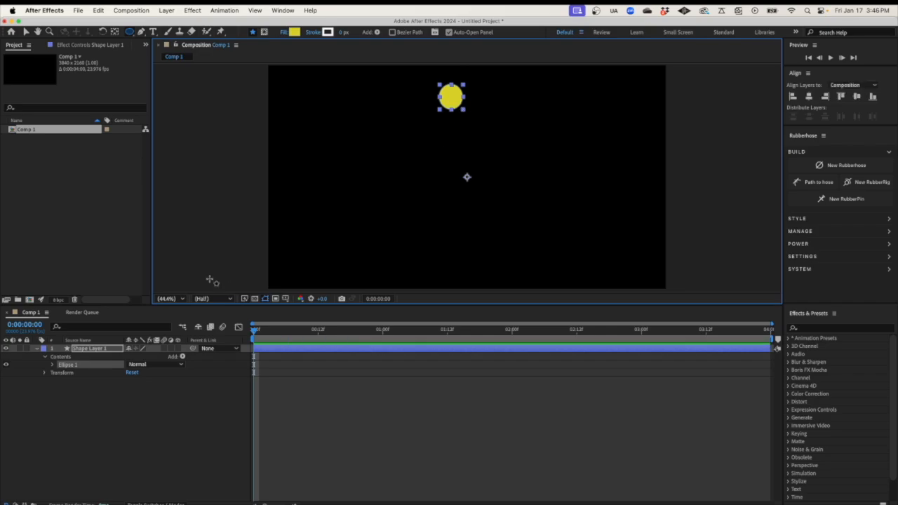
pyautogui.click(95, 349)
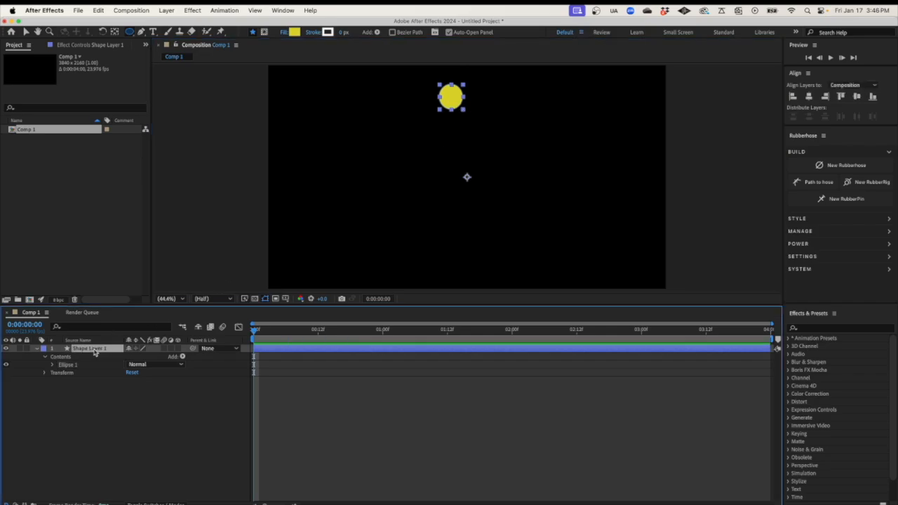
pyautogui.rightClick(95, 352)
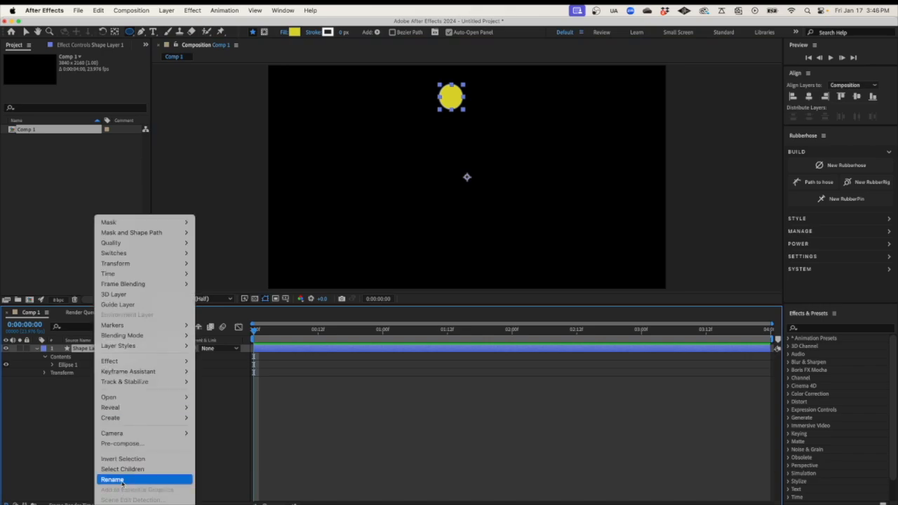
pyautogui.click(121, 481)
pyautogui.write('Head')
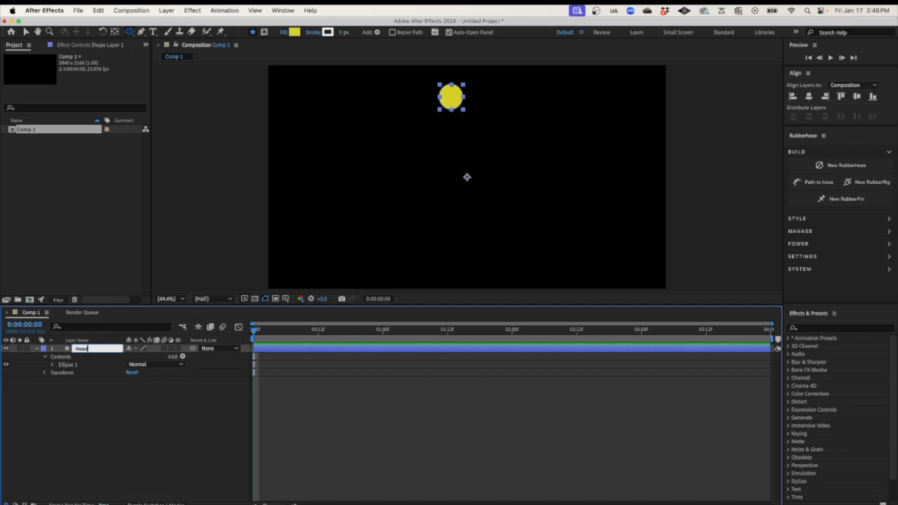
pyautogui.press('Return')
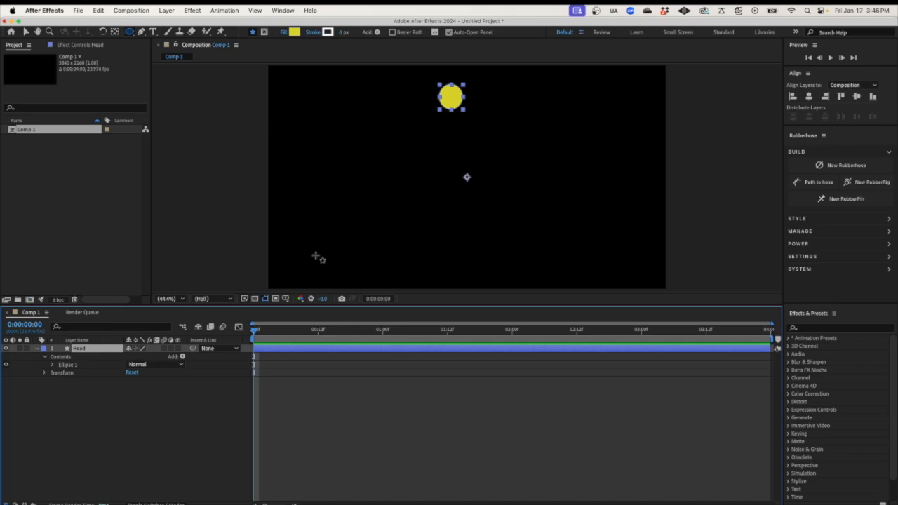
# Move the Head layer's anchor point onto the circle with the Pan Behind tool
pyautogui.click(60, 375)
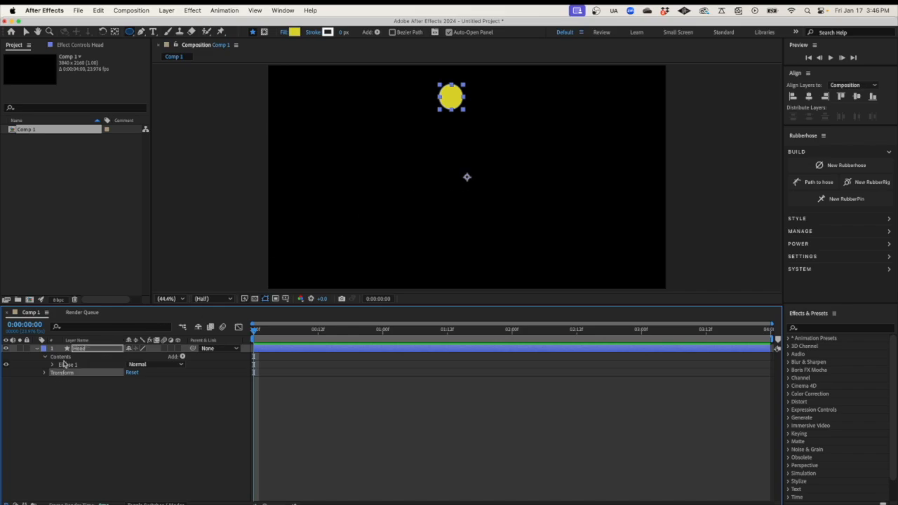
pyautogui.click(116, 33)
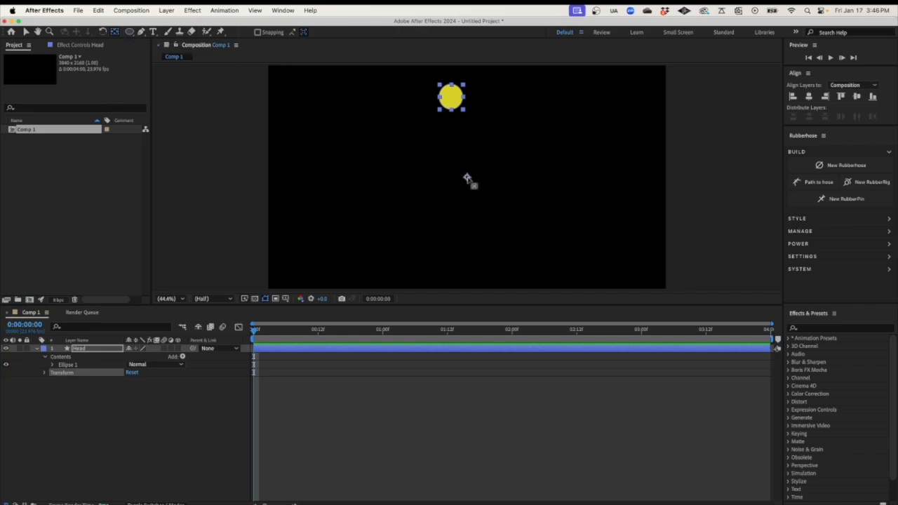
pyautogui.click(468, 179)
pyautogui.moveTo(467, 178); pyautogui.dragTo(450, 107)
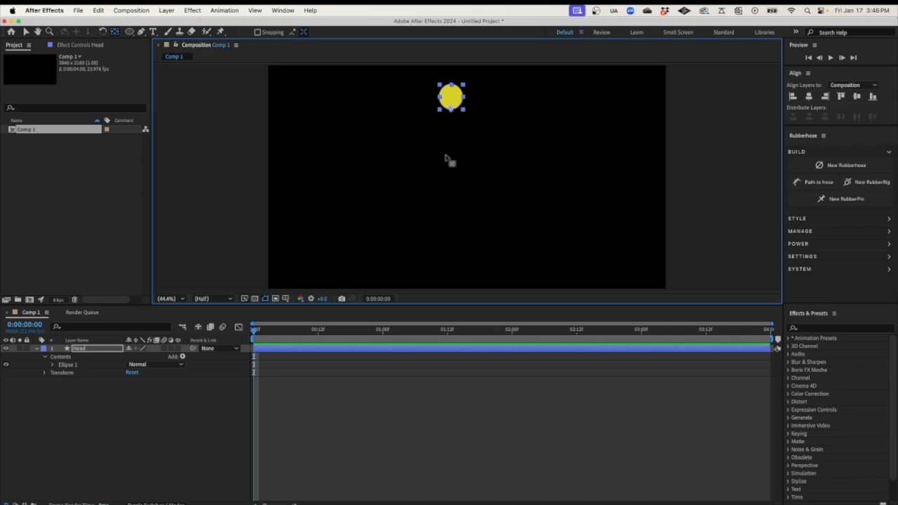
pyautogui.click(90, 421)
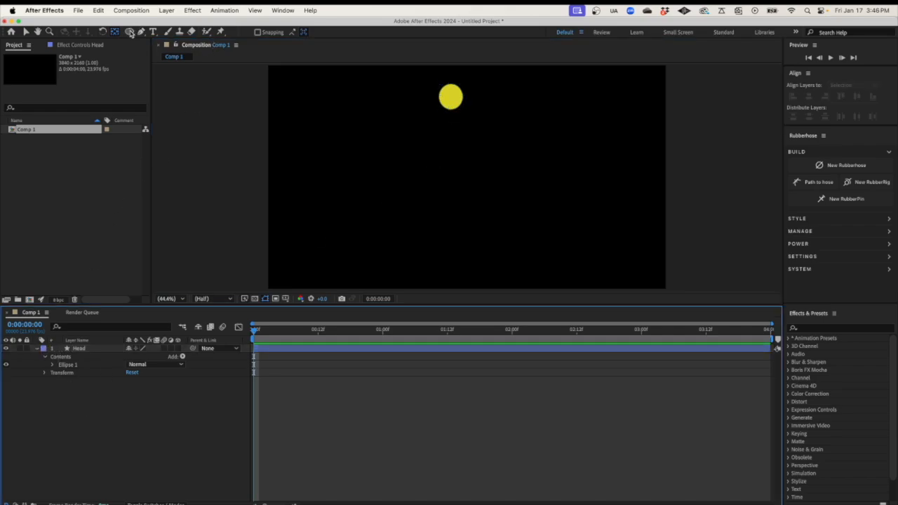
# Draw a tall yellow ellipse below the head, deleting a stray small ellipse
pyautogui.click(129, 32)
pyautogui.moveTo(433, 134); pyautogui.dragTo(467, 205)
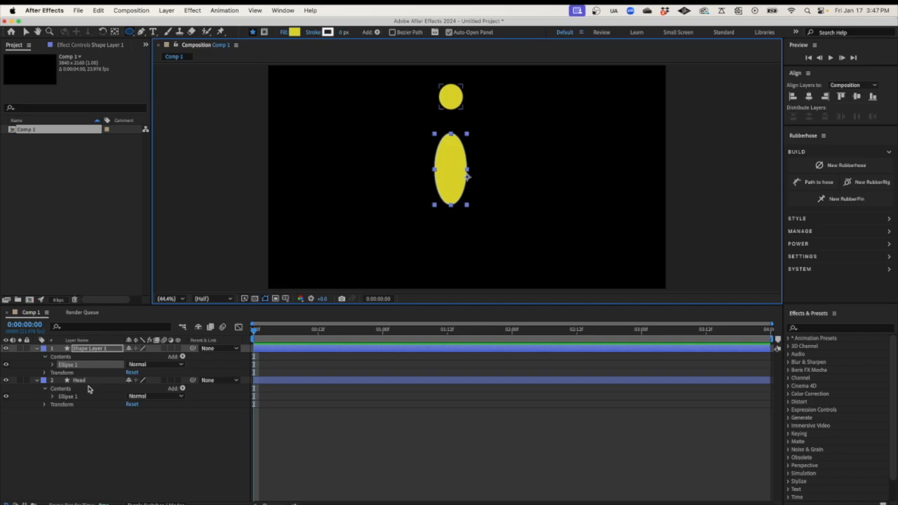
pyautogui.click(72, 390)
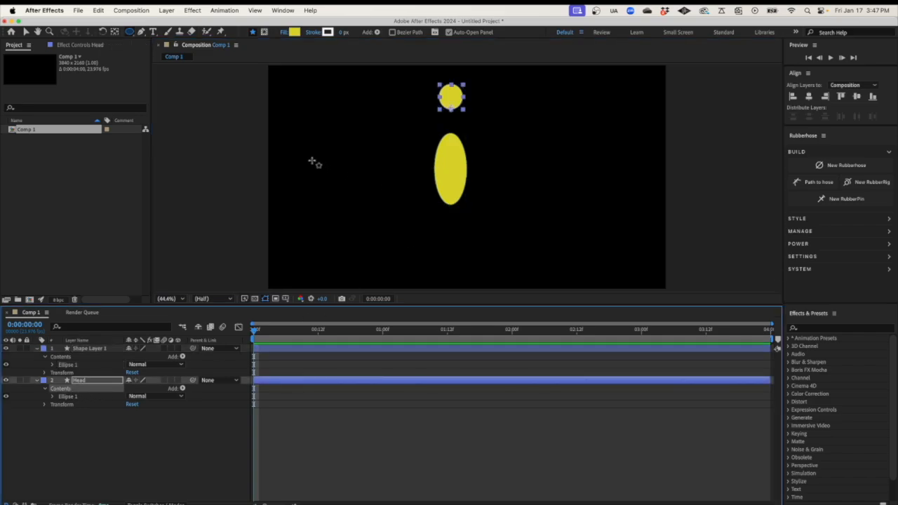
pyautogui.moveTo(336, 123); pyautogui.dragTo(365, 148)
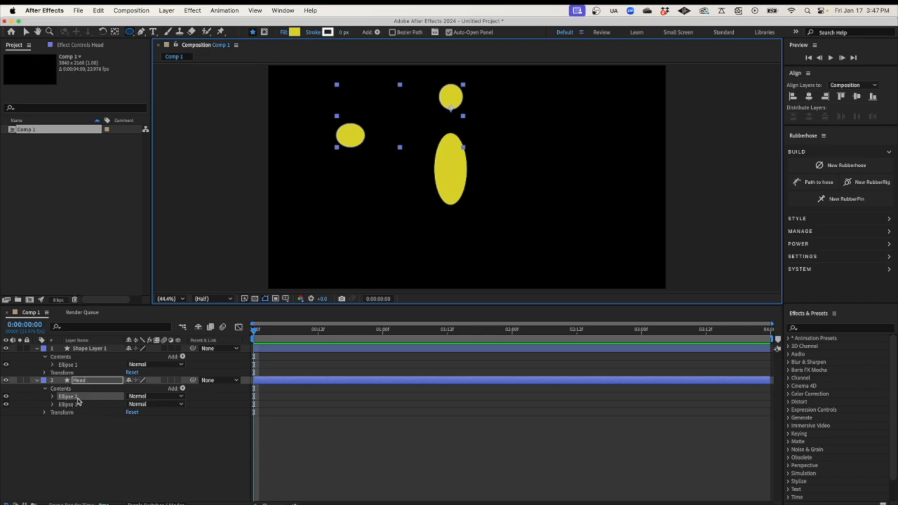
pyautogui.press('Delete')
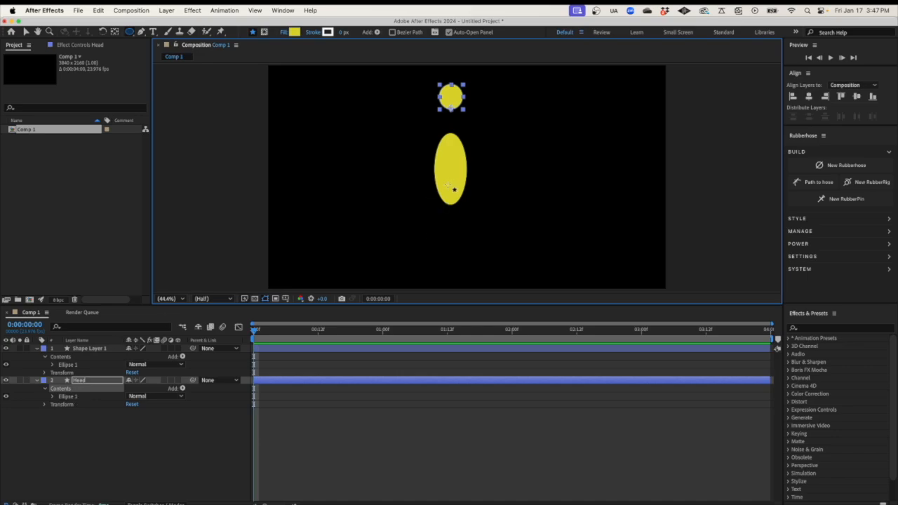
# Rename the tall ellipse's layer to body
pyautogui.click(87, 349)
pyautogui.rightClick(88, 351)
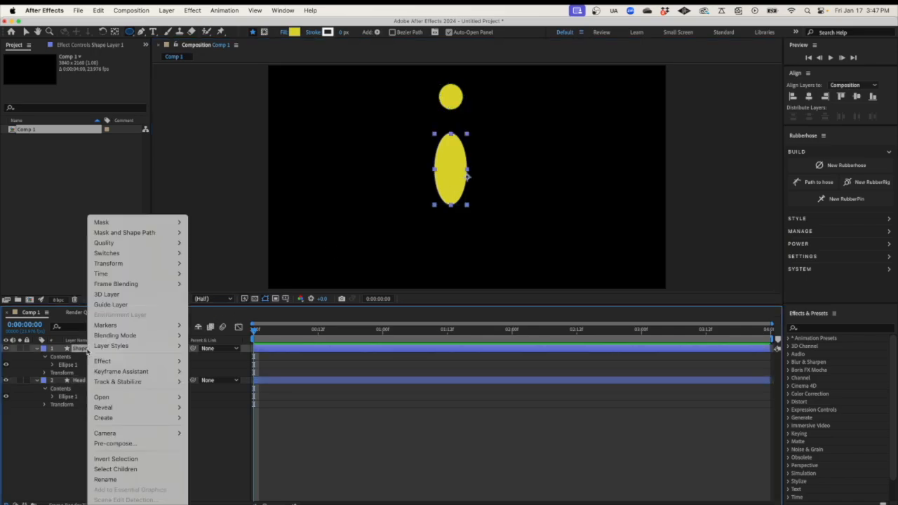
pyautogui.click(106, 480)
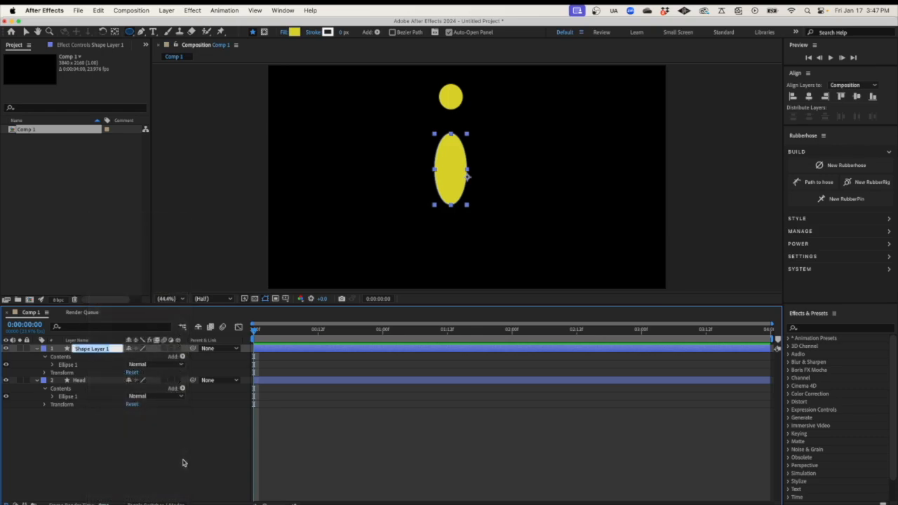
pyautogui.write('body')
pyautogui.press('Return')
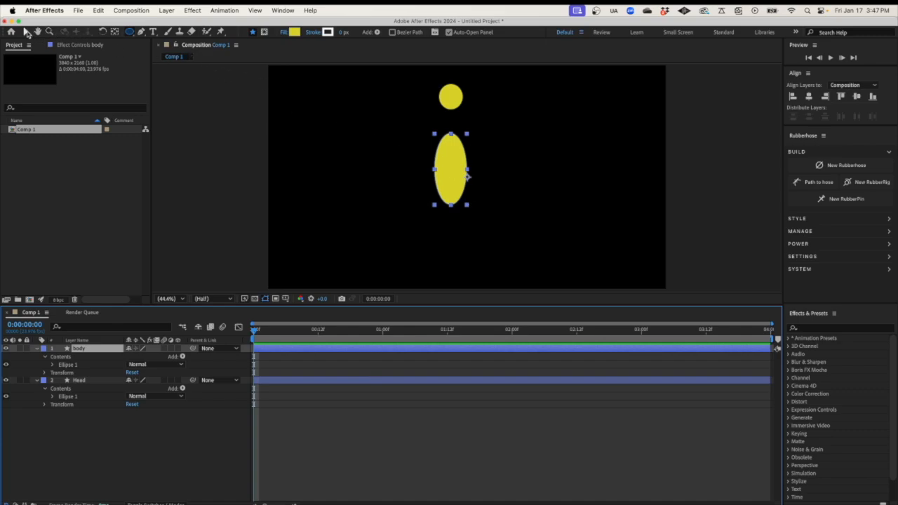
# Drag the body ellipse up so it sits just beneath the Head circle, then deselect all layers
pyautogui.click(26, 32)
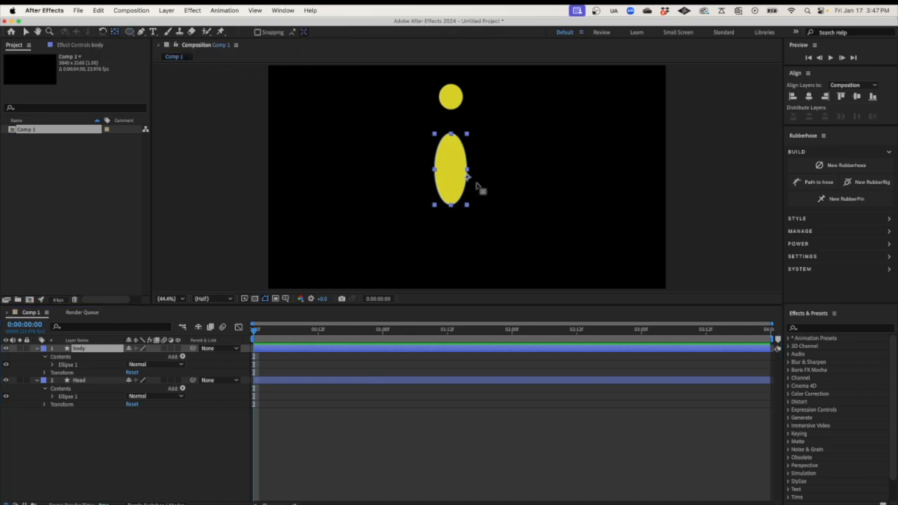
pyautogui.click(458, 176)
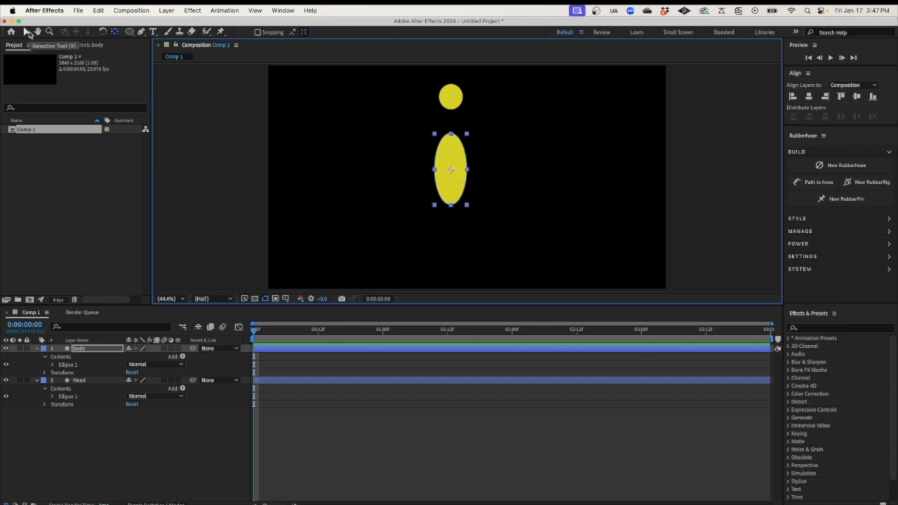
pyautogui.click(27, 32)
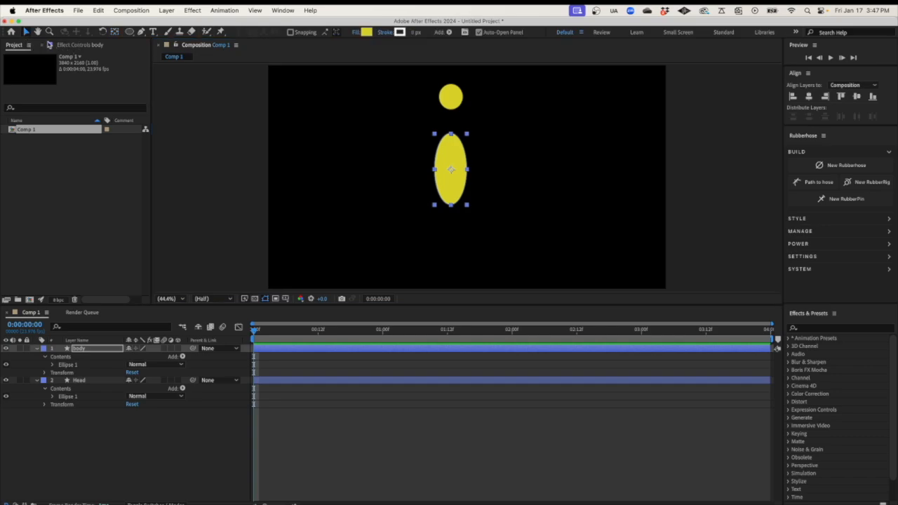
pyautogui.moveTo(454, 190); pyautogui.dragTo(448, 165)
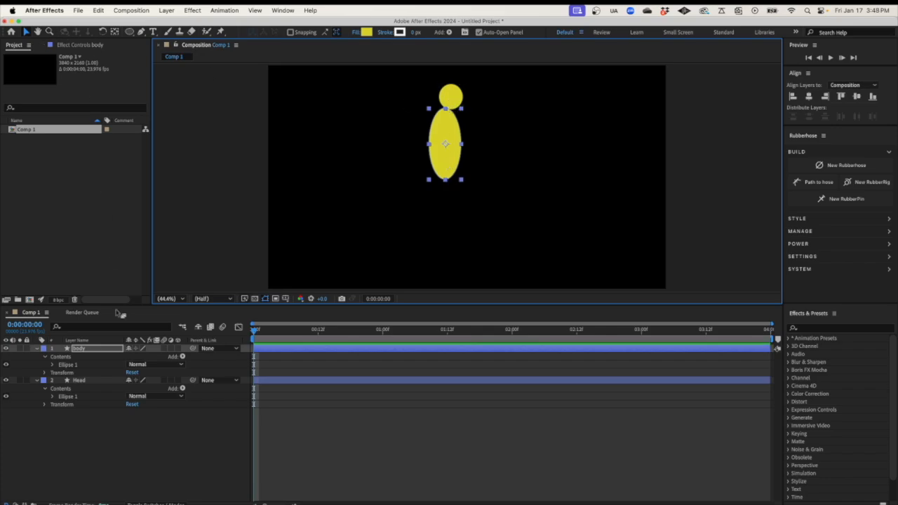
pyautogui.click(79, 380)
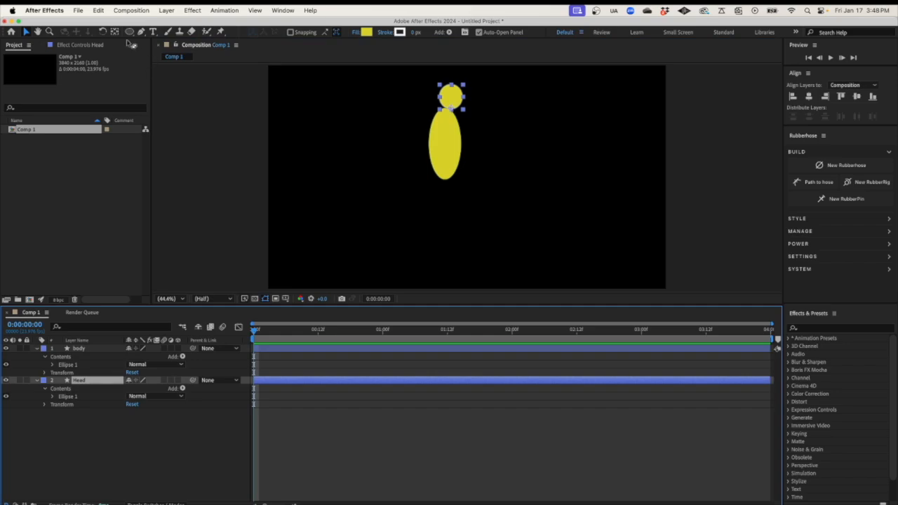
pyautogui.click(116, 33)
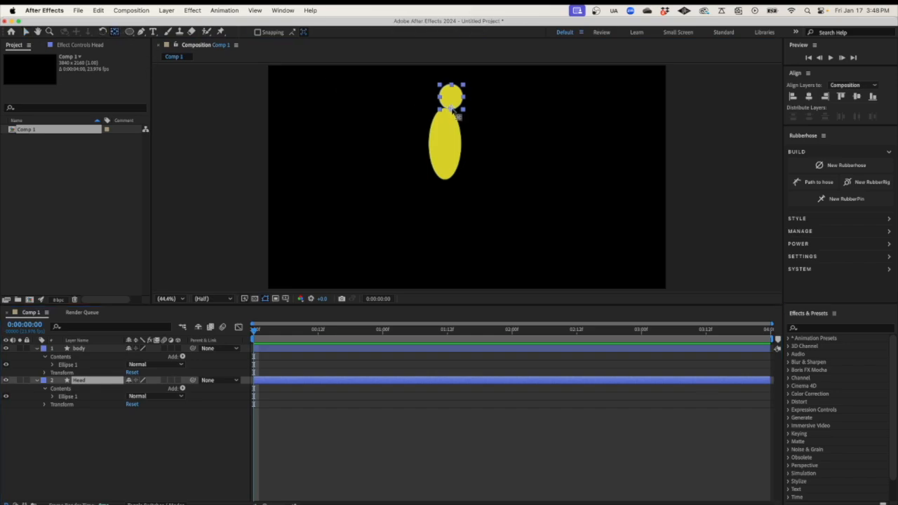
pyautogui.click(452, 114)
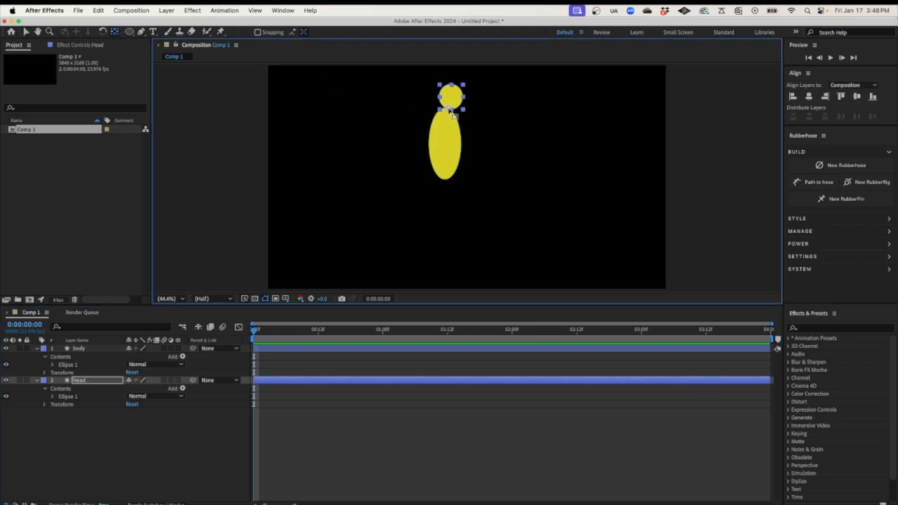
pyautogui.press('h')
pyautogui.press('v')
pyautogui.click(78, 348)
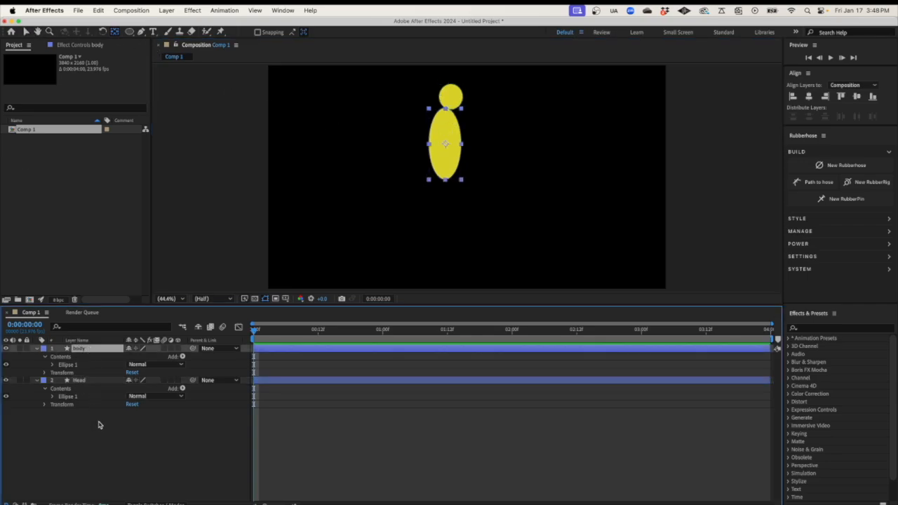
pyautogui.click(98, 425)
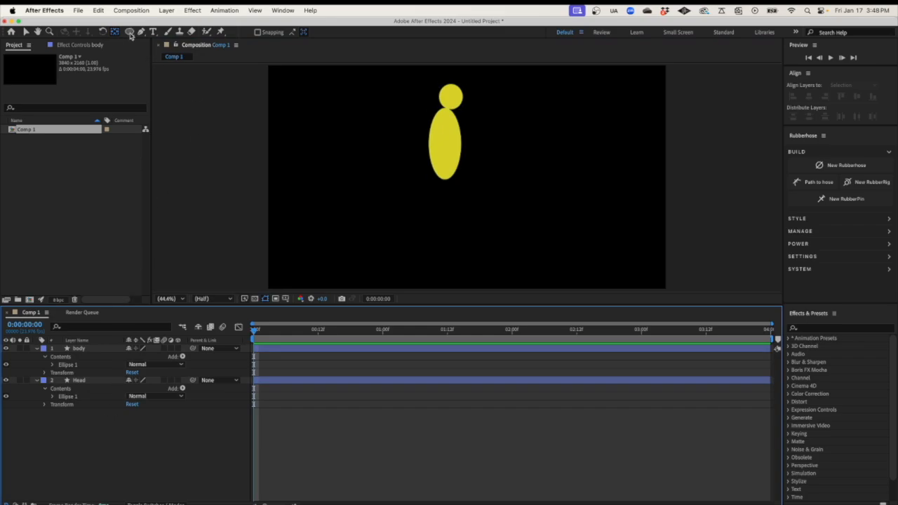
# Draw a thin leg ellipse below the body and name its layer R Upper Leg
pyautogui.click(129, 32)
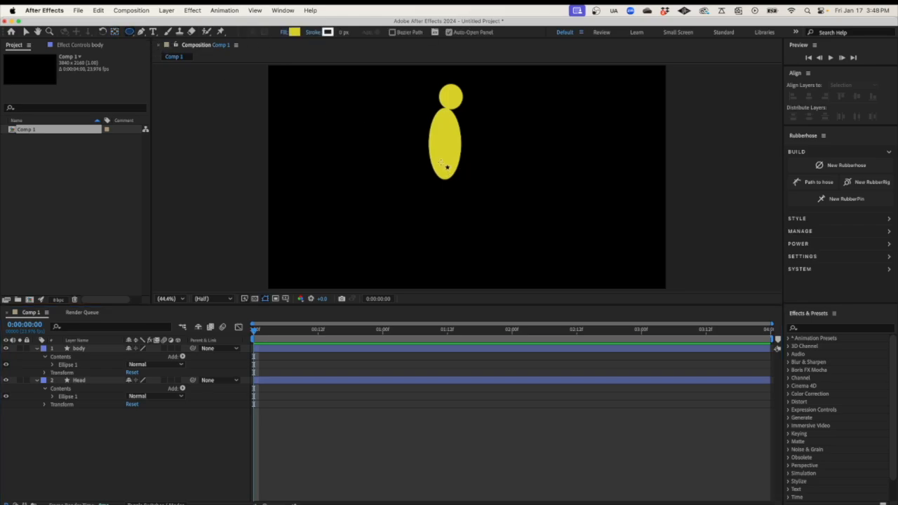
pyautogui.moveTo(441, 162); pyautogui.dragTo(454, 223)
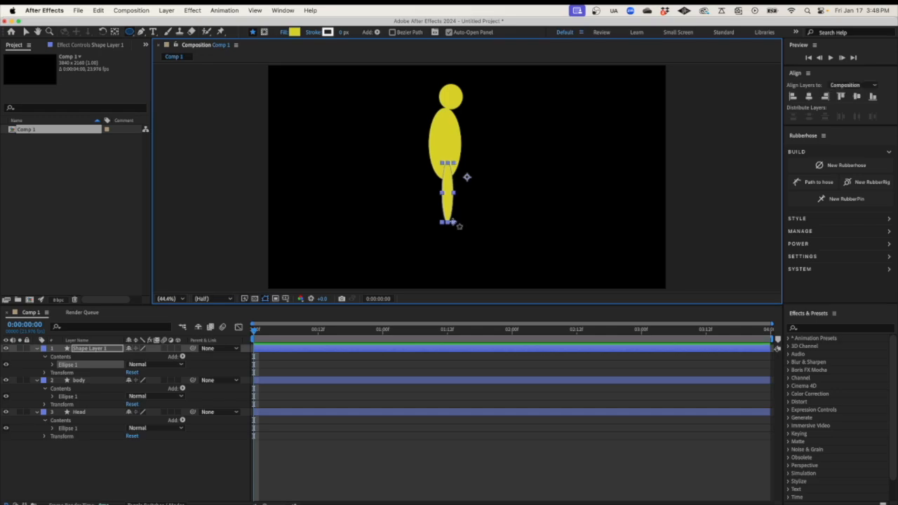
pyautogui.rightClick(91, 351)
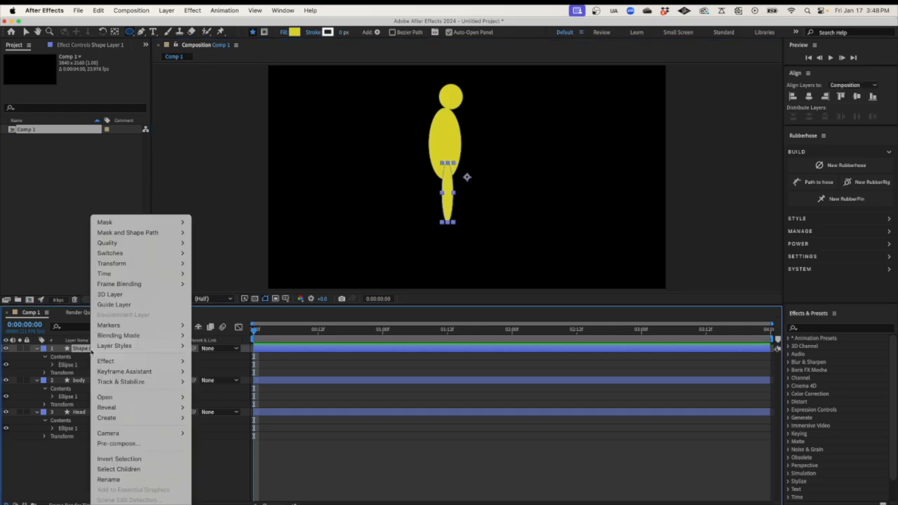
pyautogui.click(127, 480)
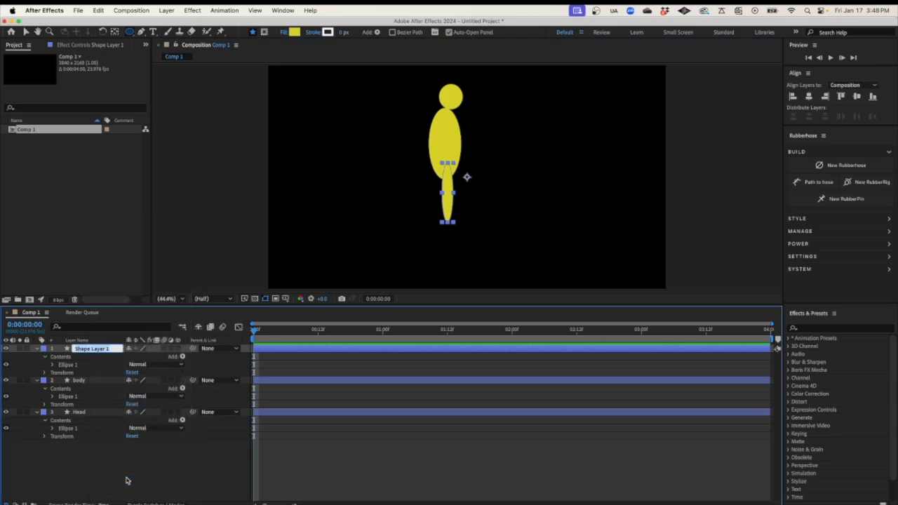
pyautogui.write('R Upper Leg')
pyautogui.press('Return')
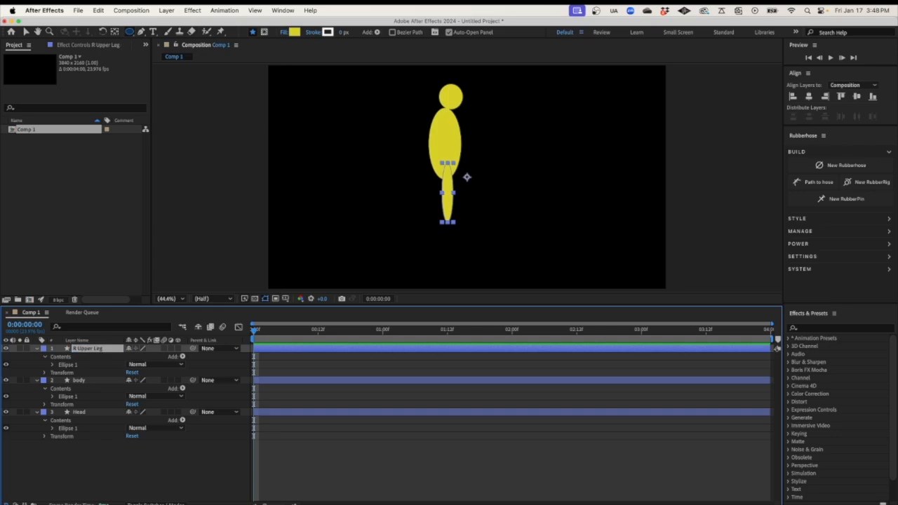
# Set the leg's pivot at its top, tuck it under the body, and rotate it -22°
pyautogui.click(115, 33)
pyautogui.moveTo(467, 177); pyautogui.dragTo(450, 171)
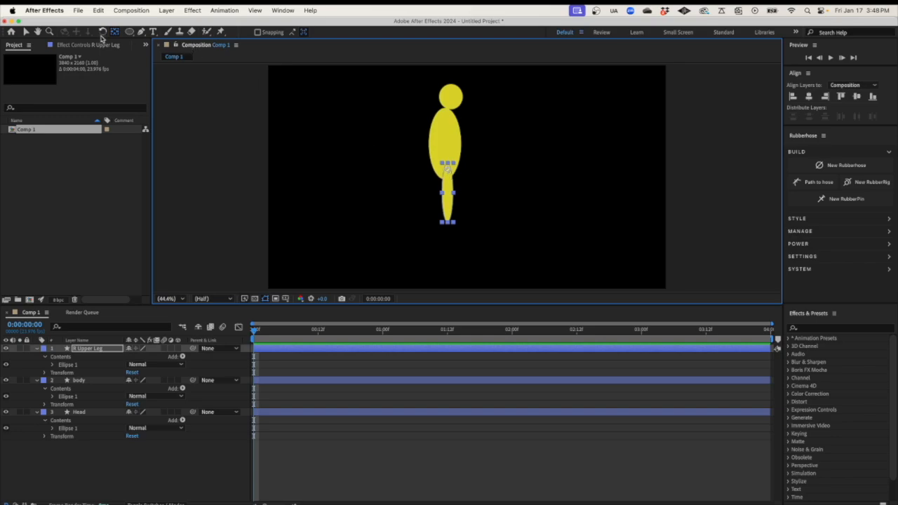
pyautogui.click(26, 31)
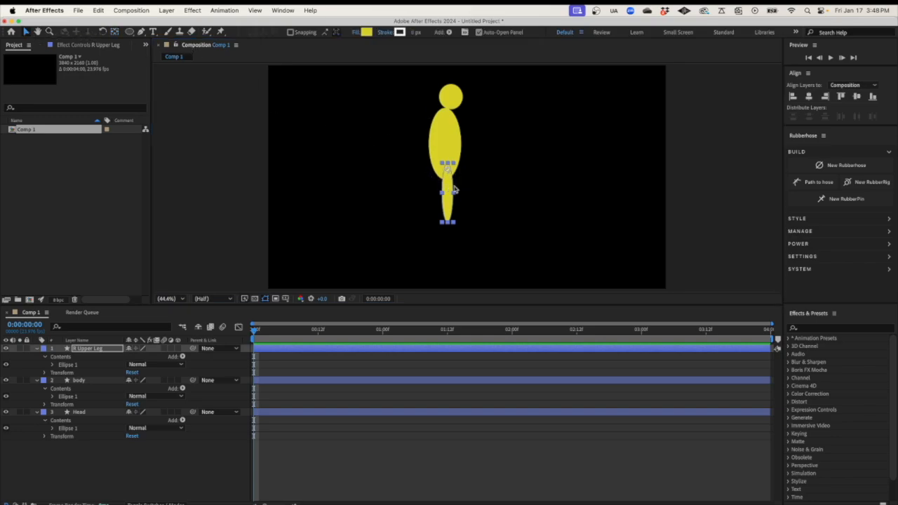
pyautogui.moveTo(450, 187); pyautogui.dragTo(444, 180)
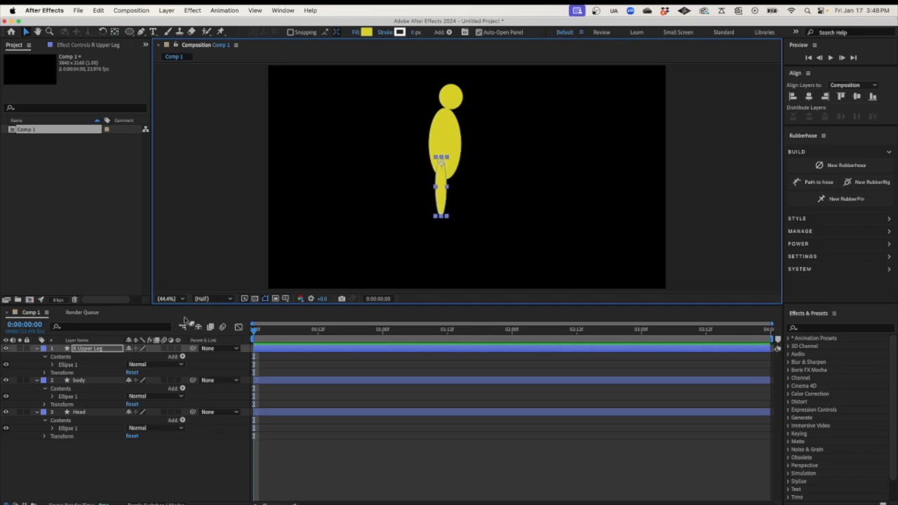
pyautogui.click(45, 373)
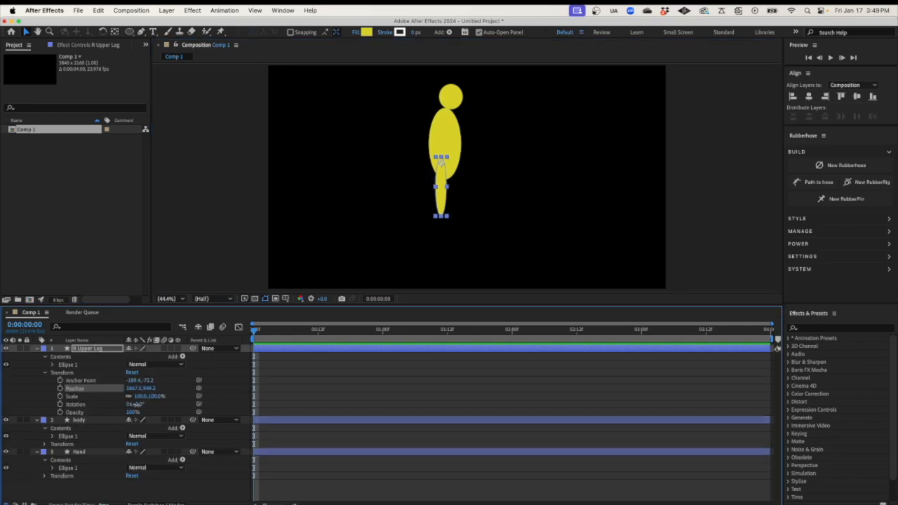
pyautogui.moveTo(137, 407); pyautogui.dragTo(122, 404)
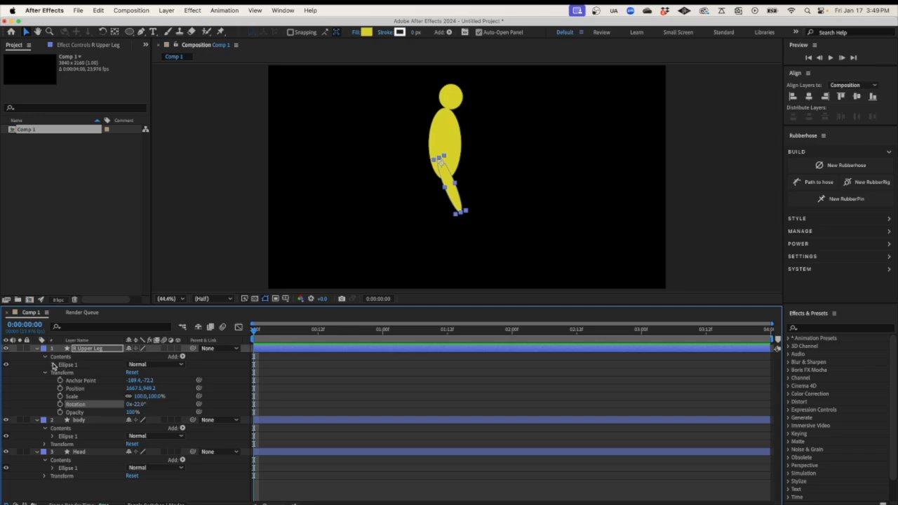
# Twirl open the leg's Ellipse 1 contents and select its Fill 1 group
pyautogui.click(53, 365)
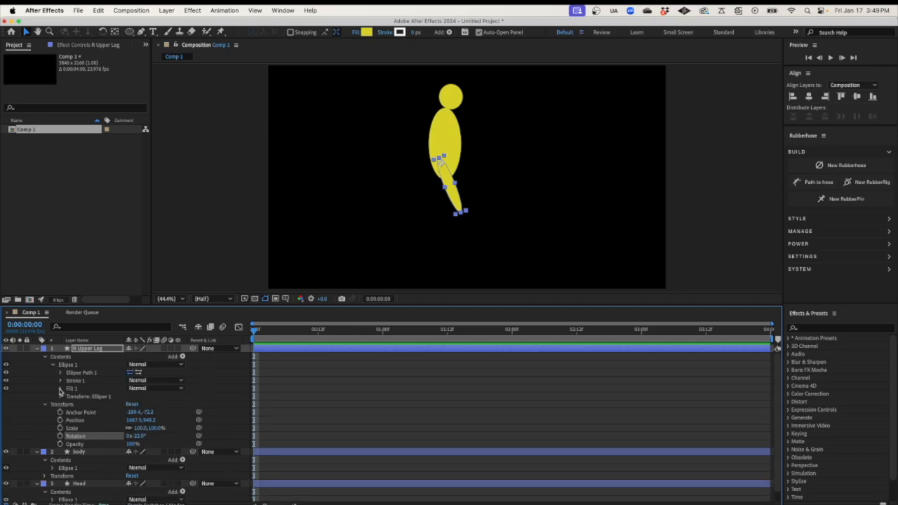
pyautogui.click(61, 390)
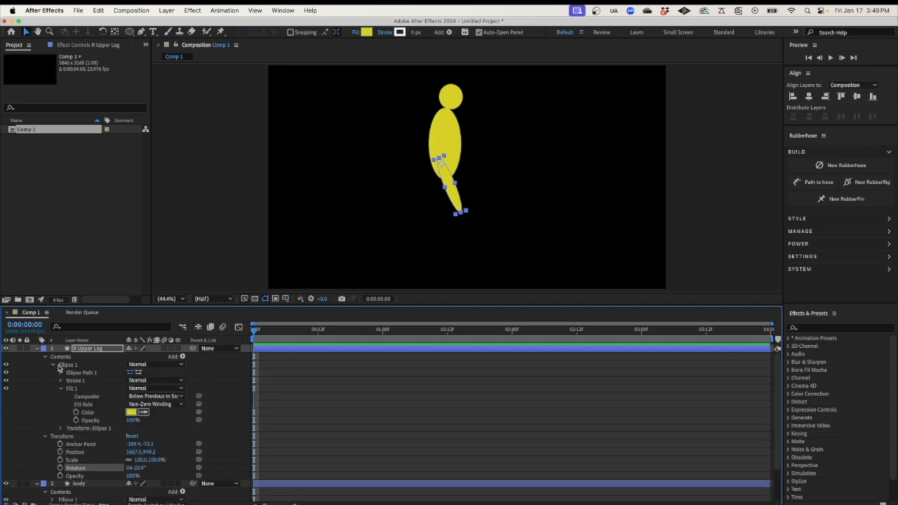
pyautogui.click(95, 348)
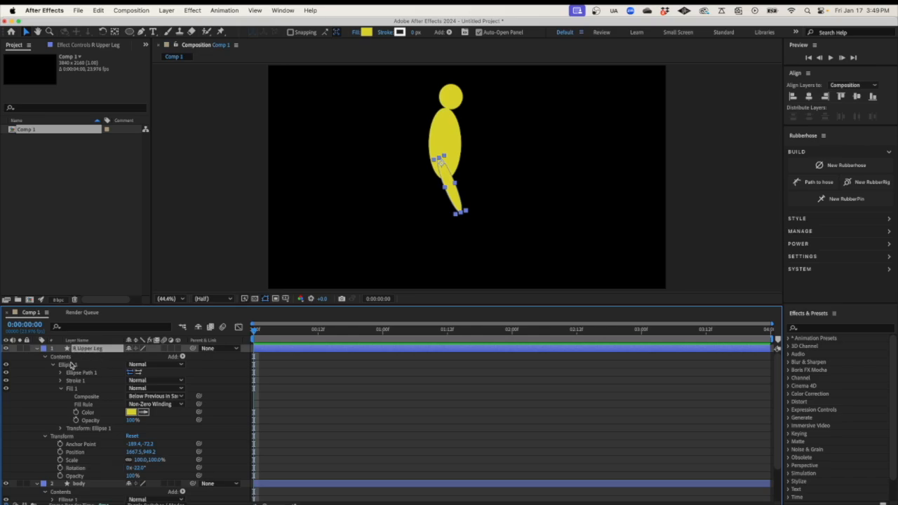
pyautogui.click(66, 358)
pyautogui.click(69, 365)
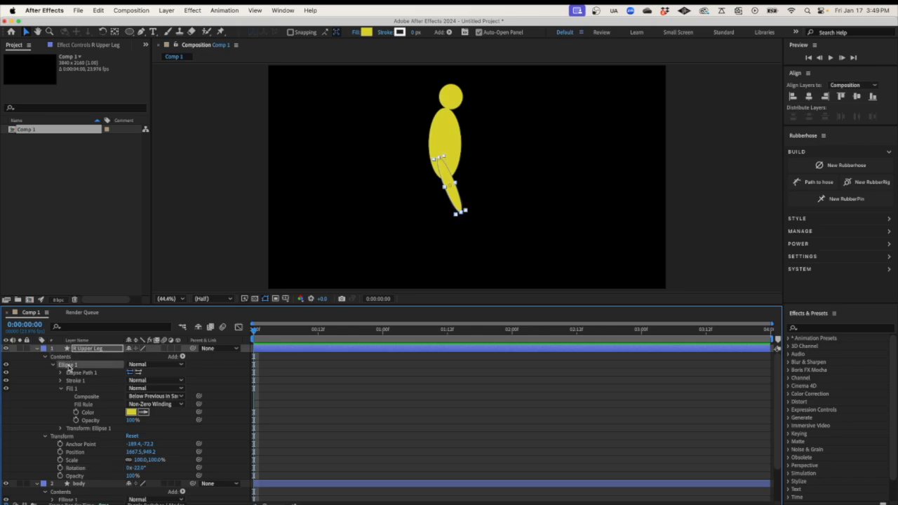
pyautogui.click(71, 388)
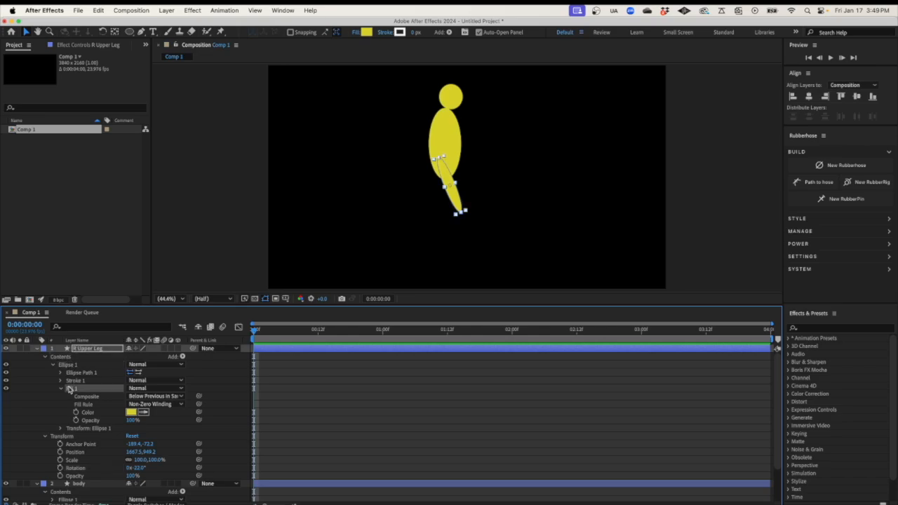
# Change the R Upper Leg fill to a lighter yellow, F0EB72
pyautogui.click(131, 414)
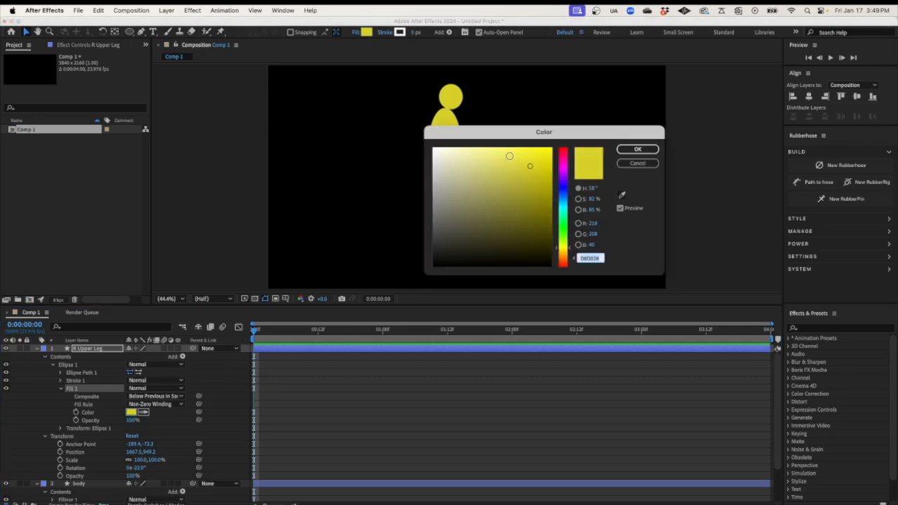
pyautogui.click(505, 156)
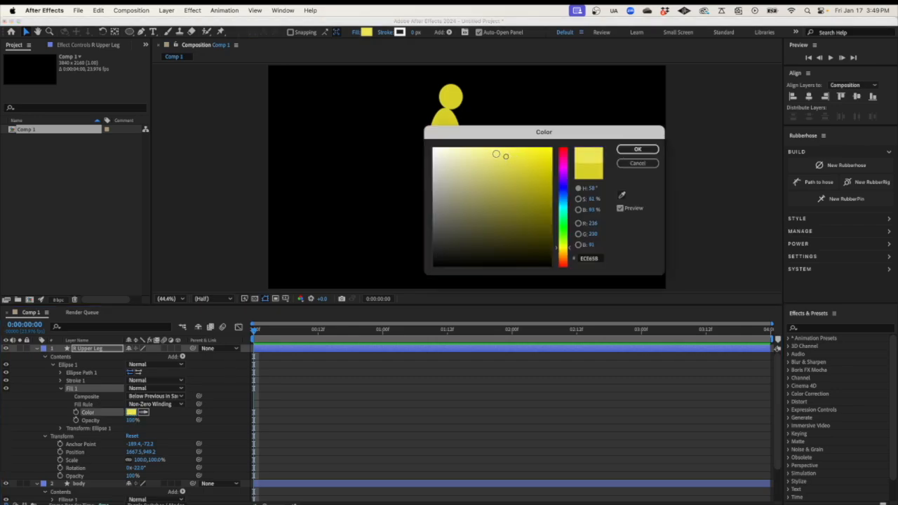
pyautogui.click(496, 154)
pyautogui.click(637, 150)
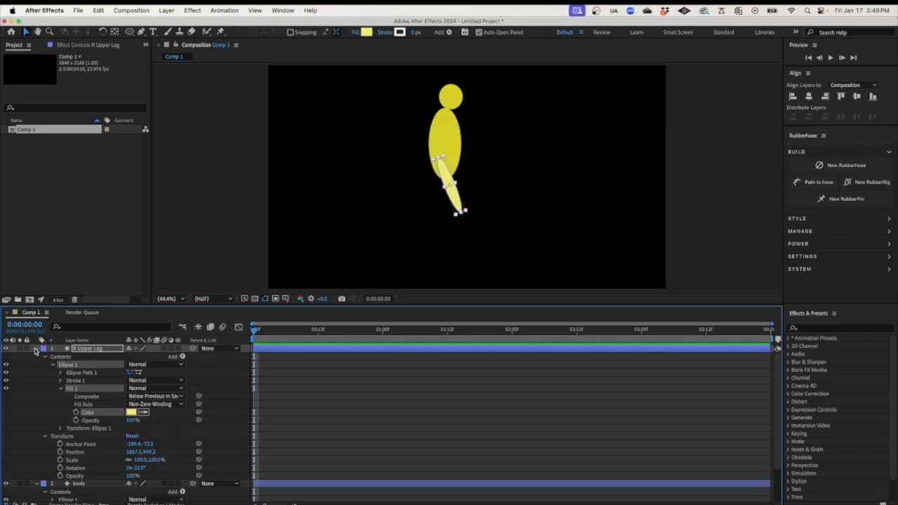
# Collapse the R Upper Leg, body and Head layers and select R Upper Leg
pyautogui.click(37, 349)
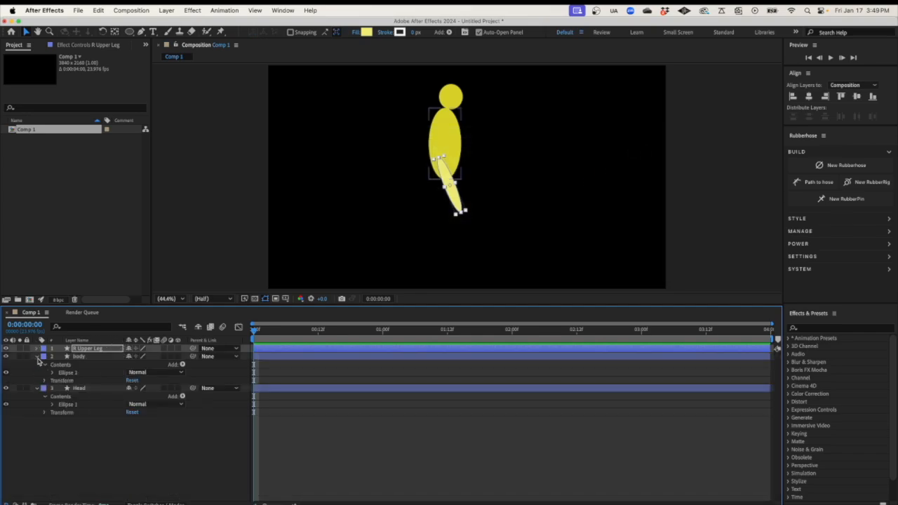
pyautogui.click(37, 356)
pyautogui.click(36, 364)
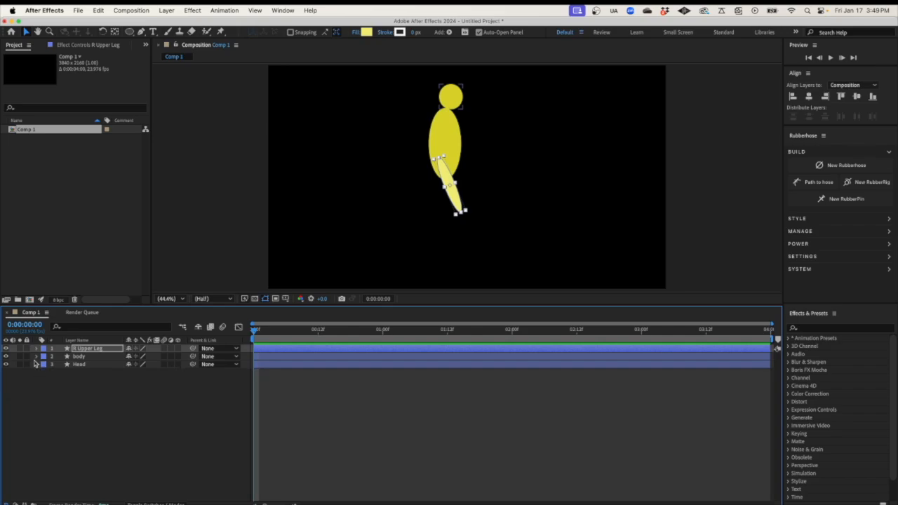
pyautogui.click(92, 350)
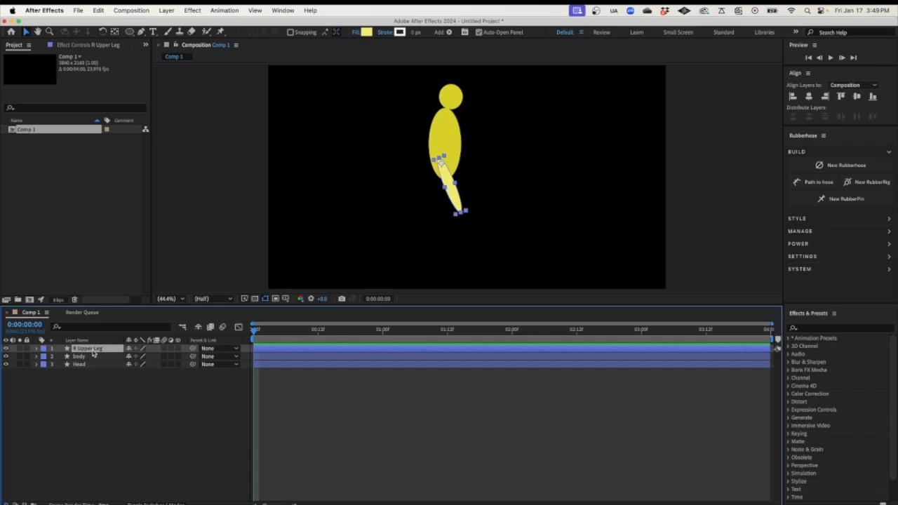
# Duplicate R Upper Leg with Cmd+D and rename the copy R Lower Leg
pyautogui.press('super+d')
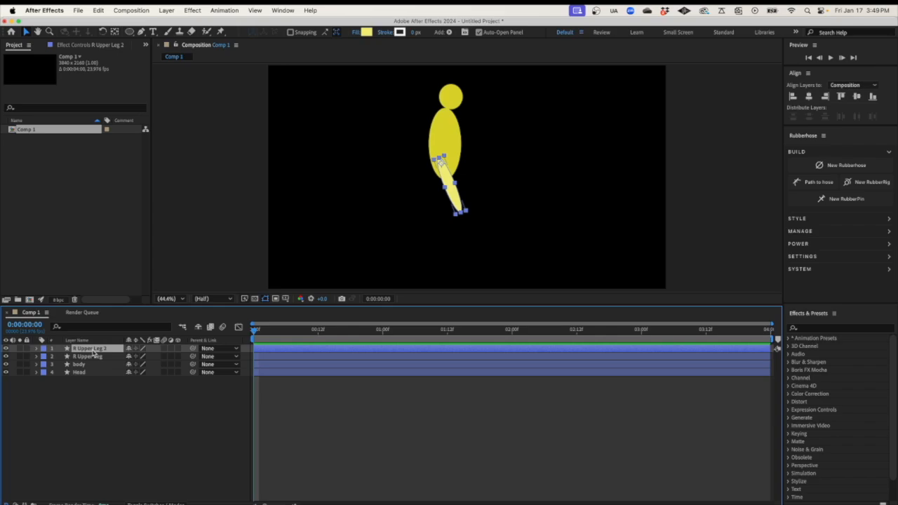
pyautogui.click(36, 349)
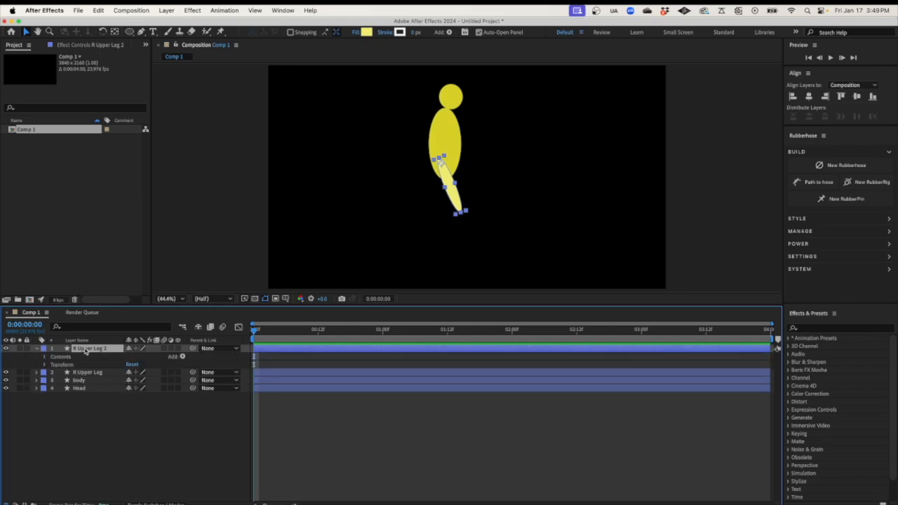
pyautogui.rightClick(86, 352)
pyautogui.click(99, 480)
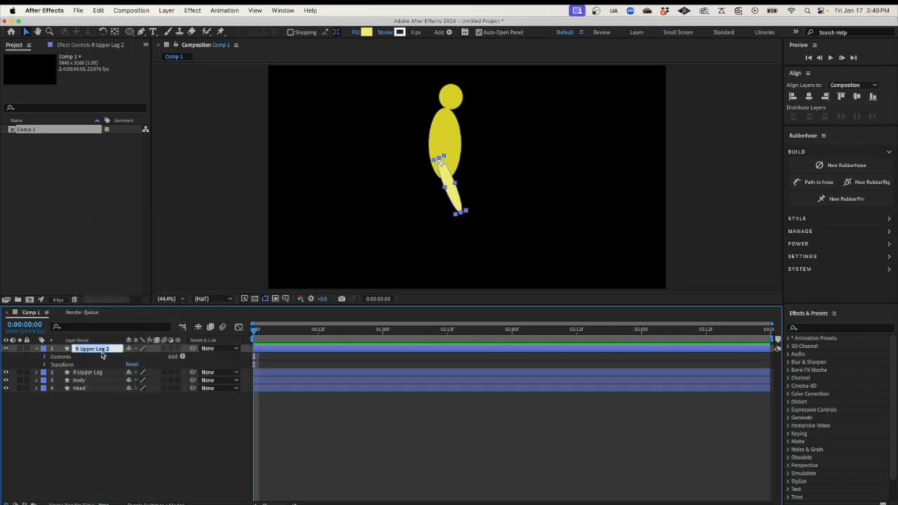
pyautogui.click(110, 350)
pyautogui.press('BackSpace')
pyautogui.press('BackSpace')
pyautogui.press('BackSpace')
pyautogui.press('BackSpace')
pyautogui.press('BackSpace')
pyautogui.press('BackSpace')
pyautogui.write('Lower')
pyautogui.click(29, 32)
# Move the lower leg down to the knee, shorten it, and rotate it to hang vertically
pyautogui.moveTo(452, 194); pyautogui.dragTo(470, 239)
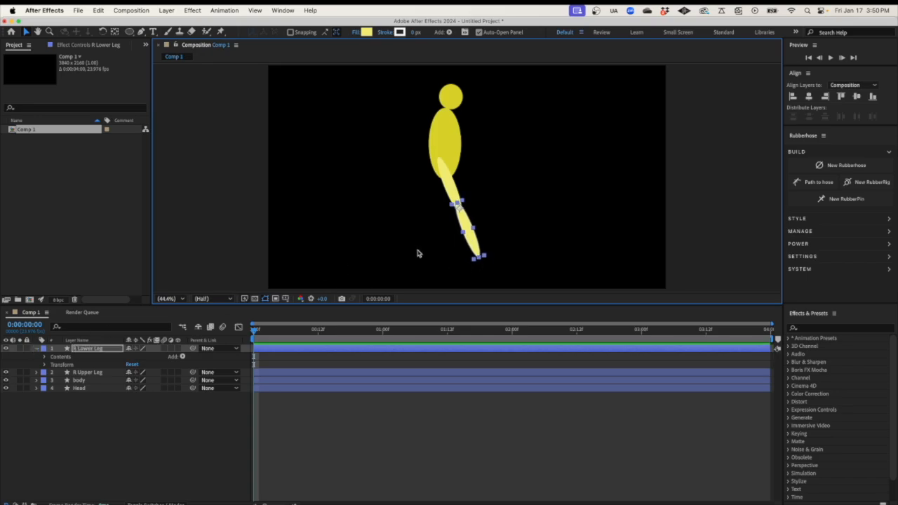
pyautogui.moveTo(479, 258); pyautogui.dragTo(474, 246)
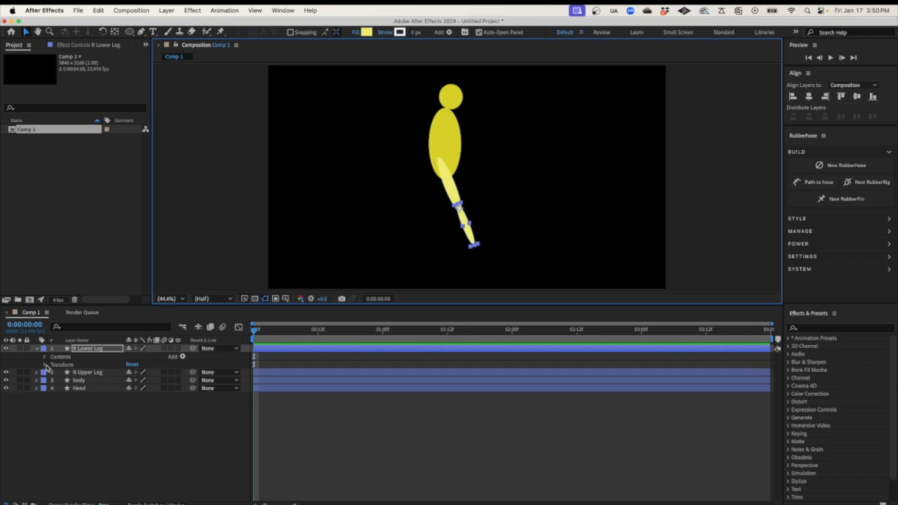
pyautogui.click(45, 365)
pyautogui.moveTo(136, 397); pyautogui.dragTo(140, 396)
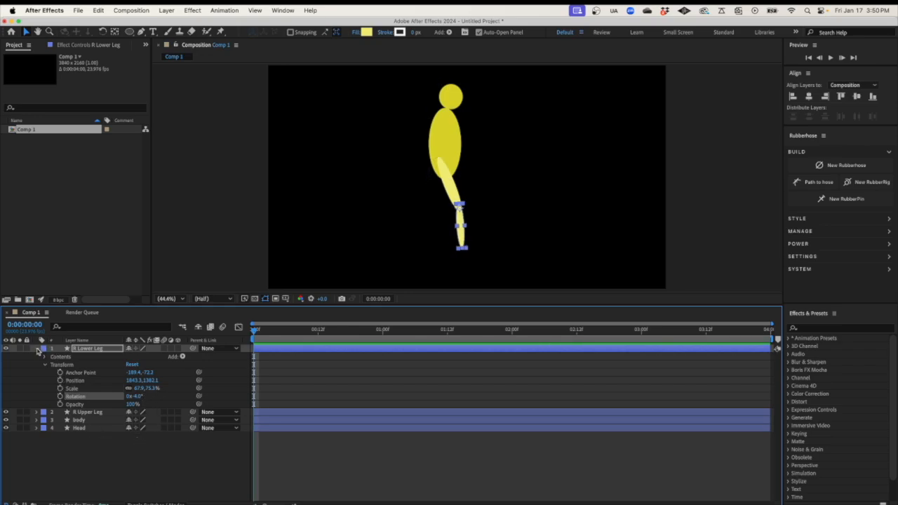
# Collapse R Lower Leg's properties and select R Lower Leg and R Upper Leg together
pyautogui.click(37, 350)
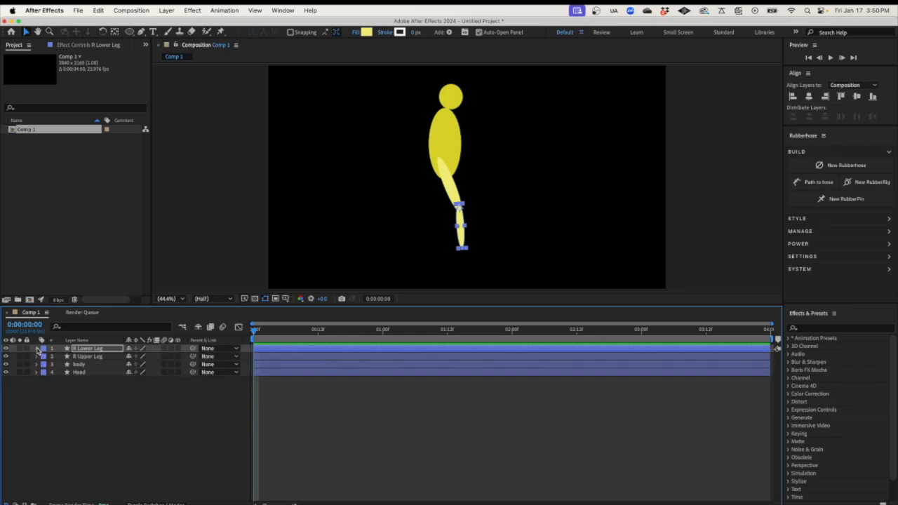
pyautogui.click(94, 357)
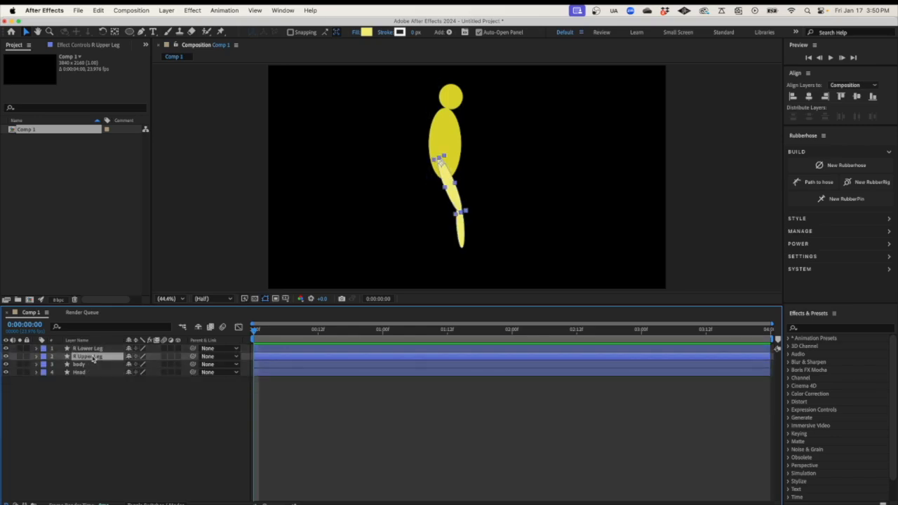
pyautogui.click(94, 350)
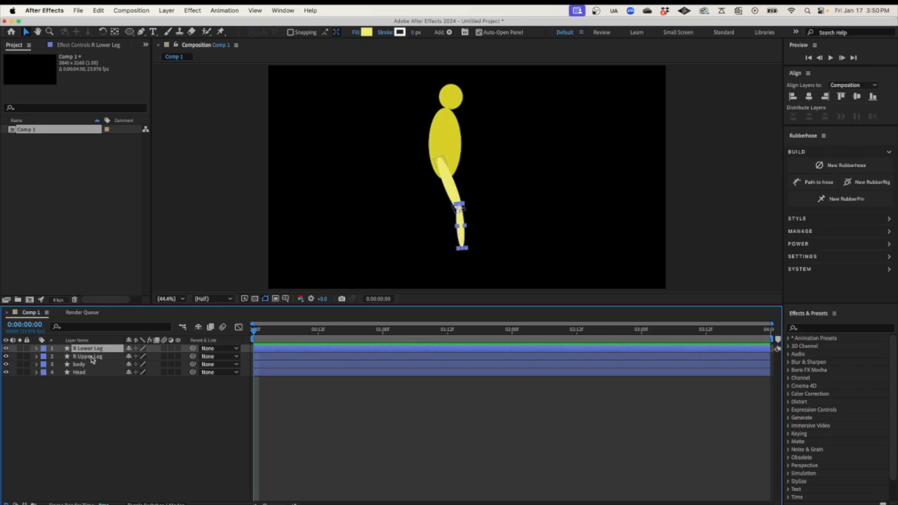
pyautogui.keyDown('shift'); pyautogui.click(92, 358); pyautogui.keyUp('shift')
pyautogui.click(95, 383)
pyautogui.click(94, 349)
pyautogui.keyDown('shift'); pyautogui.click(93, 359); pyautogui.keyUp('shift')
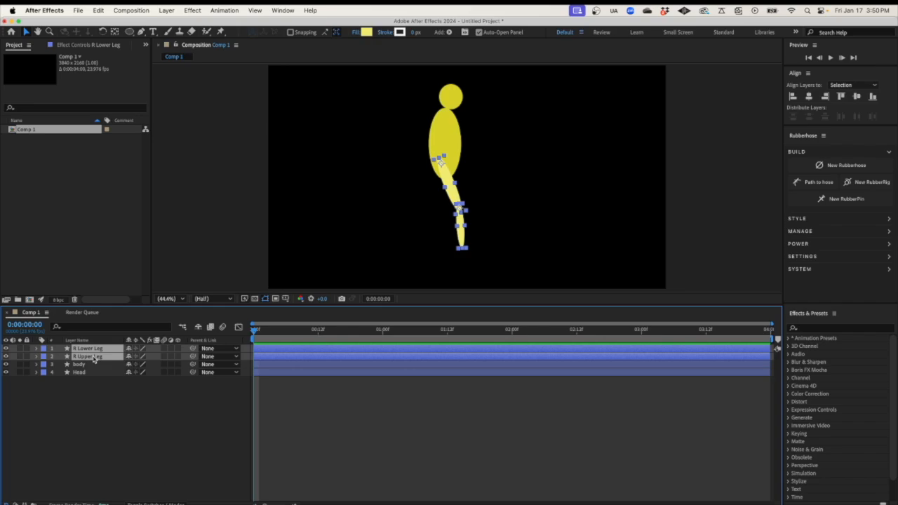
# Duplicate both right leg layers and rename the upper copy L Upper Leg
pyautogui.press('super+d')
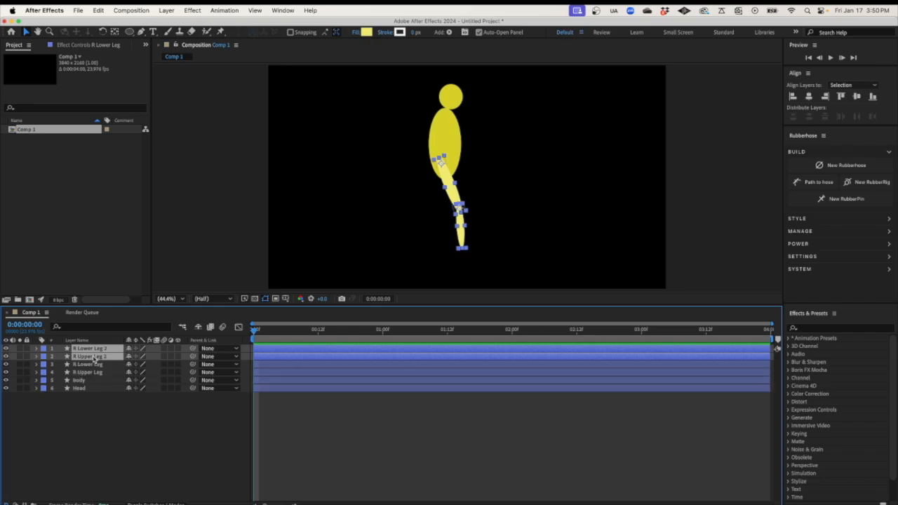
pyautogui.press('super+shift+a')
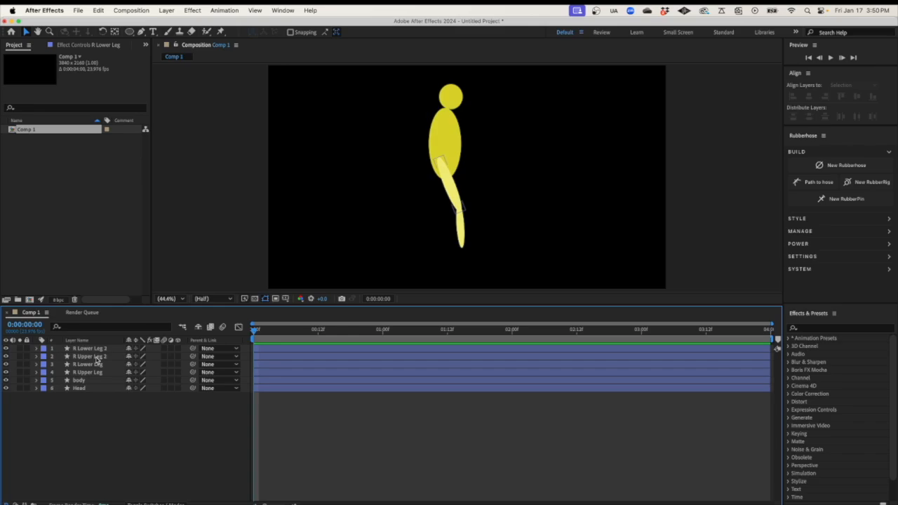
pyautogui.click(97, 358)
pyautogui.rightClick(96, 358)
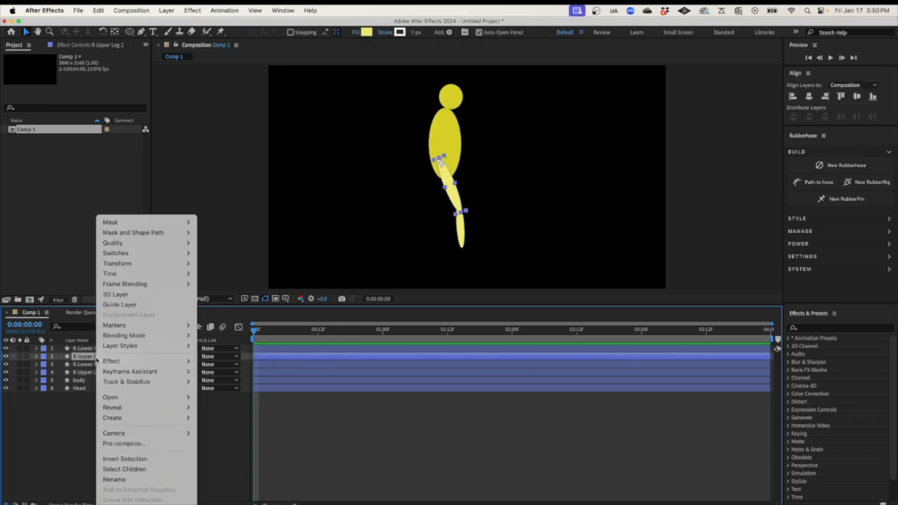
pyautogui.click(125, 480)
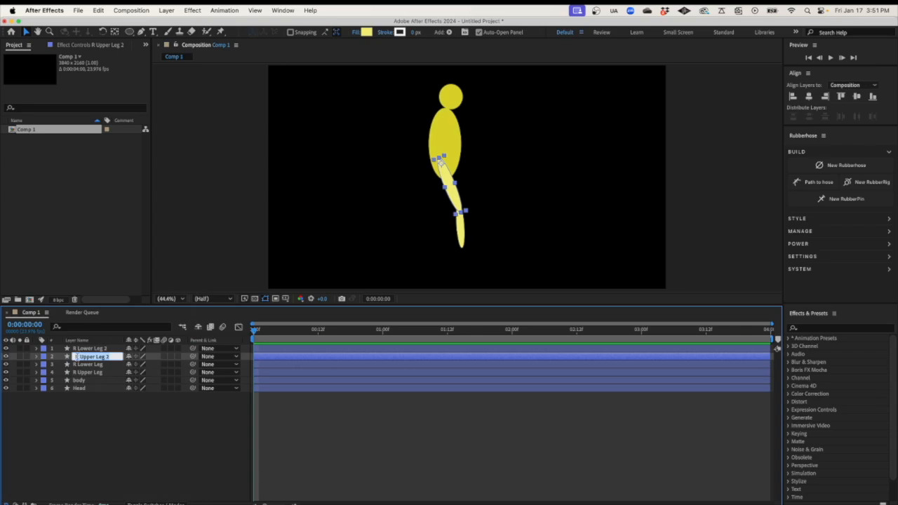
pyautogui.press('BackSpace')
pyautogui.press('BackSpace')
pyautogui.write('L')
pyautogui.click(114, 360)
pyautogui.press('BackSpace')
pyautogui.press('BackSpace')
pyautogui.press('Return')
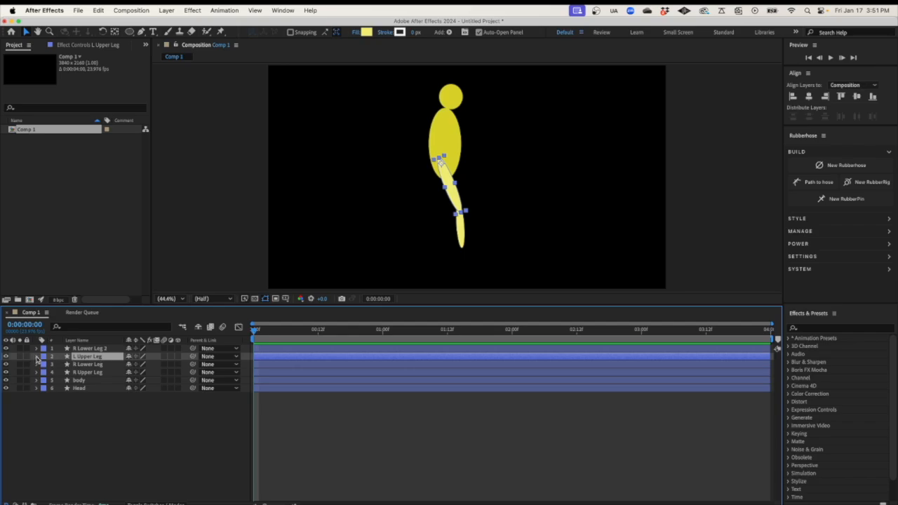
# Rename the lower leg copy to L Lower Leg
pyautogui.click(99, 350)
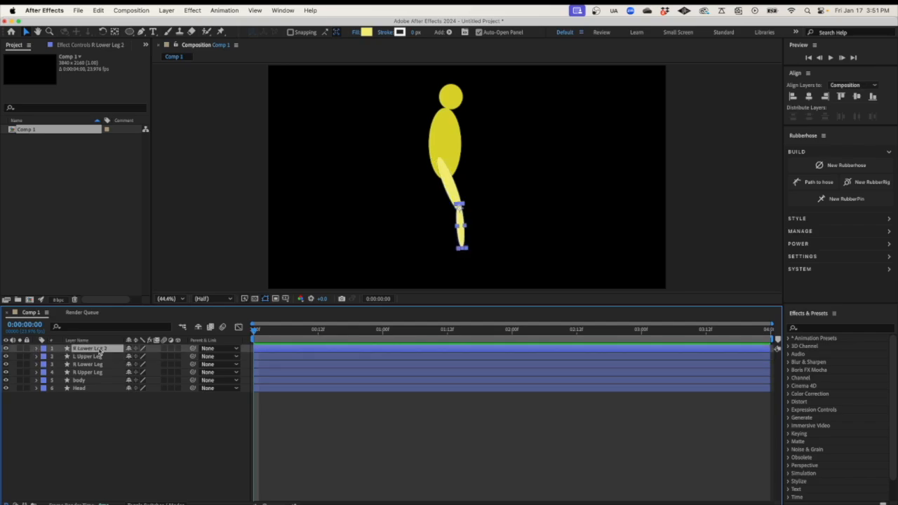
pyautogui.rightClick(99, 350)
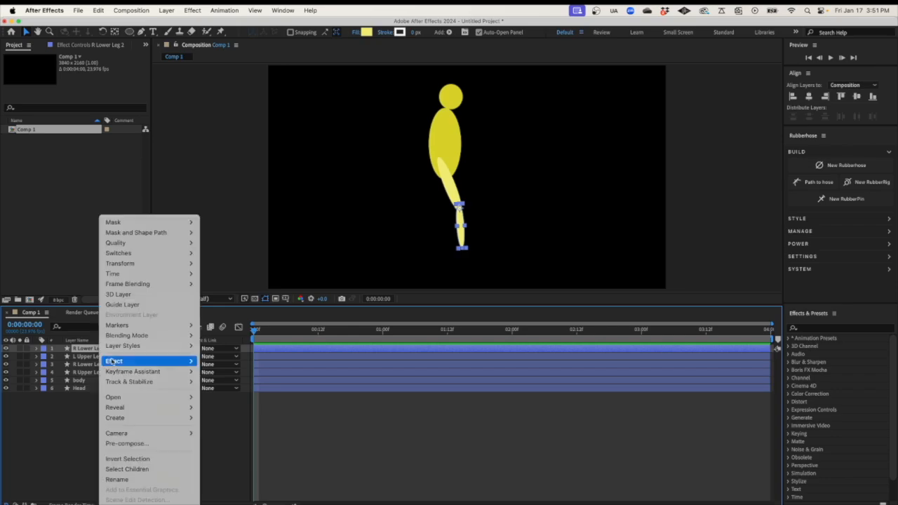
pyautogui.click(122, 480)
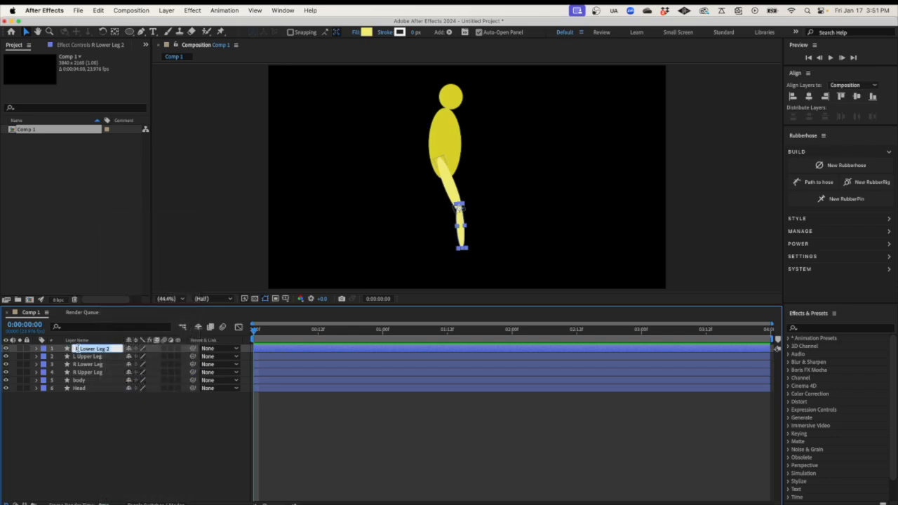
pyautogui.click(74, 348)
pyautogui.write('L')
pyautogui.click(112, 349)
pyautogui.press('BackSpace')
pyautogui.press('BackSpace')
pyautogui.press('Return')
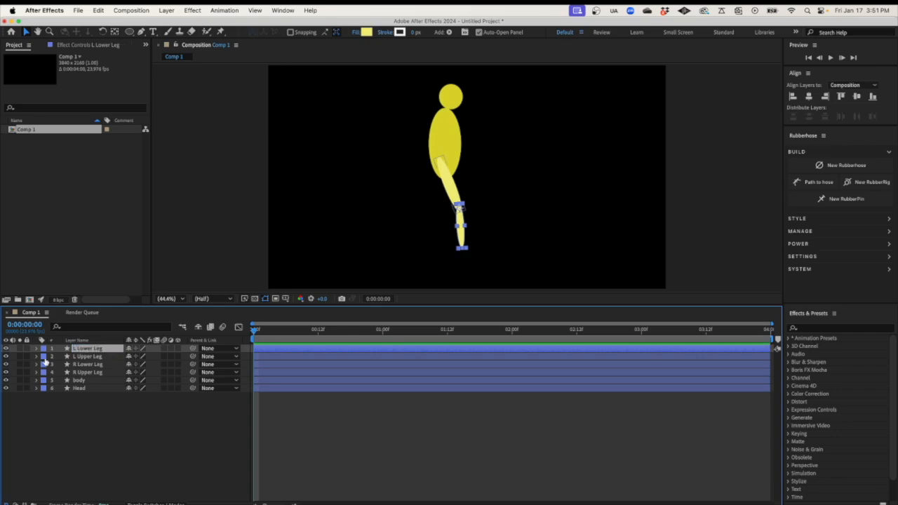
pyautogui.click(37, 357)
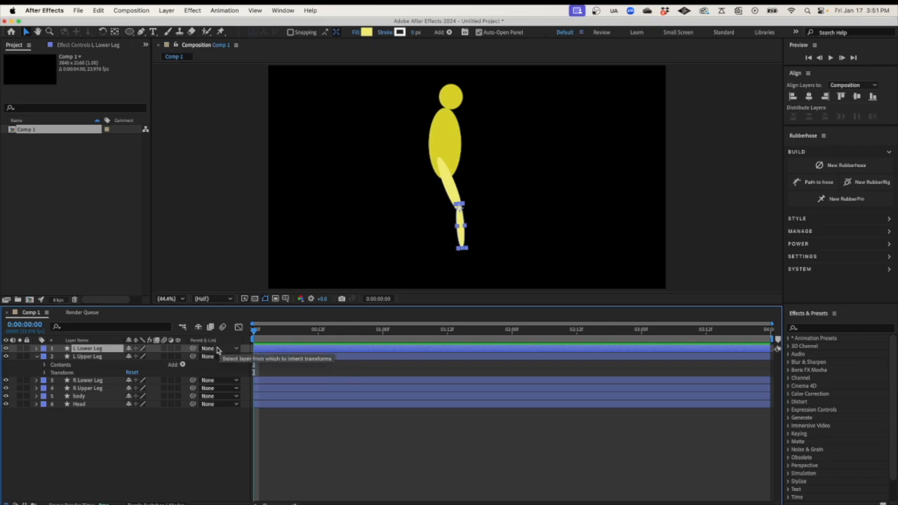
# Parent L Lower Leg to L Upper Leg and rotate L Upper Leg to 13°
pyautogui.click(218, 348)
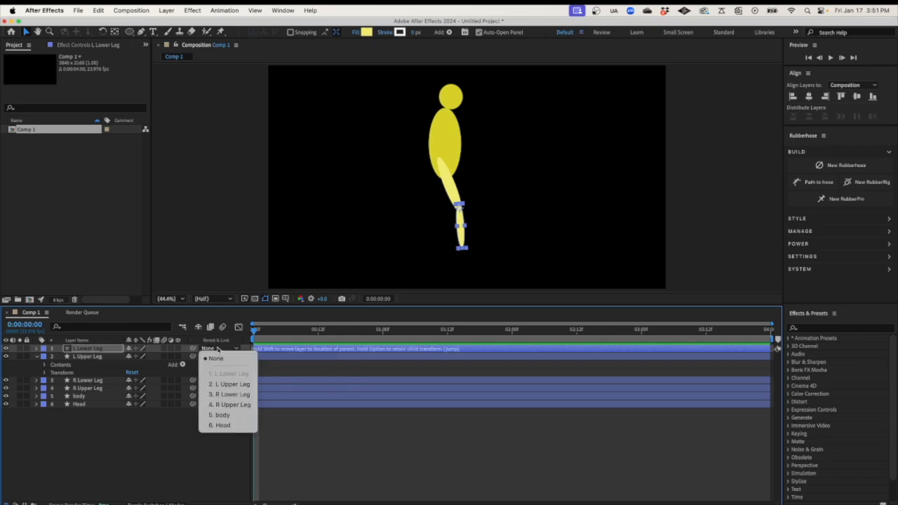
pyautogui.click(223, 384)
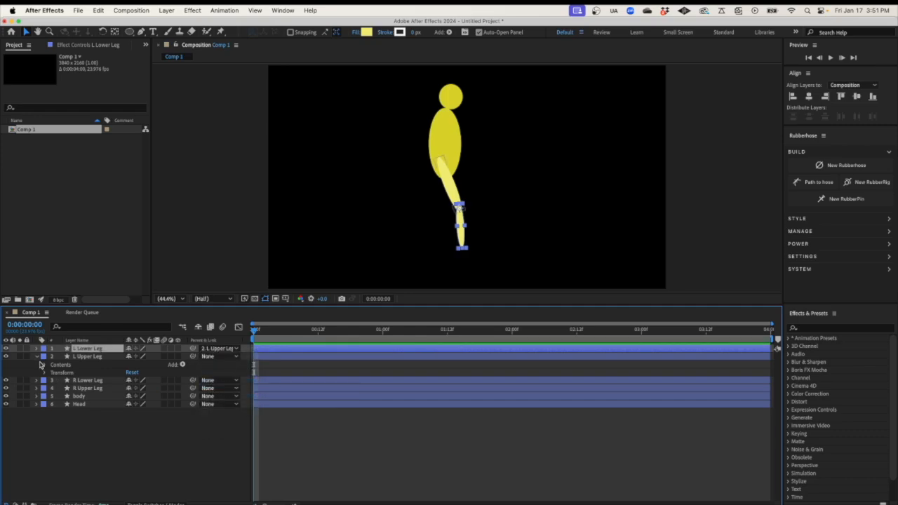
pyautogui.click(85, 359)
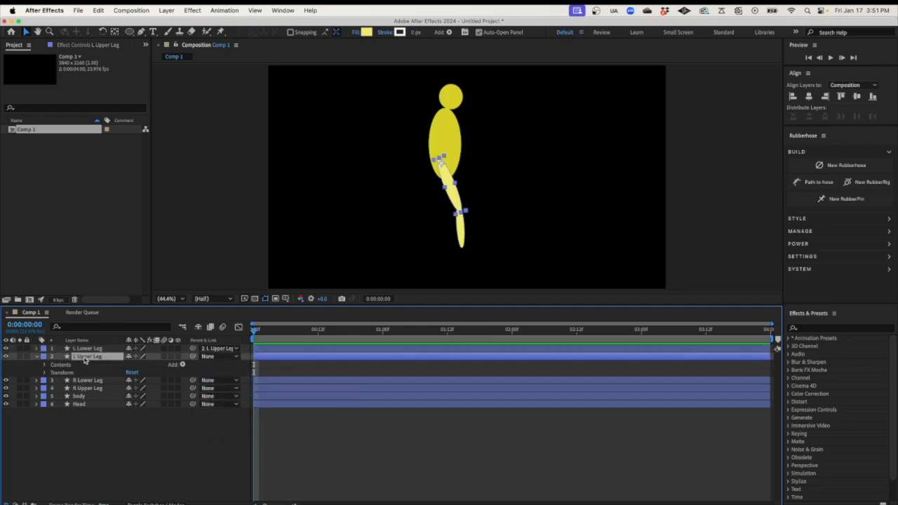
pyautogui.click(44, 373)
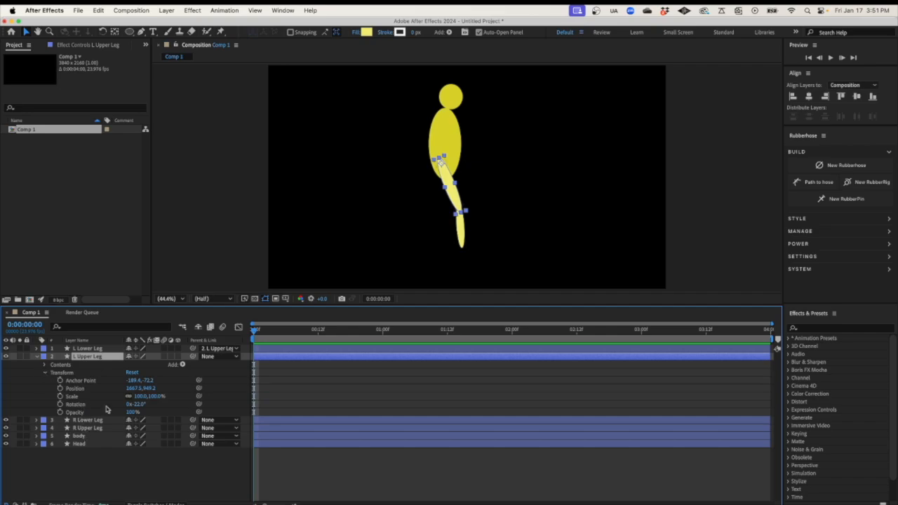
pyautogui.moveTo(139, 405); pyautogui.dragTo(158, 408)
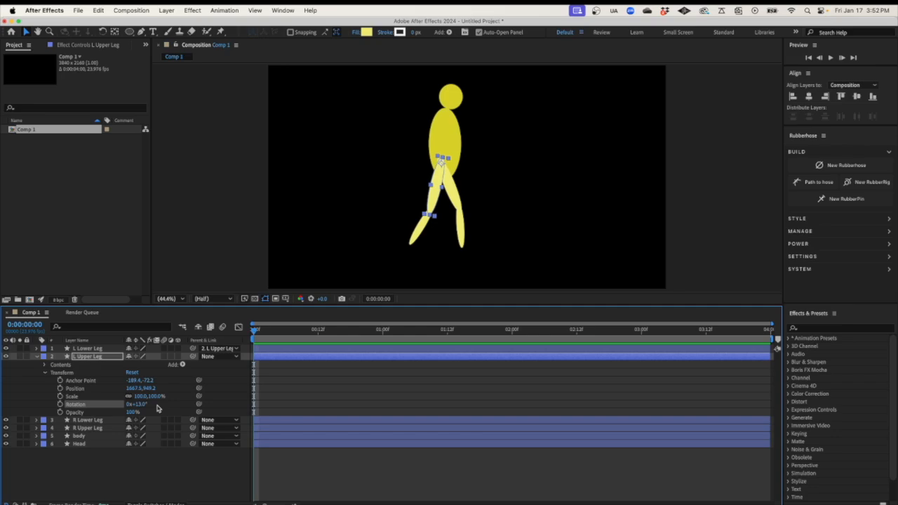
# Move both left leg layers below the body layer in the stack
pyautogui.click(98, 356)
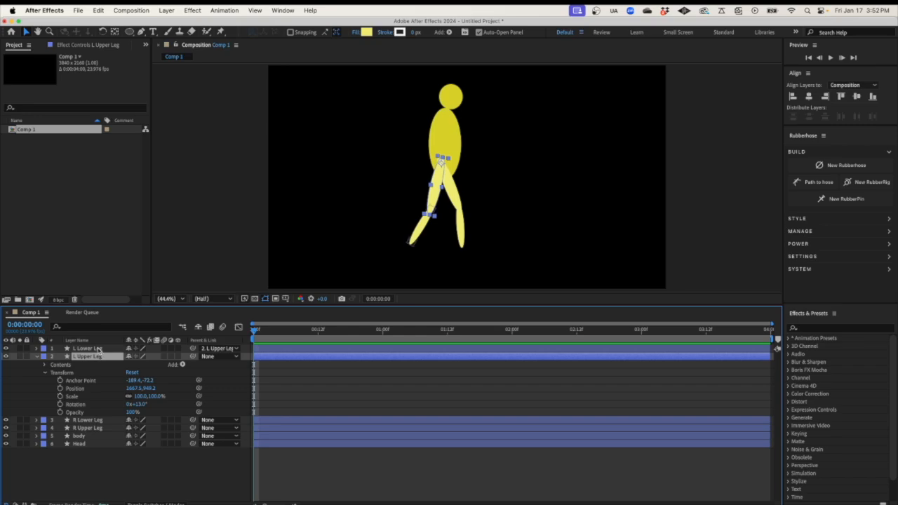
pyautogui.keyDown('shift'); pyautogui.click(97, 348); pyautogui.keyUp('shift')
pyautogui.moveTo(96, 357); pyautogui.dragTo(90, 440)
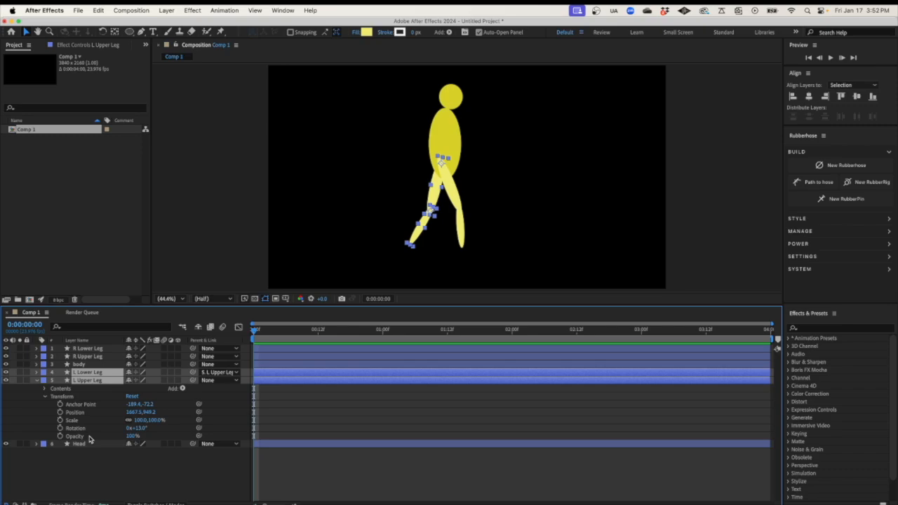
# Change L Upper Leg's Fill 1 colour to the darker yellow A49E1B
pyautogui.click(45, 388)
pyautogui.click(53, 397)
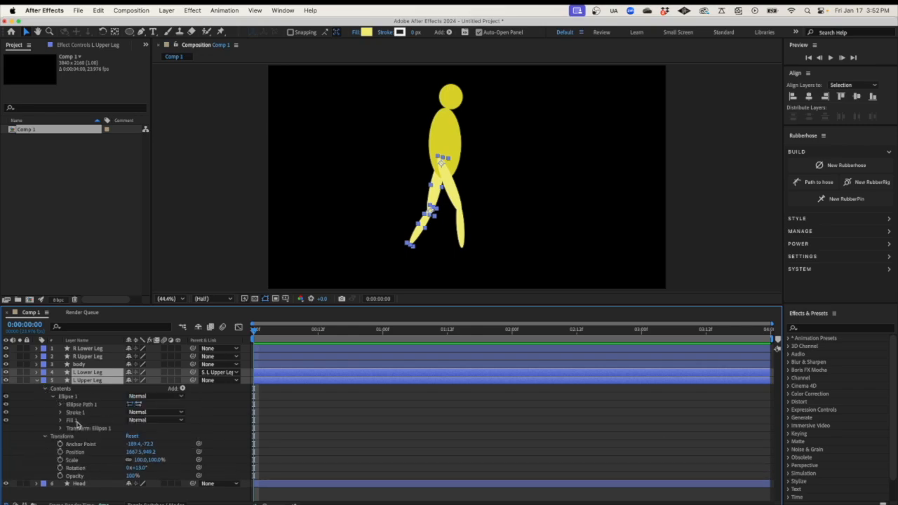
pyautogui.click(60, 422)
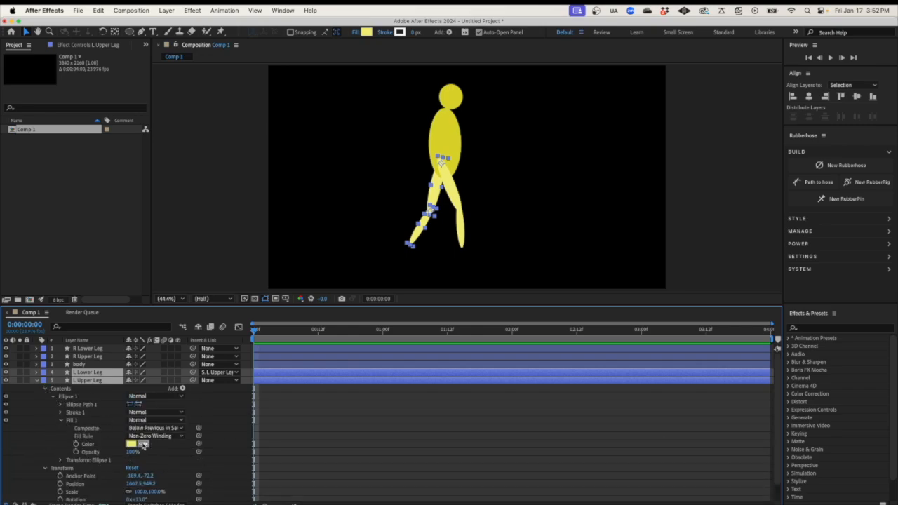
pyautogui.click(131, 444)
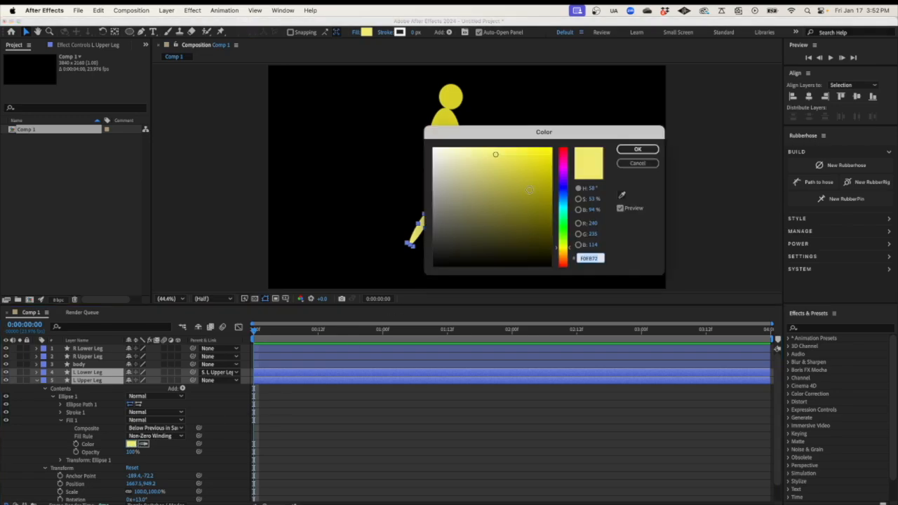
pyautogui.click(532, 190)
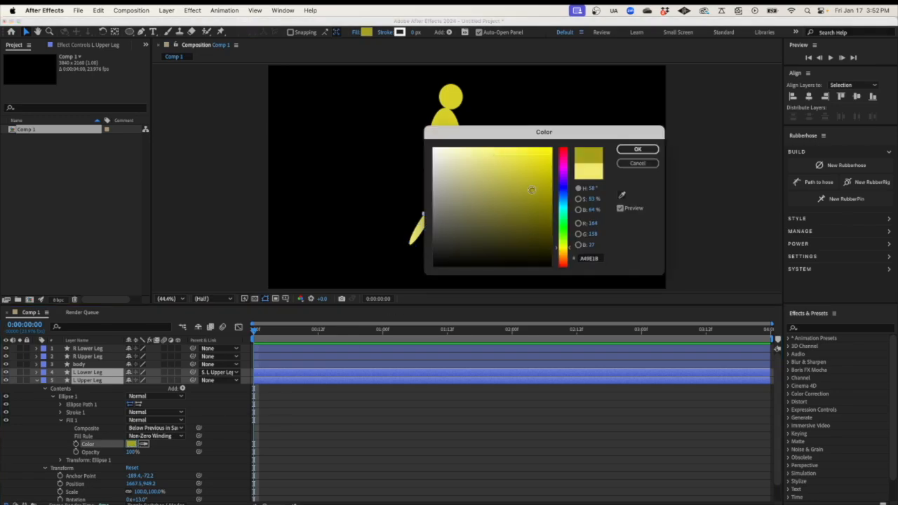
pyautogui.click(637, 149)
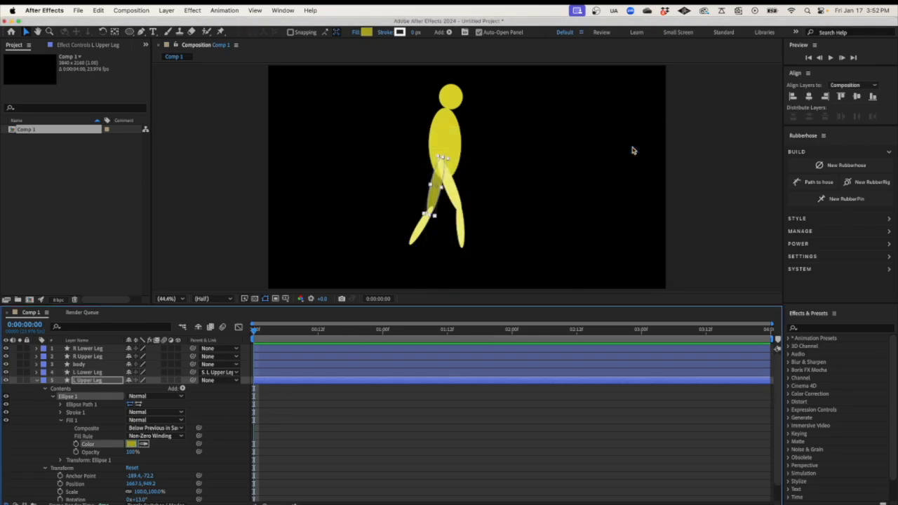
pyautogui.click(132, 444)
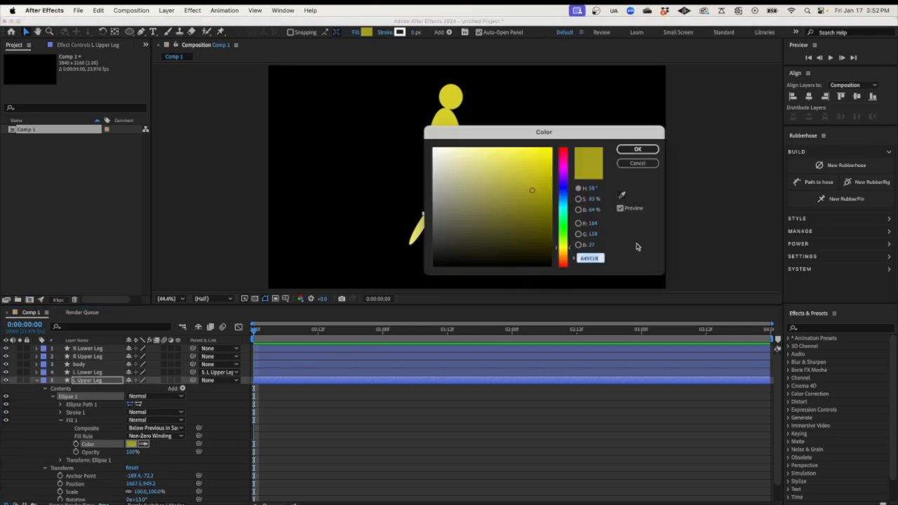
pyautogui.click(637, 150)
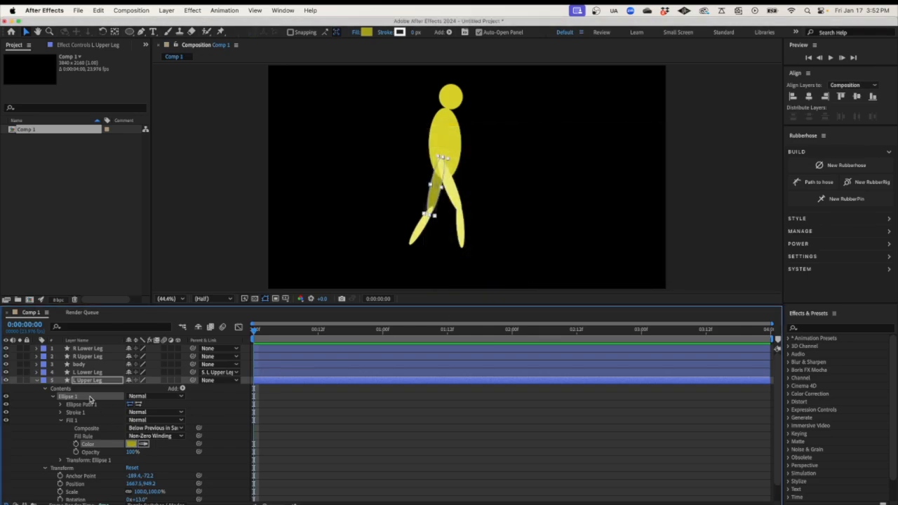
# Give L Lower Leg's fill the same darker yellow A49E1B
pyautogui.click(37, 372)
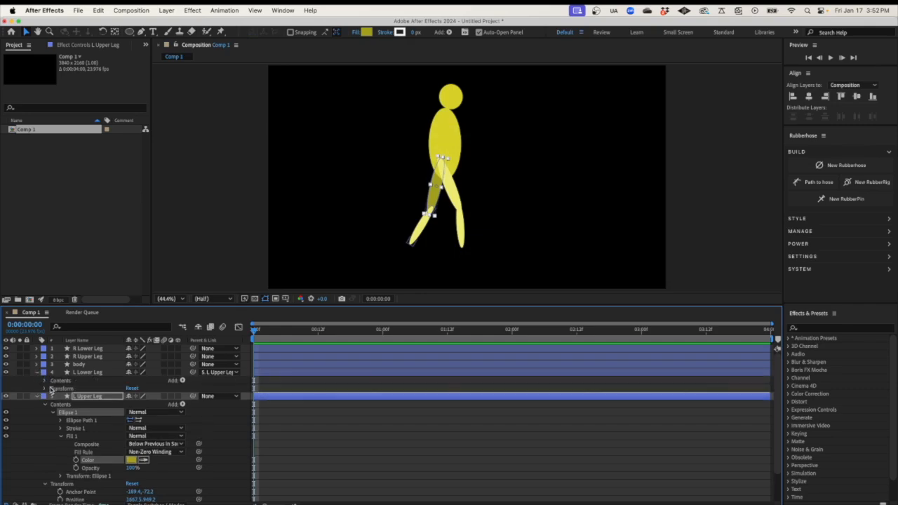
pyautogui.click(44, 389)
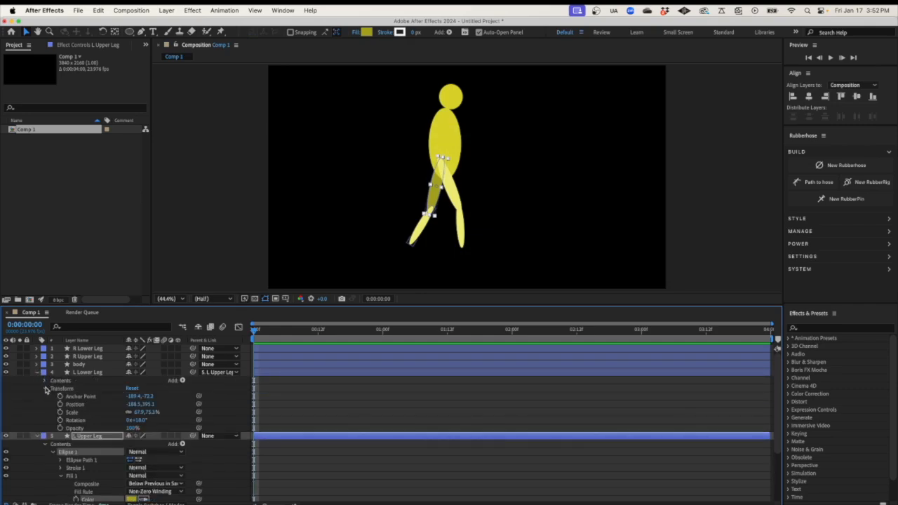
pyautogui.click(43, 385)
pyautogui.click(44, 381)
pyautogui.click(52, 388)
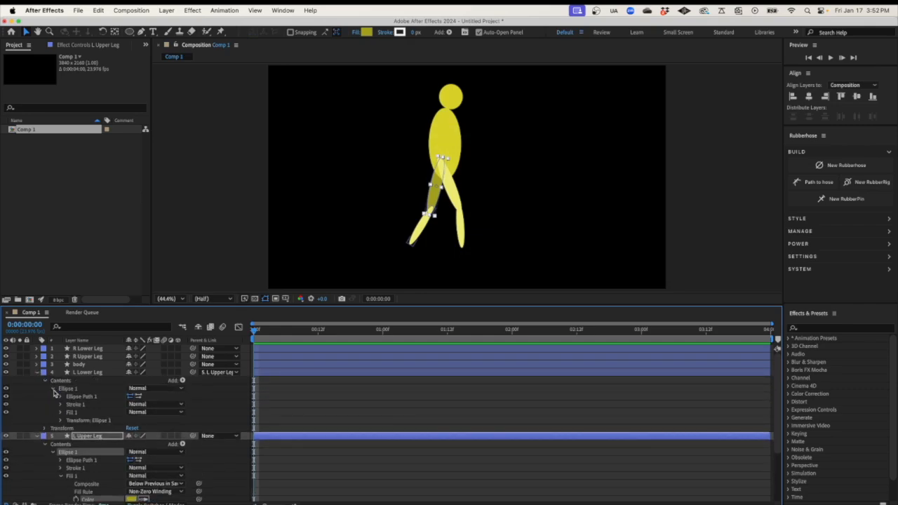
pyautogui.click(60, 412)
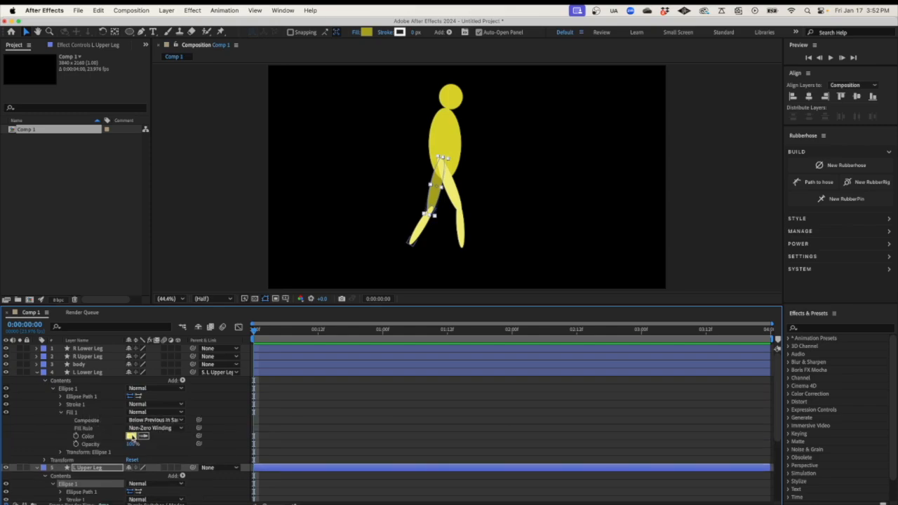
pyautogui.click(131, 436)
pyautogui.click(532, 190)
pyautogui.click(636, 150)
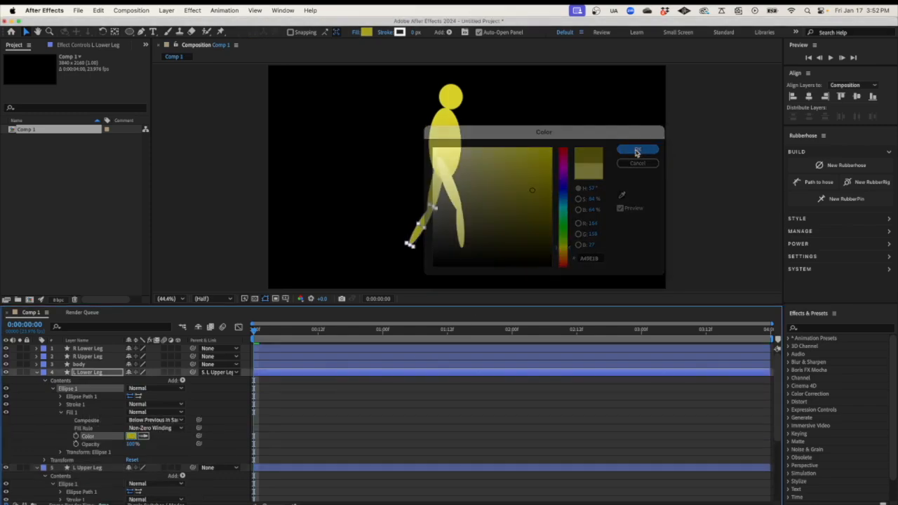
pyautogui.click(300, 422)
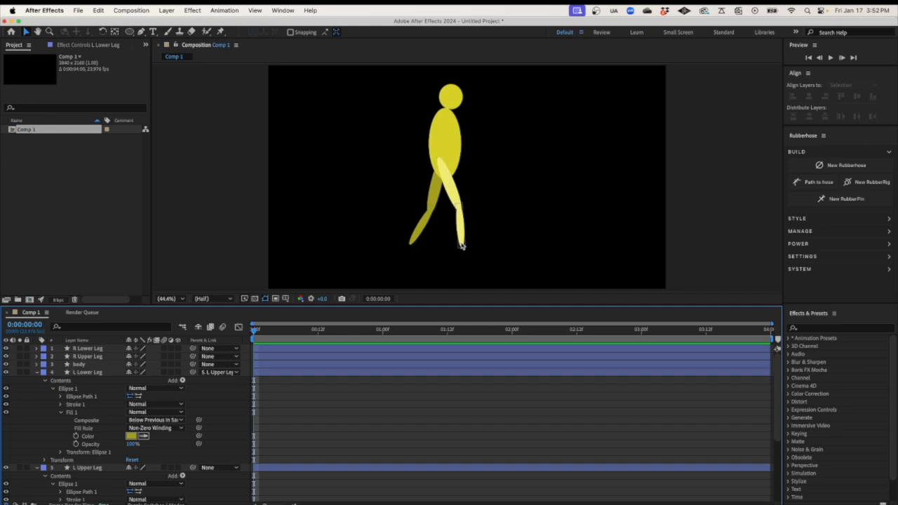
# Collapse the leg layers and draw a small ellipse on the torso, creating Shape Layer 1
pyautogui.click(38, 373)
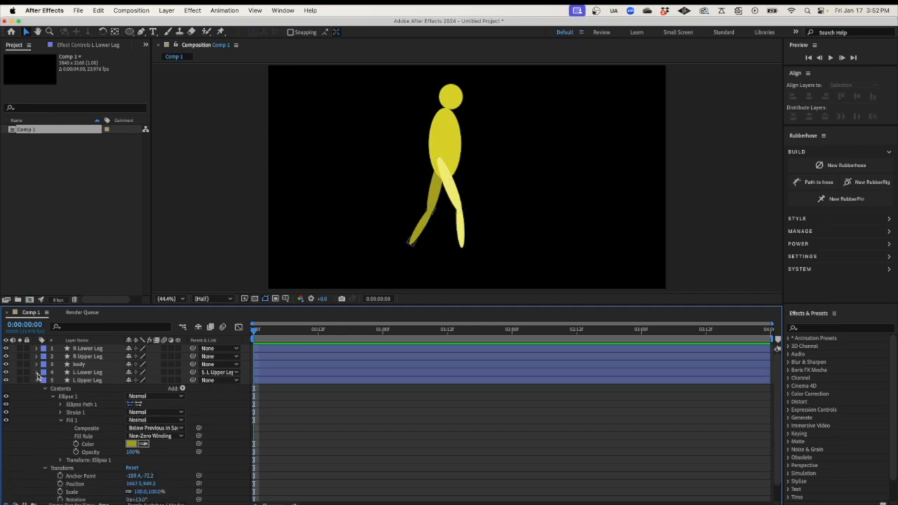
pyautogui.click(37, 380)
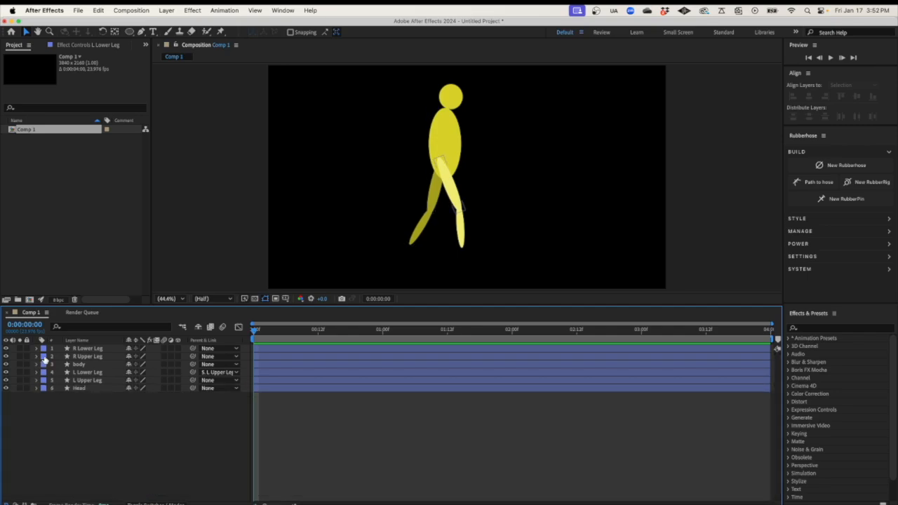
pyautogui.click(129, 33)
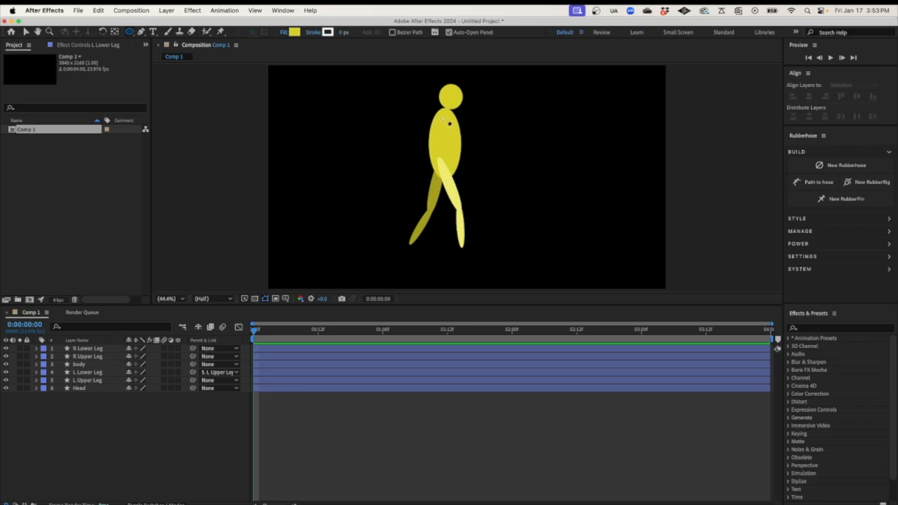
pyautogui.moveTo(447, 122)
pyautogui.mouseDown()
pyautogui.moveTo(467, 174)
pyautogui.moveTo(447, 152)
pyautogui.mouseUp()
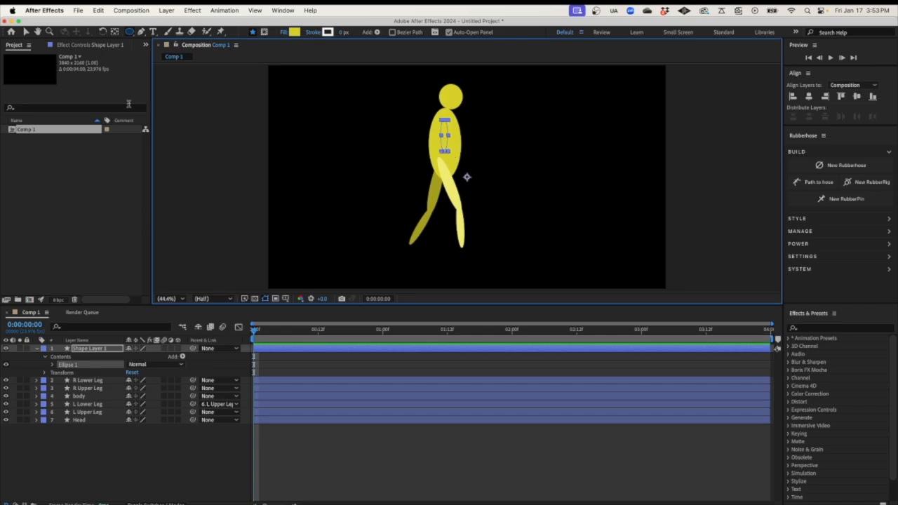
# Adjust the new ellipse's anchor point, then return to the Selection tool
pyautogui.click(115, 31)
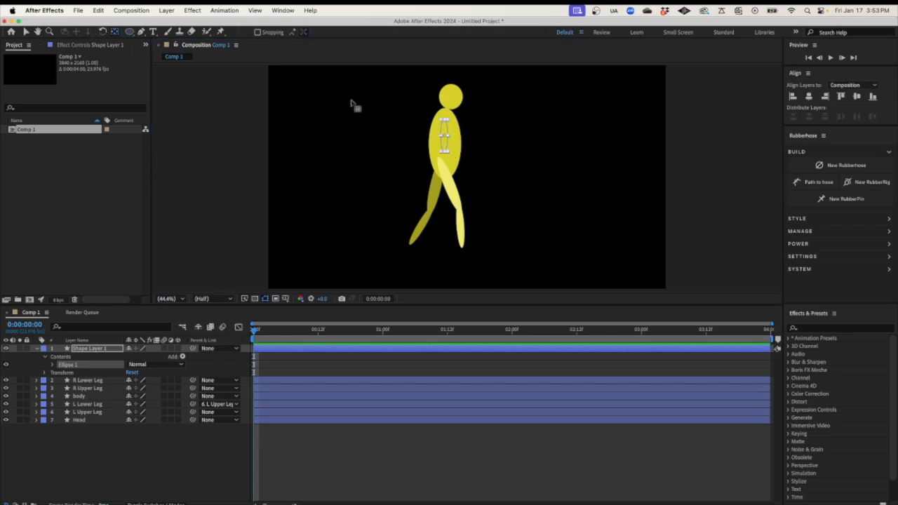
pyautogui.click(61, 373)
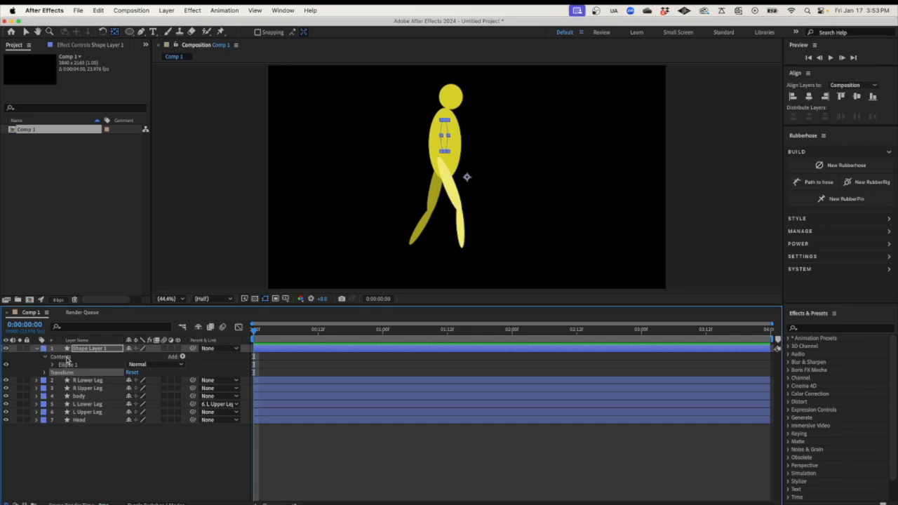
pyautogui.click(466, 182)
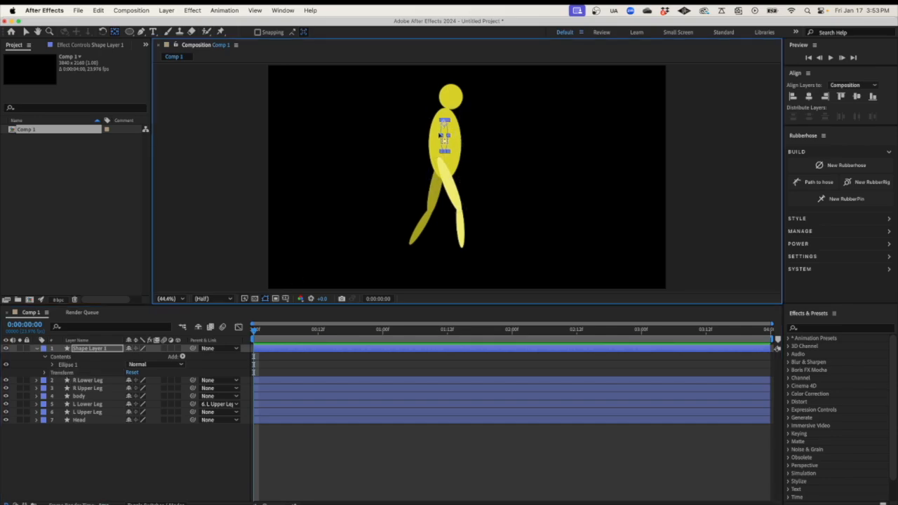
pyautogui.click(26, 32)
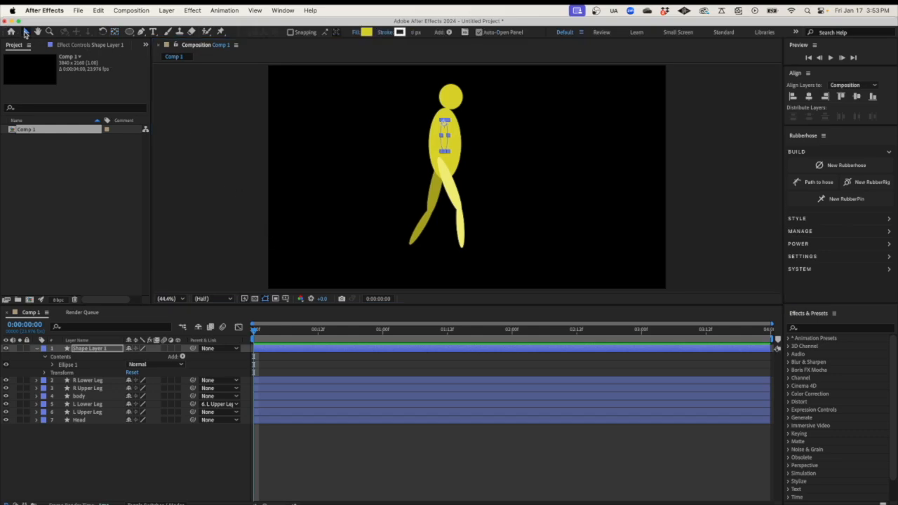
pyautogui.click(445, 146)
# Drag the small ellipse up and left to the shoulder at the top of the body
pyautogui.moveTo(445, 147); pyautogui.dragTo(440, 141)
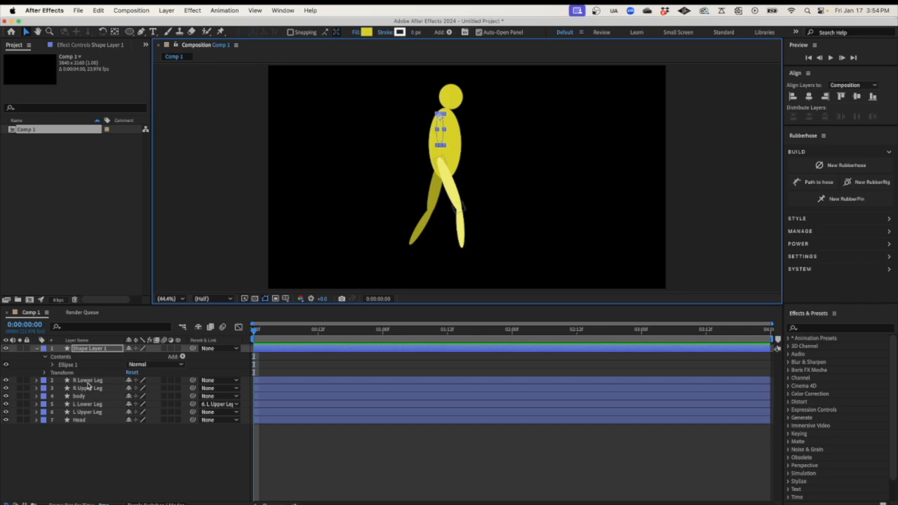
# Check the R Lower Leg's fill colour without changing it
pyautogui.click(88, 381)
pyautogui.click(37, 381)
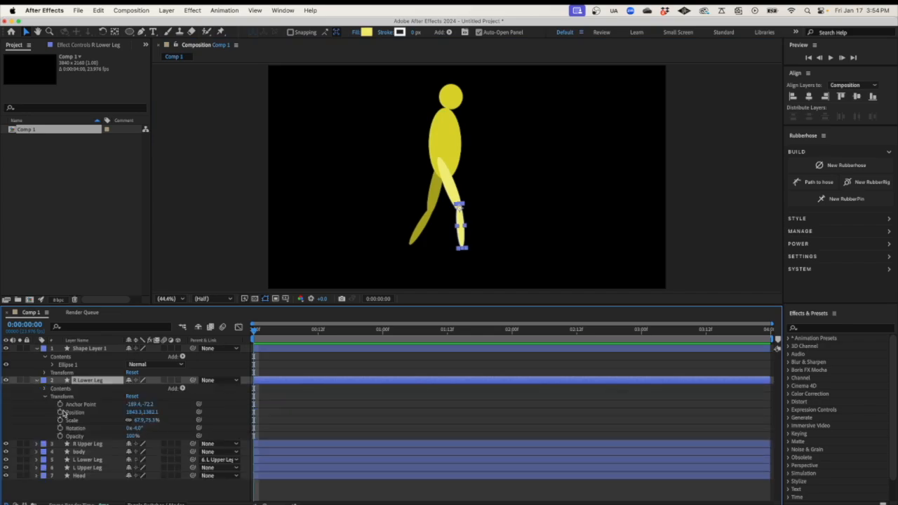
pyautogui.click(42, 390)
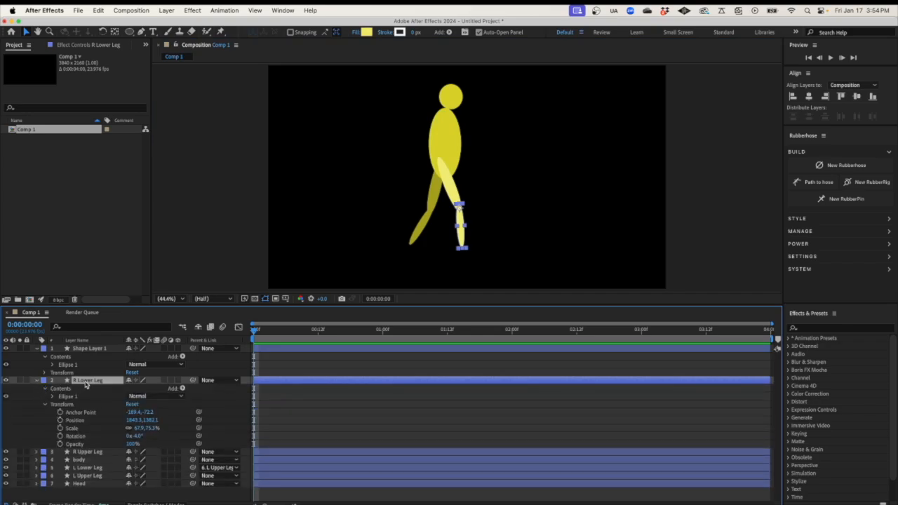
pyautogui.click(53, 397)
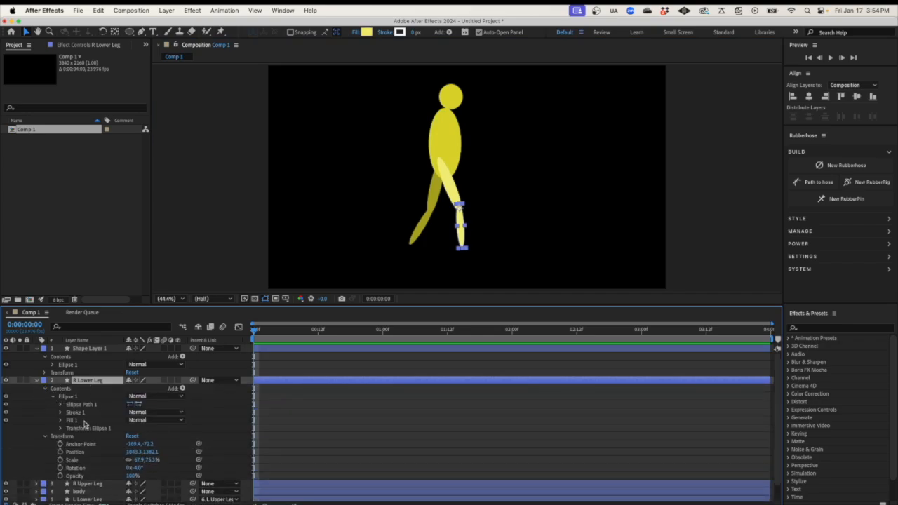
pyautogui.click(60, 421)
pyautogui.click(132, 444)
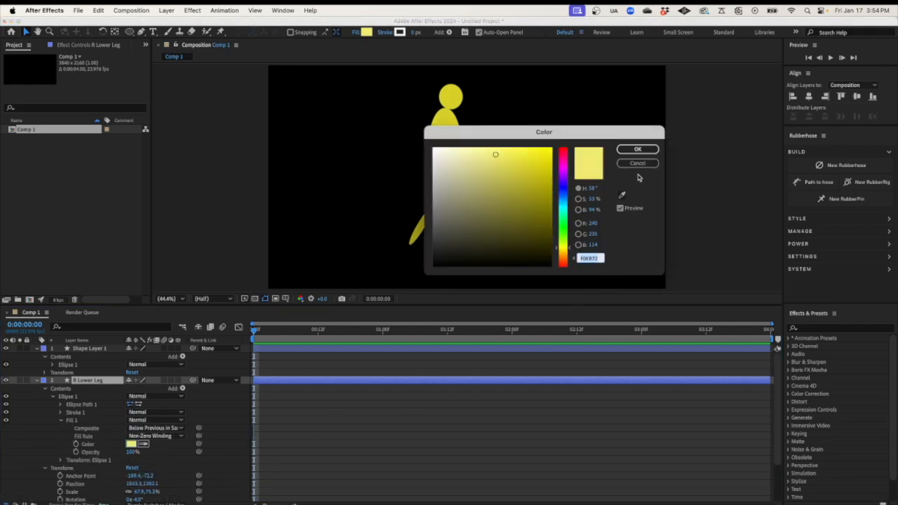
pyautogui.click(639, 164)
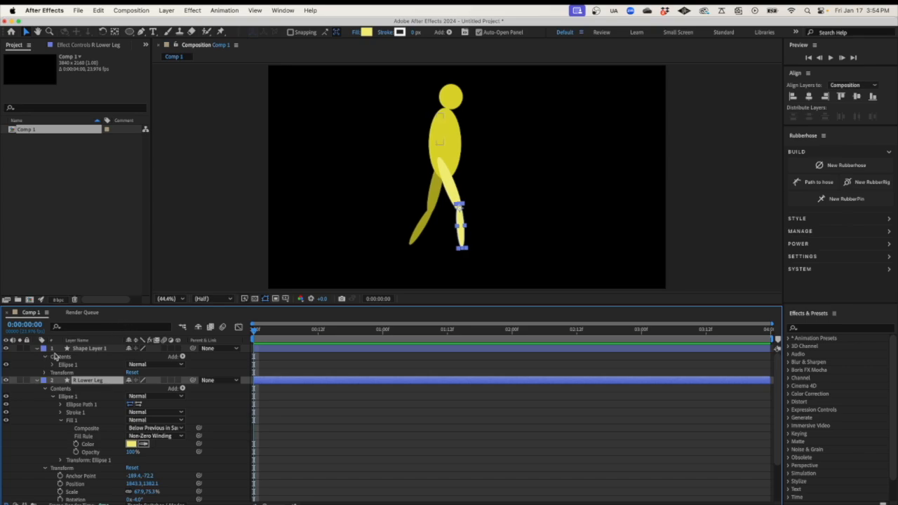
# Give Shape Layer 1's ellipse the lighter yellow fill F0EB72, matching the right leg
pyautogui.click(87, 349)
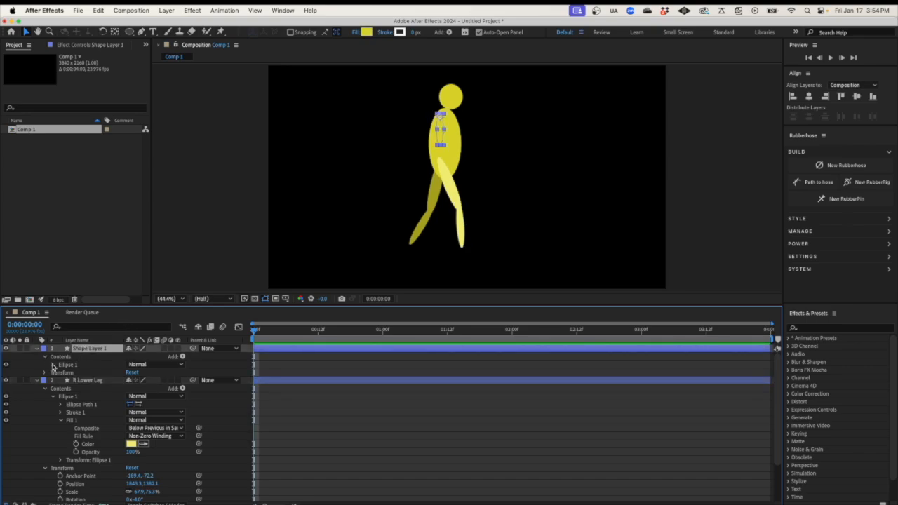
pyautogui.click(52, 365)
pyautogui.click(61, 388)
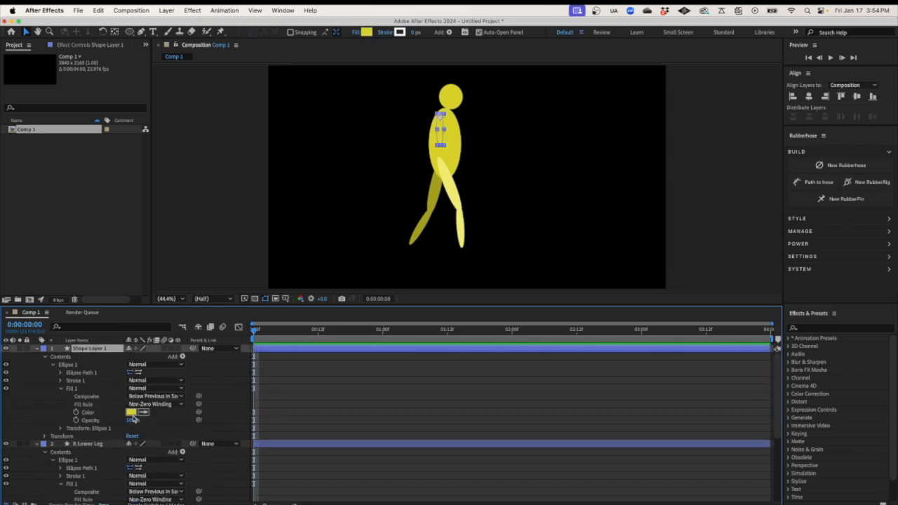
pyautogui.click(131, 412)
pyautogui.click(651, 149)
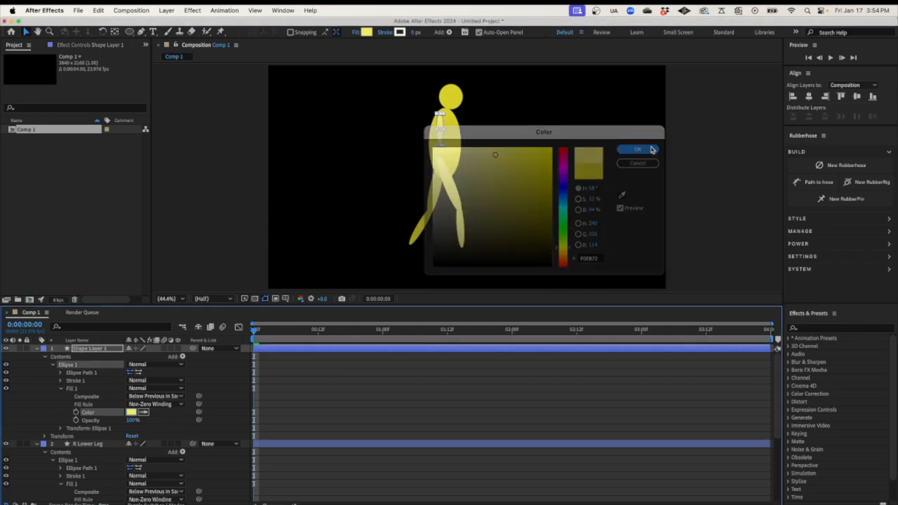
pyautogui.click(38, 445)
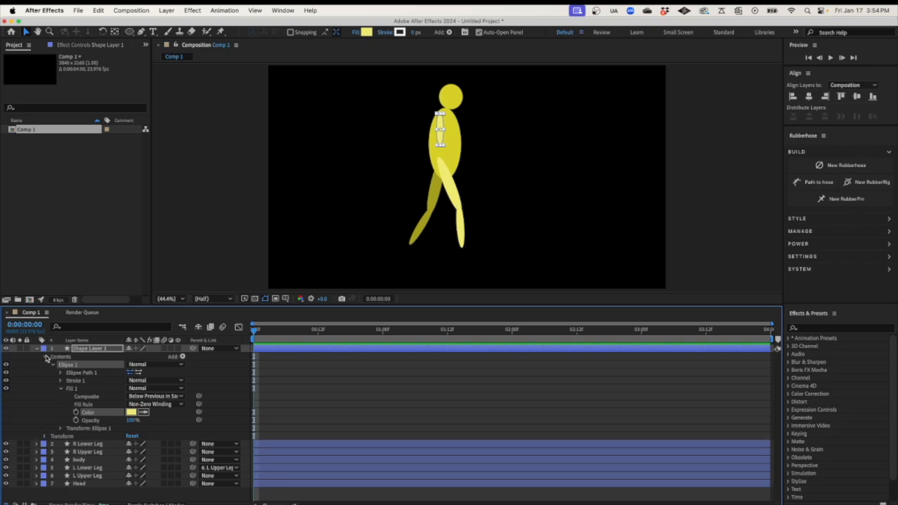
pyautogui.click(44, 356)
pyautogui.click(70, 366)
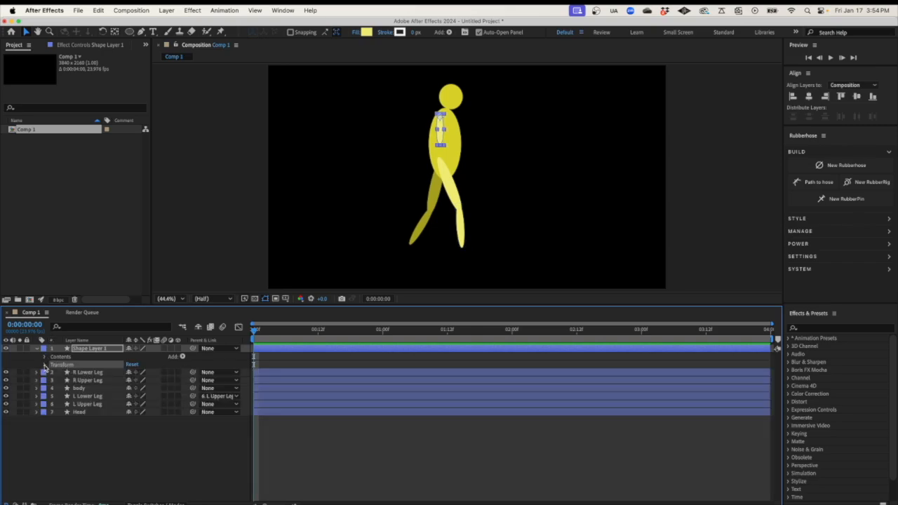
# Rotate Shape Layer 1 to 35° and rename it R Upper Arm
pyautogui.click(46, 365)
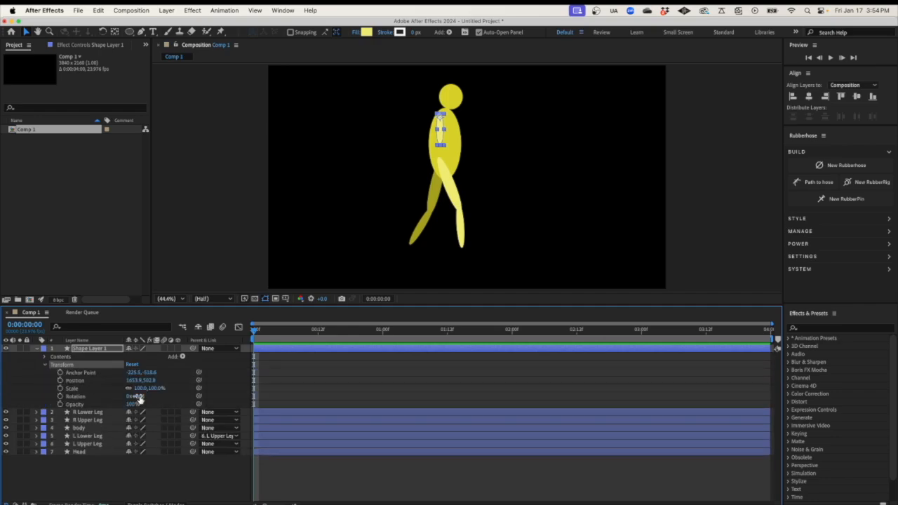
pyautogui.moveTo(139, 397); pyautogui.dragTo(309, 258)
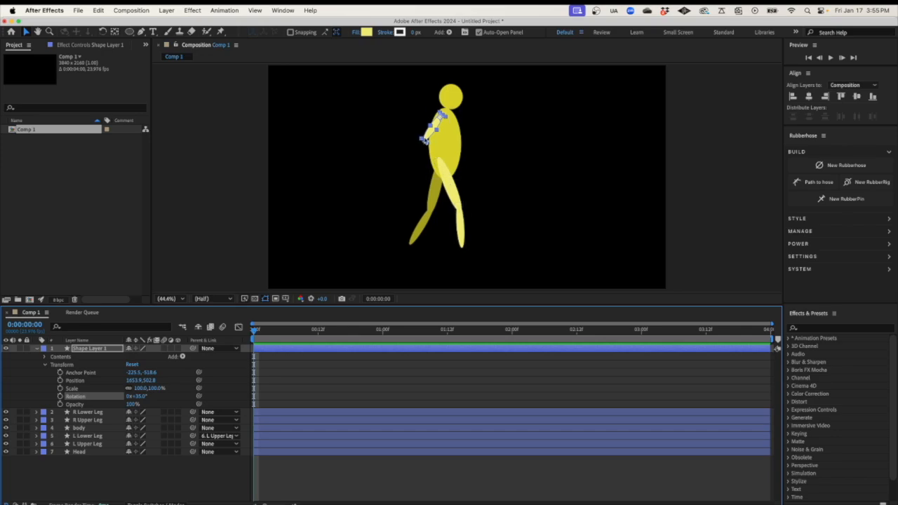
pyautogui.click(99, 349)
pyautogui.rightClick(100, 351)
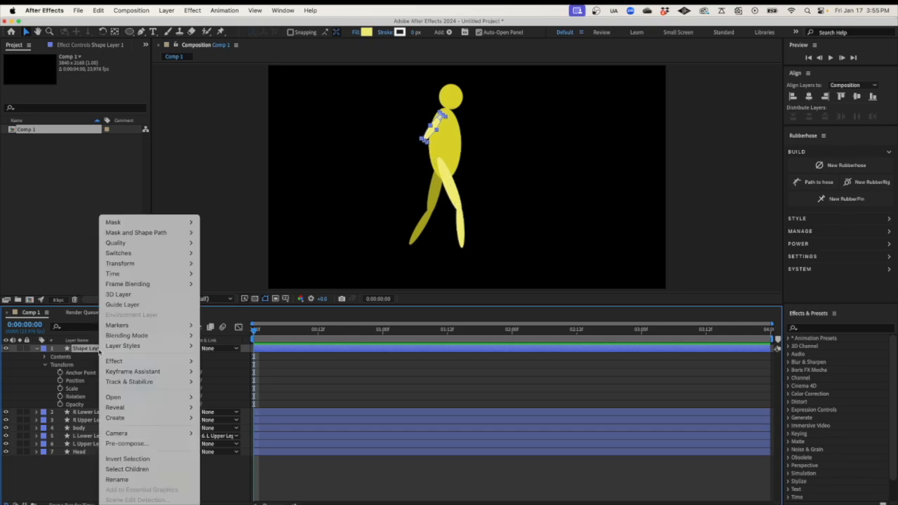
pyautogui.click(142, 480)
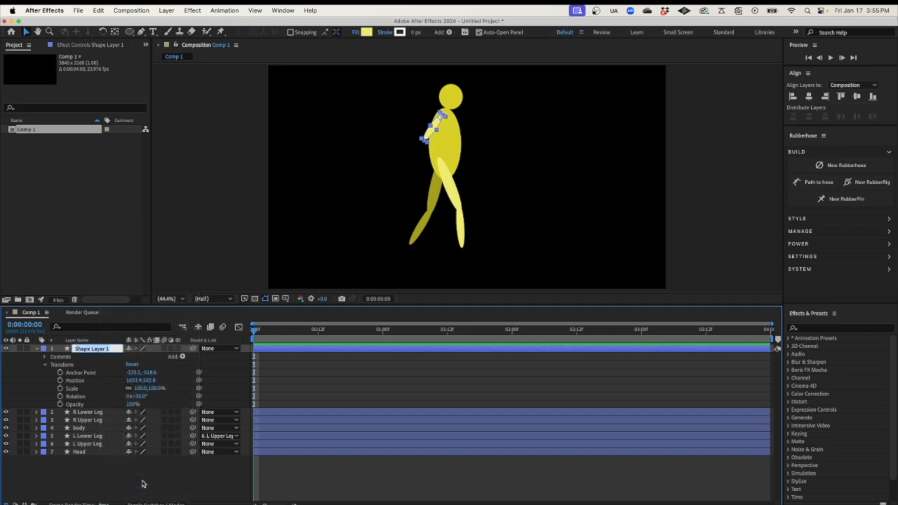
pyautogui.write('R Upper Arm')
pyautogui.press('Return')
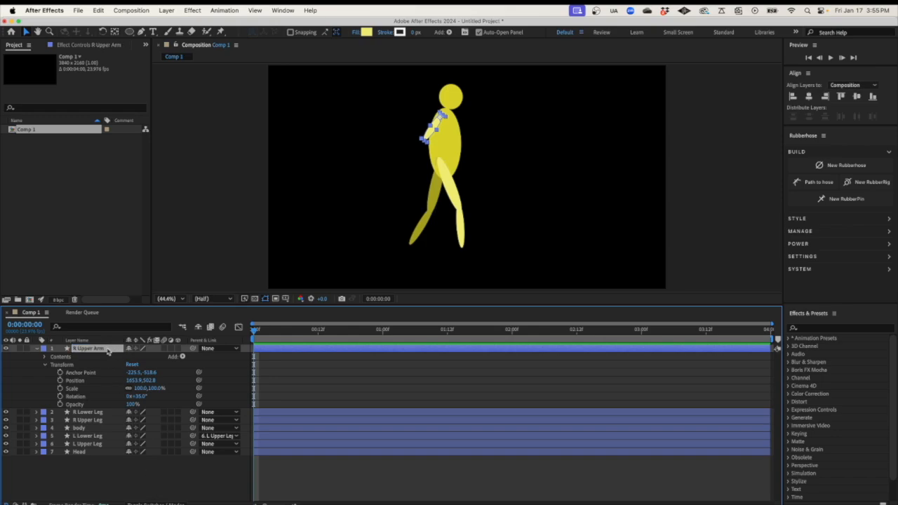
# Duplicate R Upper Arm and rename the copy R Lower Arm
pyautogui.press('super+d')
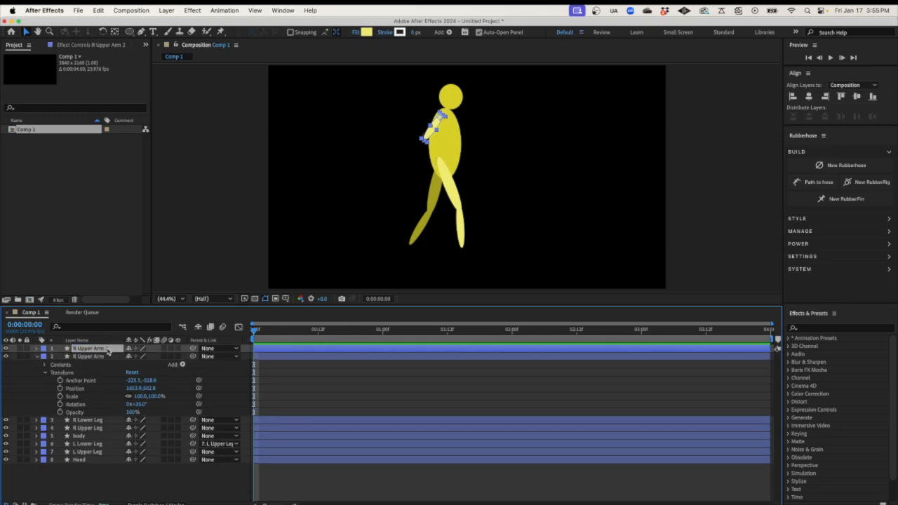
pyautogui.rightClick(107, 351)
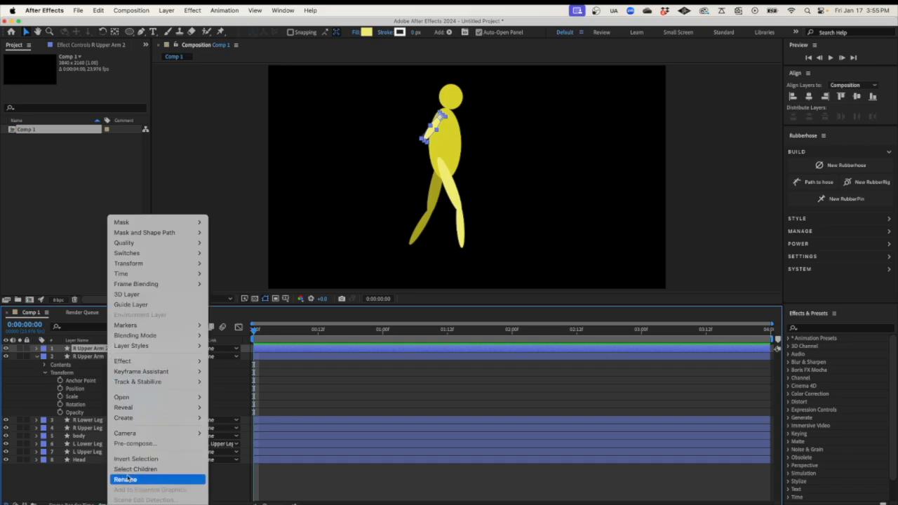
pyautogui.click(129, 479)
pyautogui.click(113, 349)
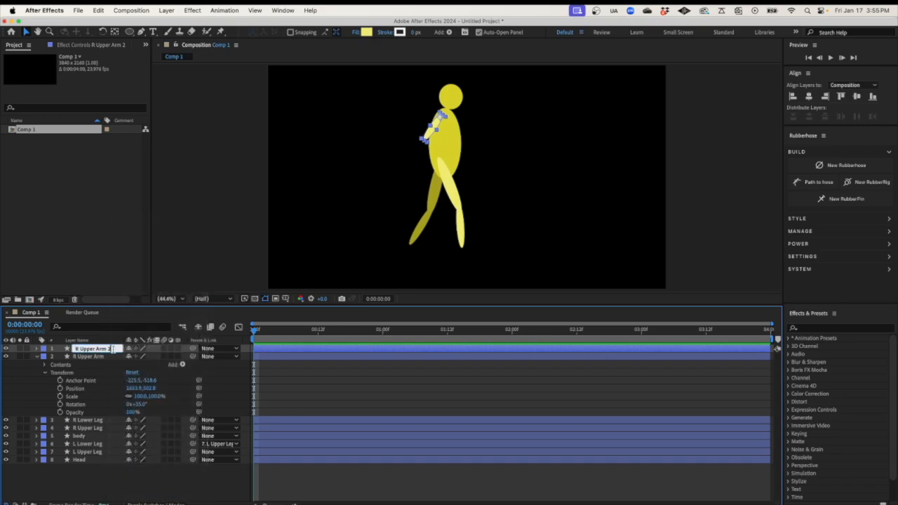
pyautogui.press('BackSpace')
pyautogui.press('BackSpace')
pyautogui.press('BackSpace')
pyautogui.press('BackSpace')
pyautogui.press('BackSpace')
pyautogui.press('BackSpace')
pyautogui.press('BackSpace')
pyautogui.press('BackSpace')
pyautogui.write('Lower')
pyautogui.press('Return')
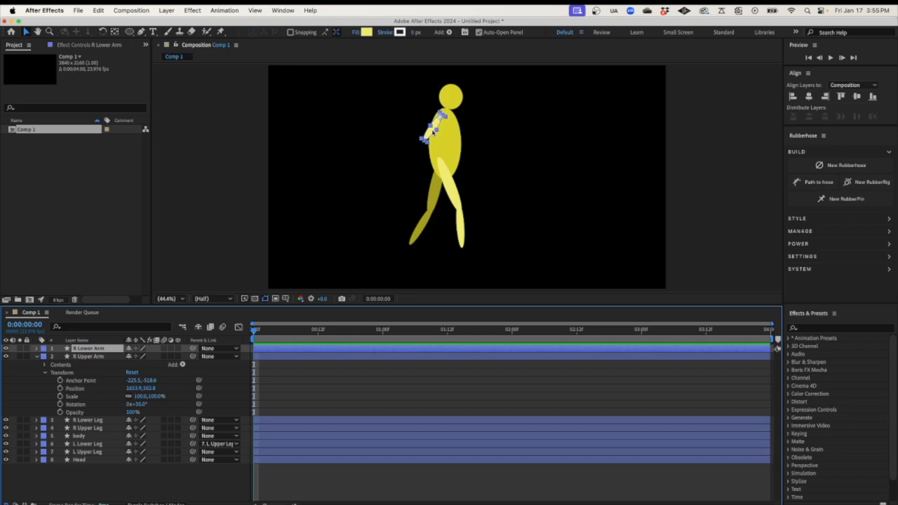
# Move R Lower Arm below the elbow and rotate it to -6° to hang nearly vertical
pyautogui.moveTo(429, 133); pyautogui.dragTo(417, 152)
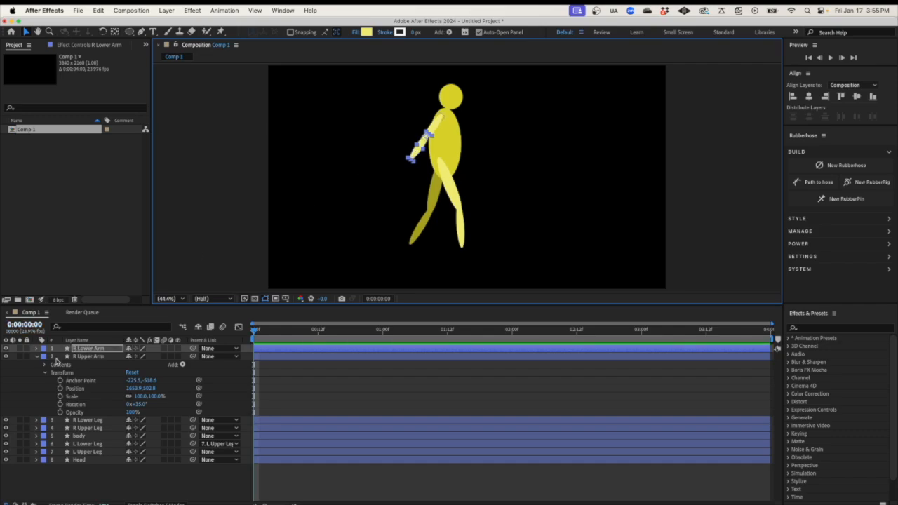
pyautogui.click(36, 356)
pyautogui.click(36, 349)
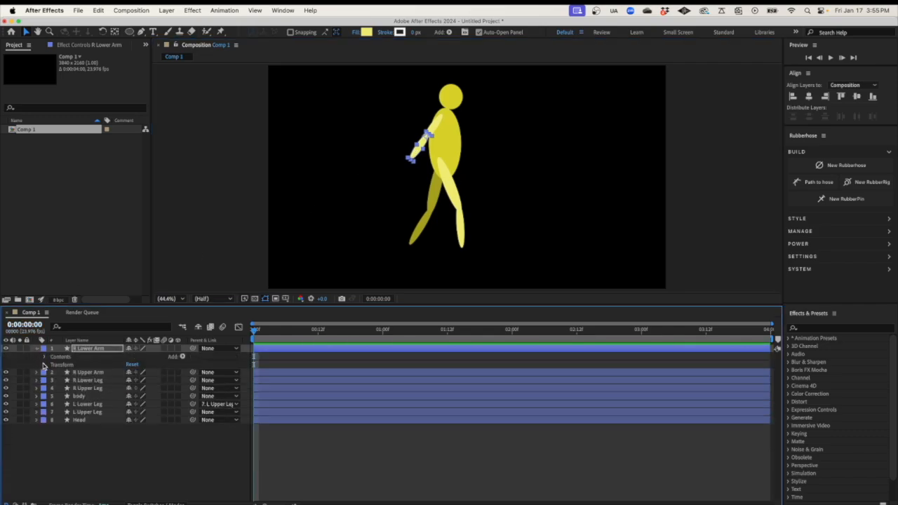
pyautogui.click(45, 365)
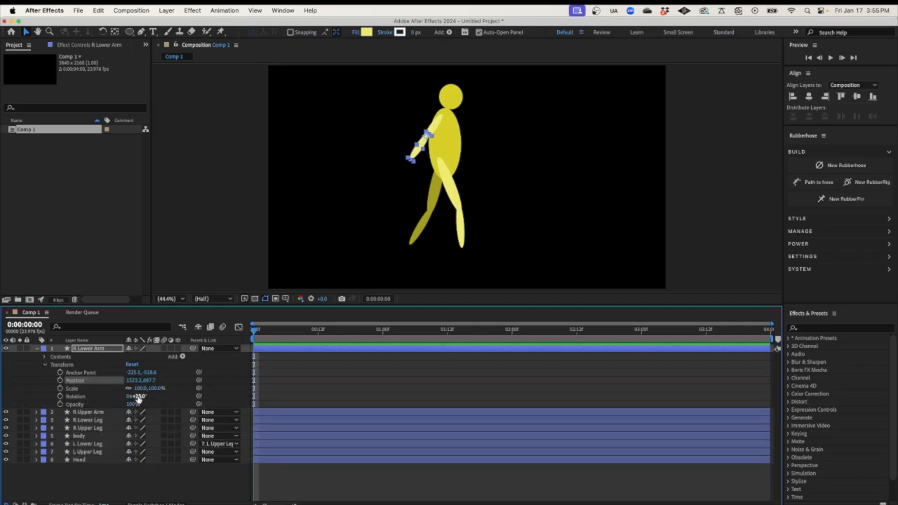
pyautogui.moveTo(135, 397)
pyautogui.mouseDown()
pyautogui.moveTo(114, 396)
pyautogui.moveTo(125, 398)
pyautogui.mouseUp()
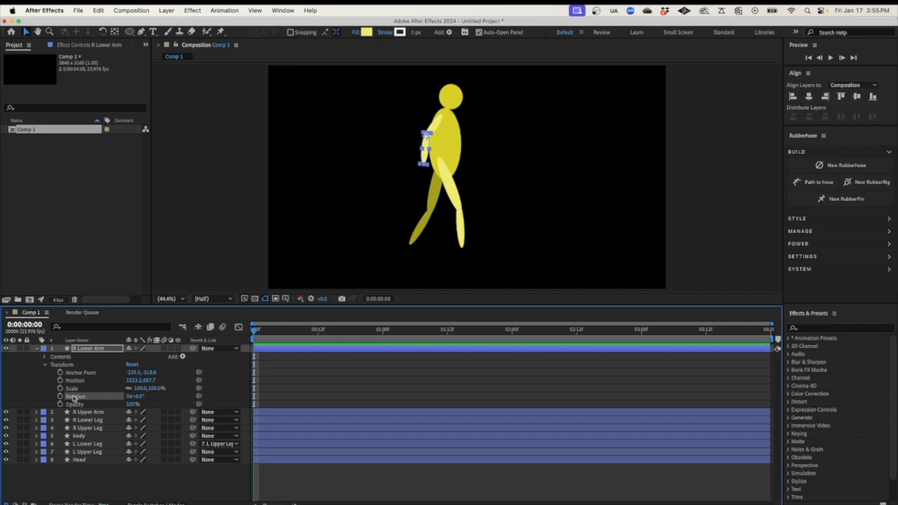
pyautogui.click(38, 349)
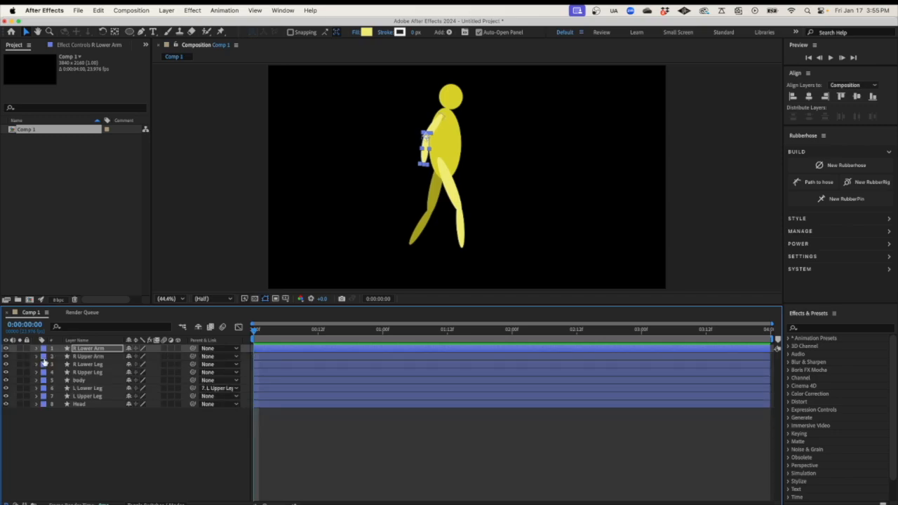
# Duplicate both right arm layers and rename the R Lower Arm copy to L Lower Arm
pyautogui.click(89, 357)
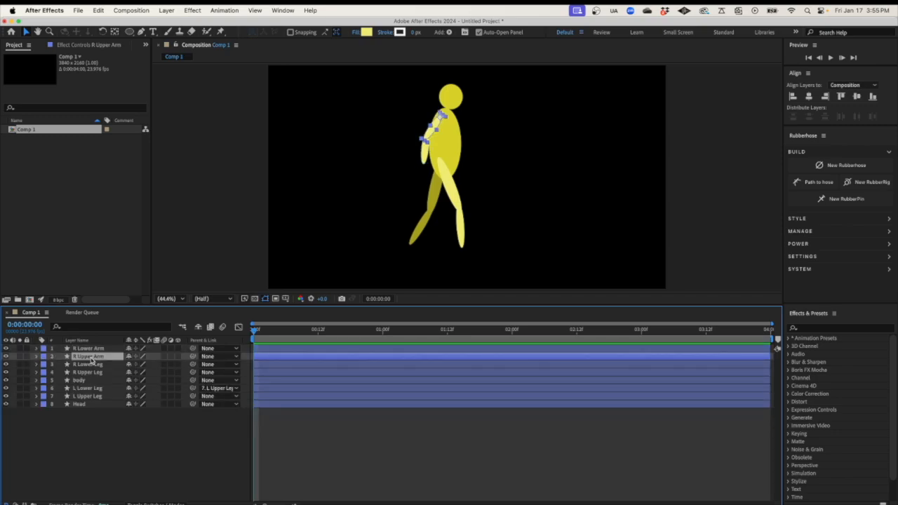
pyautogui.keyDown('shift'); pyautogui.click(90, 349); pyautogui.keyUp('shift')
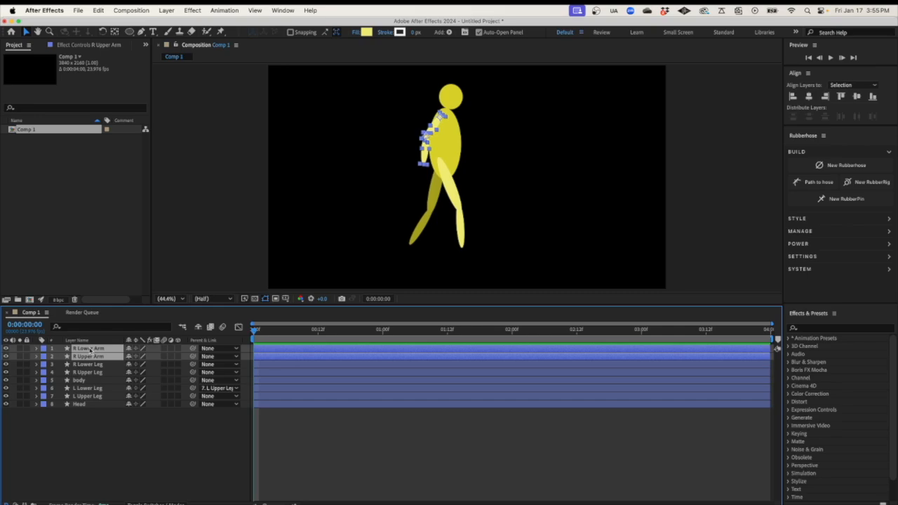
pyautogui.press('super+d')
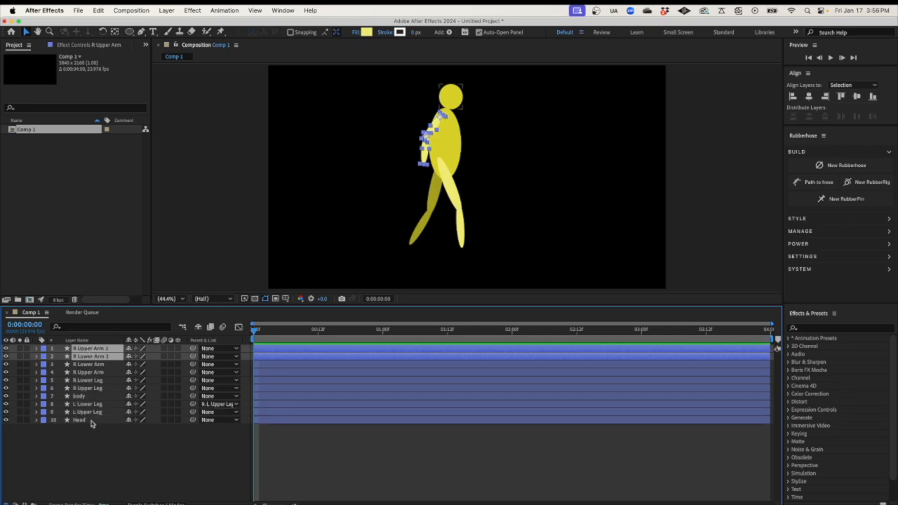
pyautogui.click(98, 446)
pyautogui.click(100, 358)
pyautogui.rightClick(101, 359)
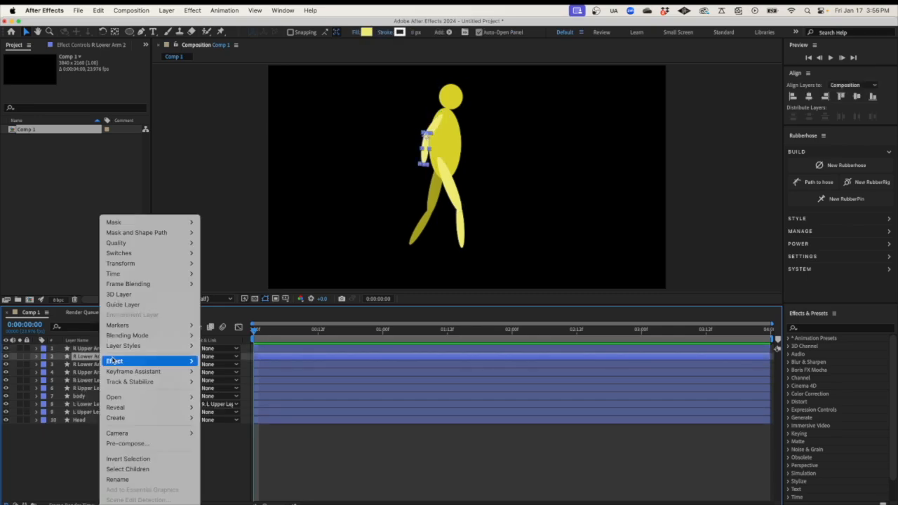
pyautogui.click(115, 480)
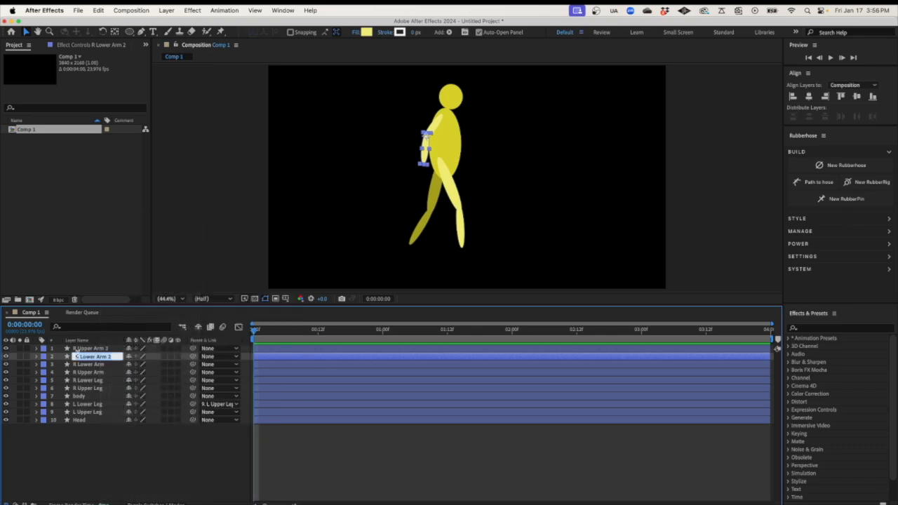
pyautogui.click(77, 357)
pyautogui.press('Return')
# Rename the R Upper Arm 2 copy to L Upper Arm
pyautogui.click(94, 349)
pyautogui.rightClick(94, 349)
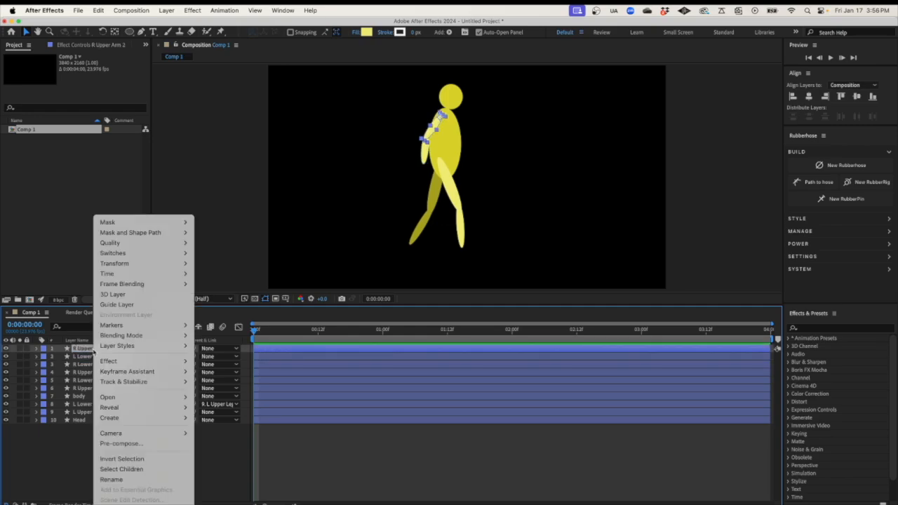
pyautogui.click(111, 480)
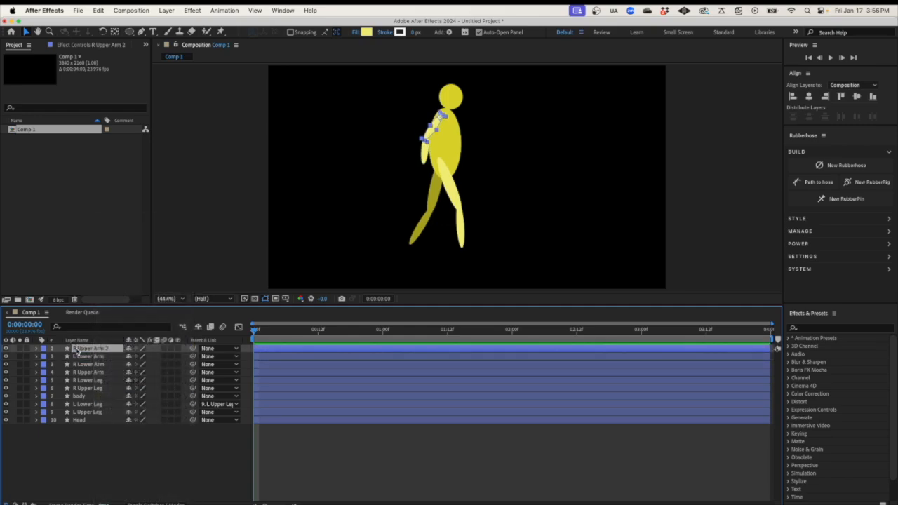
pyautogui.rightClick(88, 350)
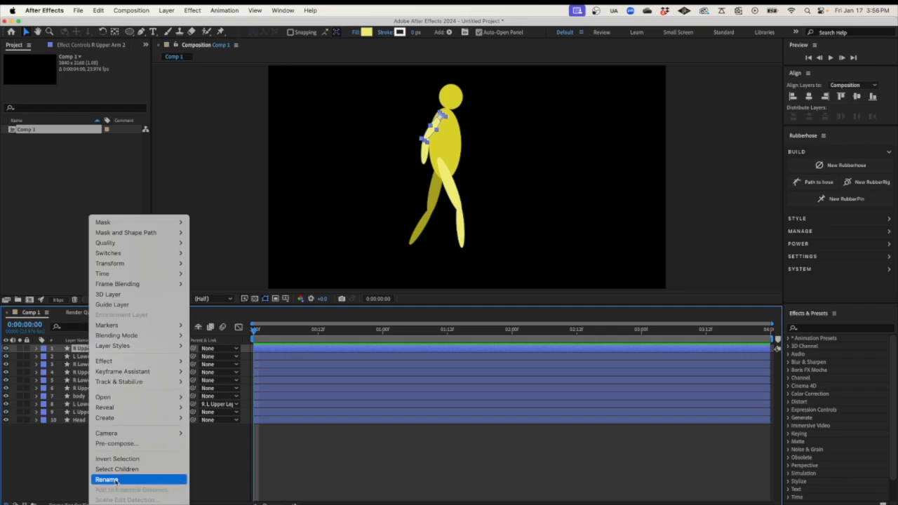
pyautogui.click(112, 480)
pyautogui.click(76, 349)
pyautogui.press('BackSpace')
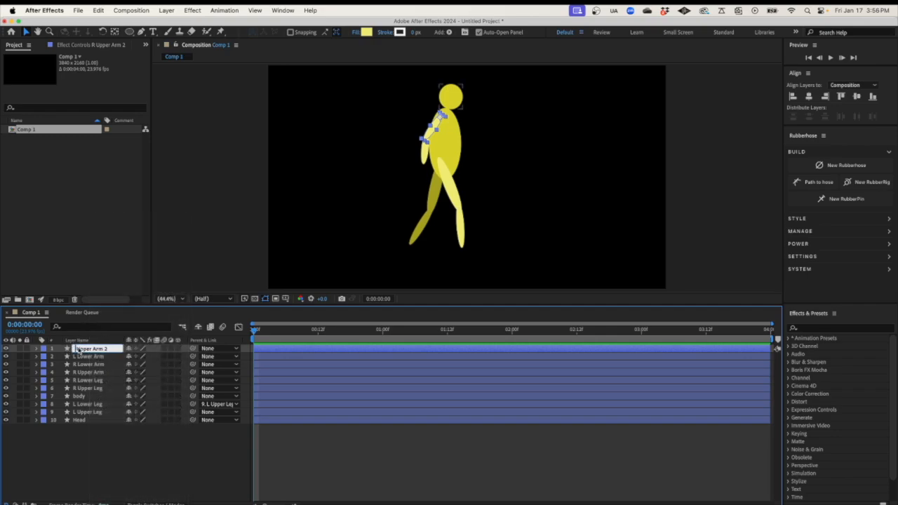
pyautogui.write('L')
pyautogui.press('Return')
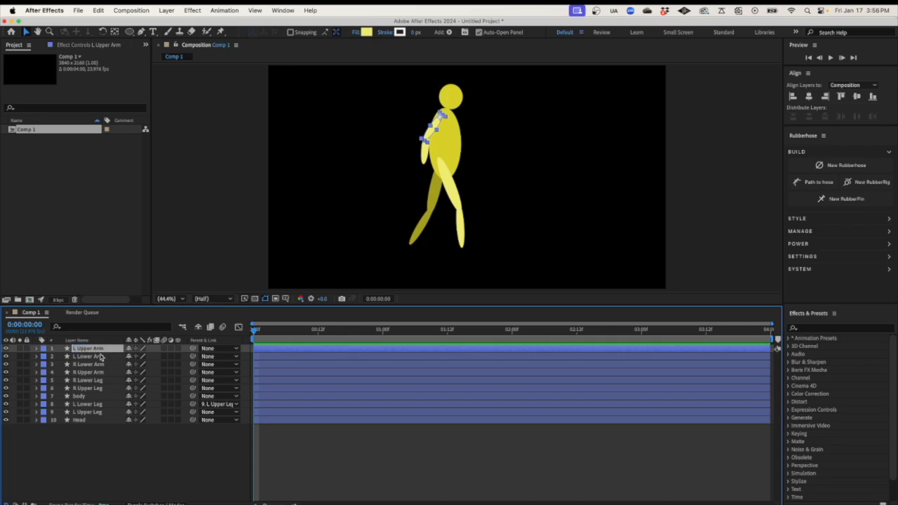
# Parent L Lower Arm to L Upper Arm
pyautogui.click(93, 356)
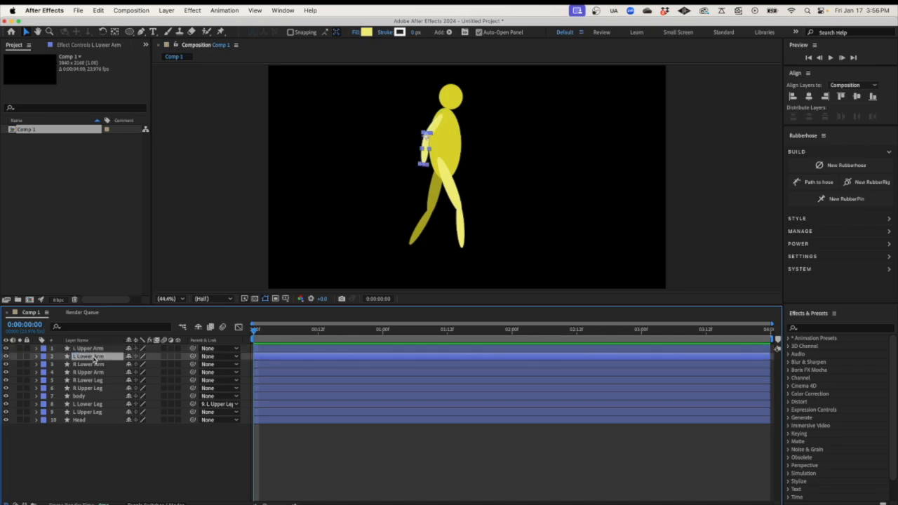
pyautogui.click(235, 357)
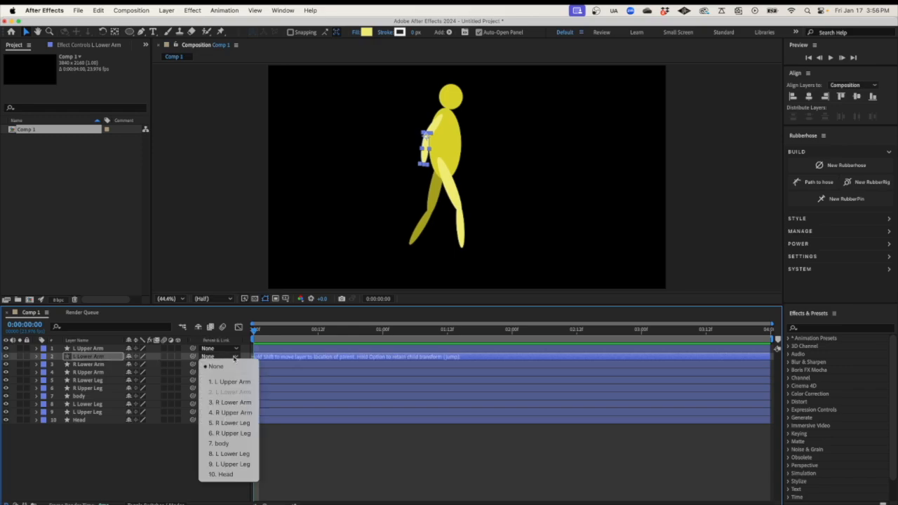
pyautogui.click(228, 382)
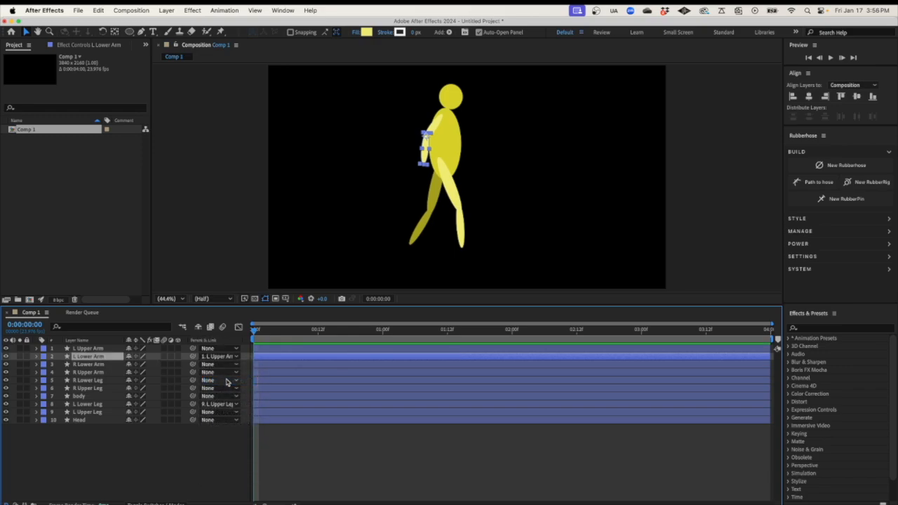
# Rotate L Upper Arm to about +13° and move both left arm layers below the body
pyautogui.click(36, 348)
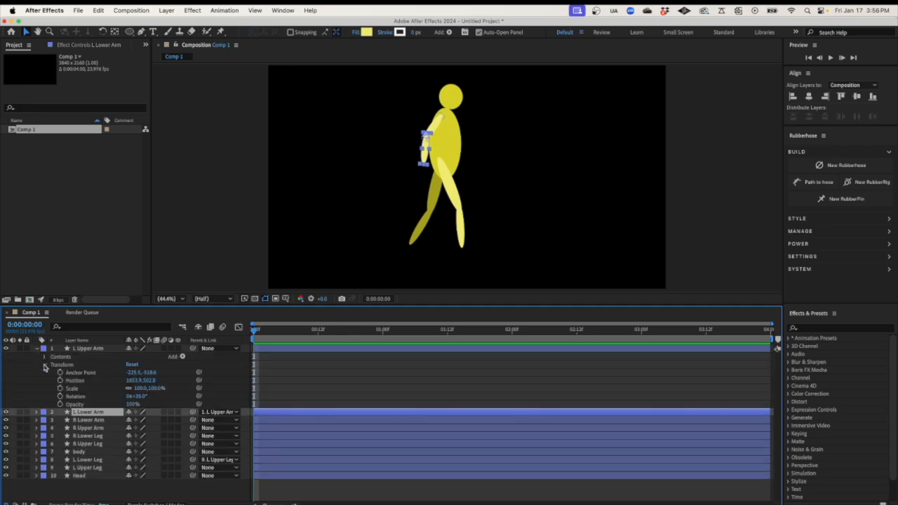
pyautogui.click(45, 365)
pyautogui.moveTo(140, 398); pyautogui.dragTo(109, 396)
pyautogui.click(36, 349)
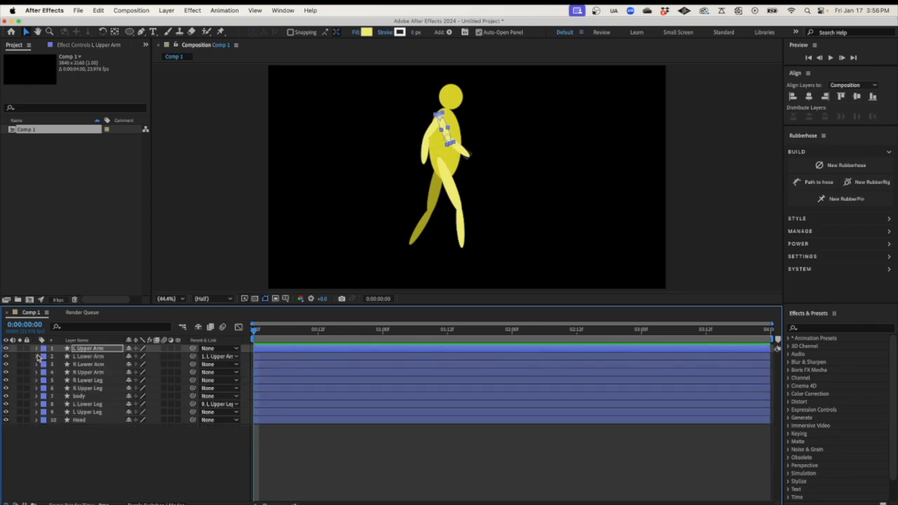
pyautogui.keyDown('shift'); pyautogui.click(88, 357); pyautogui.keyUp('shift')
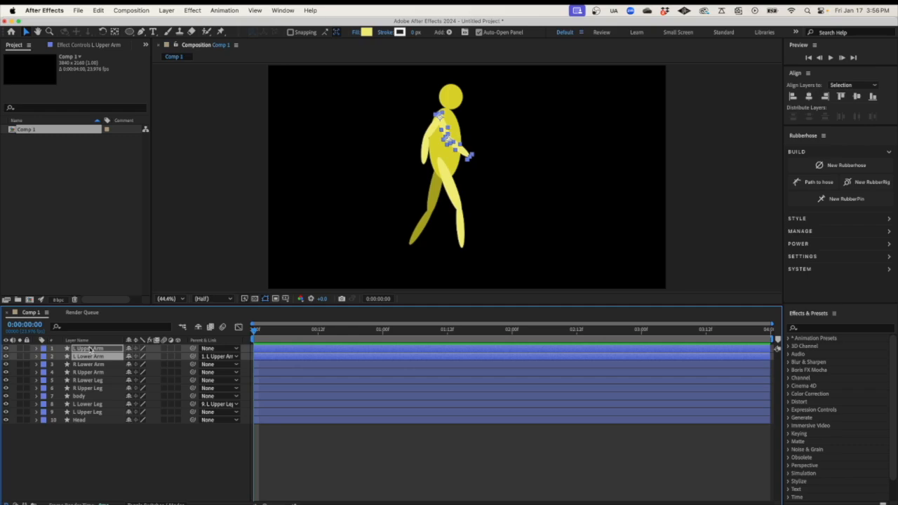
pyautogui.moveTo(89, 359); pyautogui.dragTo(89, 400)
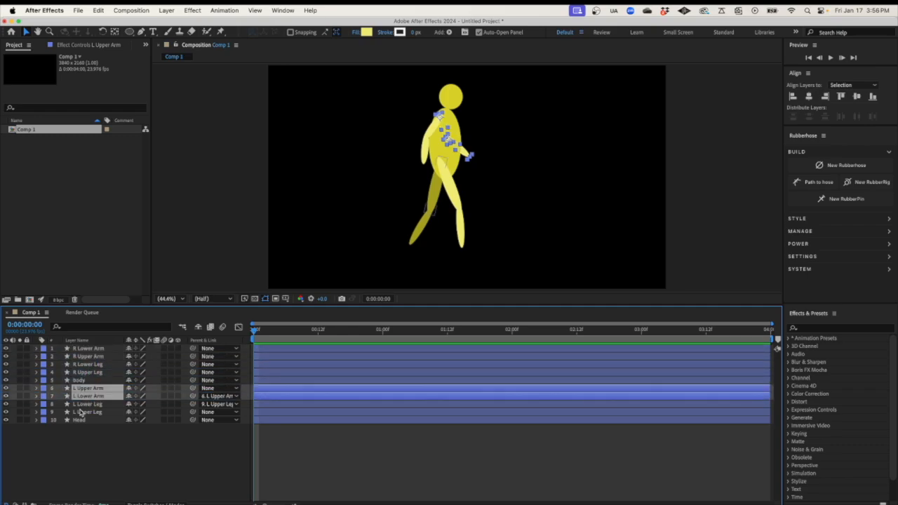
# Check the L Lower Leg's fill colour for reference without changing it
pyautogui.click(37, 405)
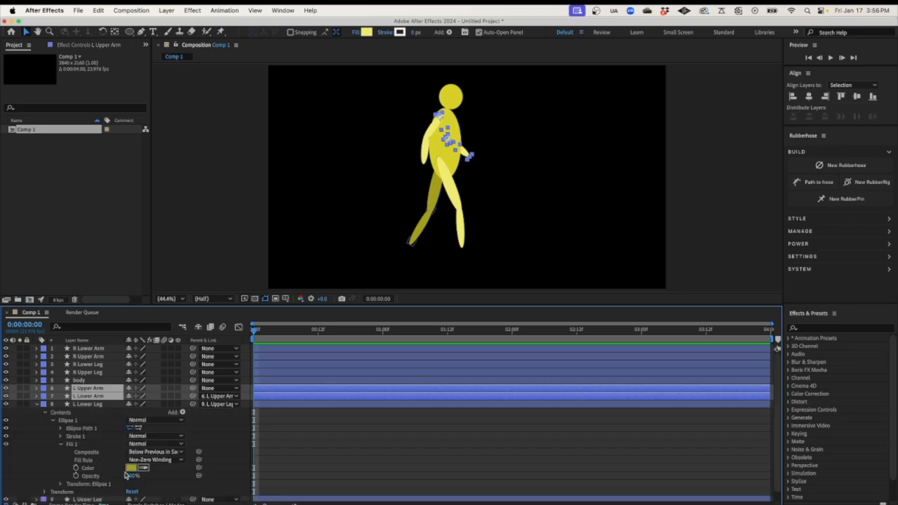
pyautogui.click(130, 468)
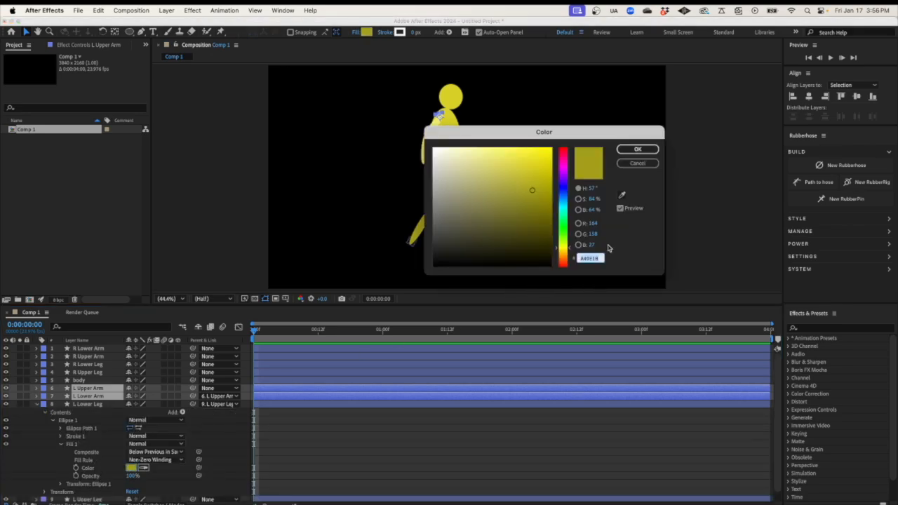
pyautogui.click(649, 164)
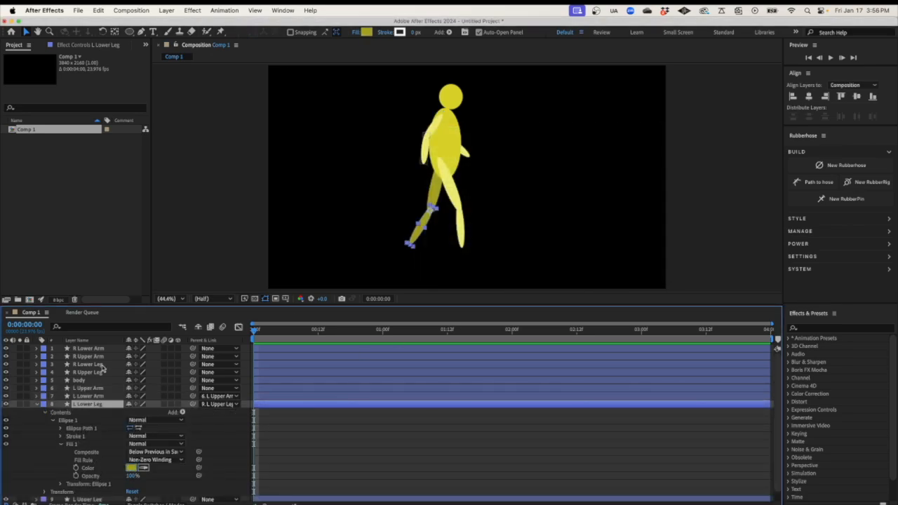
pyautogui.click(37, 405)
# Set L Lower Arm's fill to the darker yellow A49E1B
pyautogui.click(36, 396)
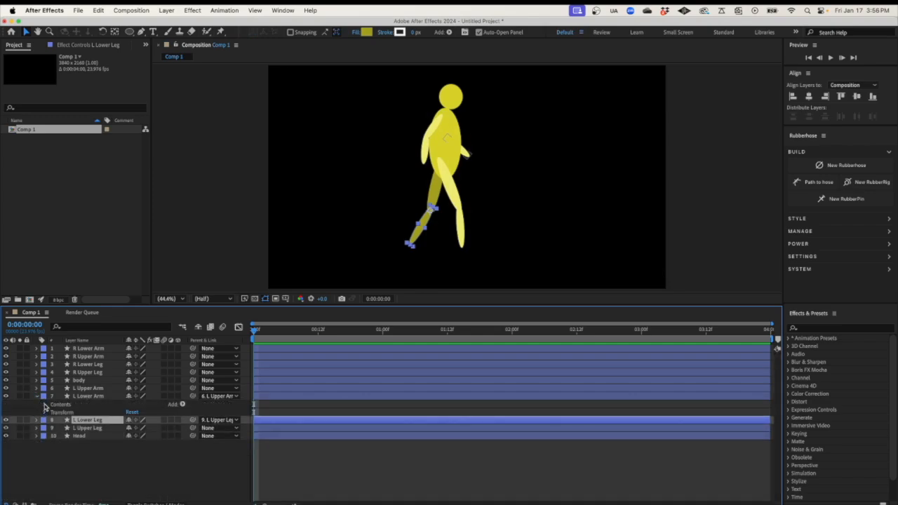
pyautogui.click(45, 405)
pyautogui.click(54, 412)
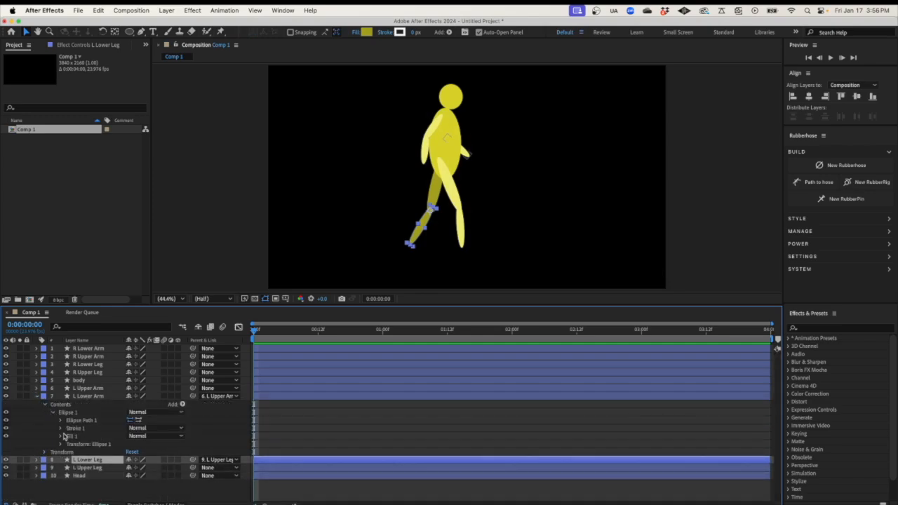
pyautogui.click(62, 435)
pyautogui.click(131, 461)
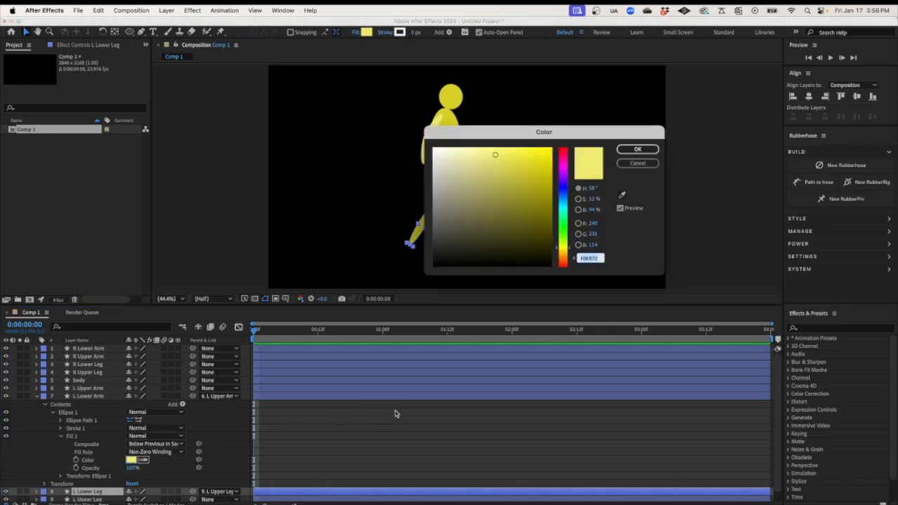
pyautogui.click(532, 190)
pyautogui.click(630, 152)
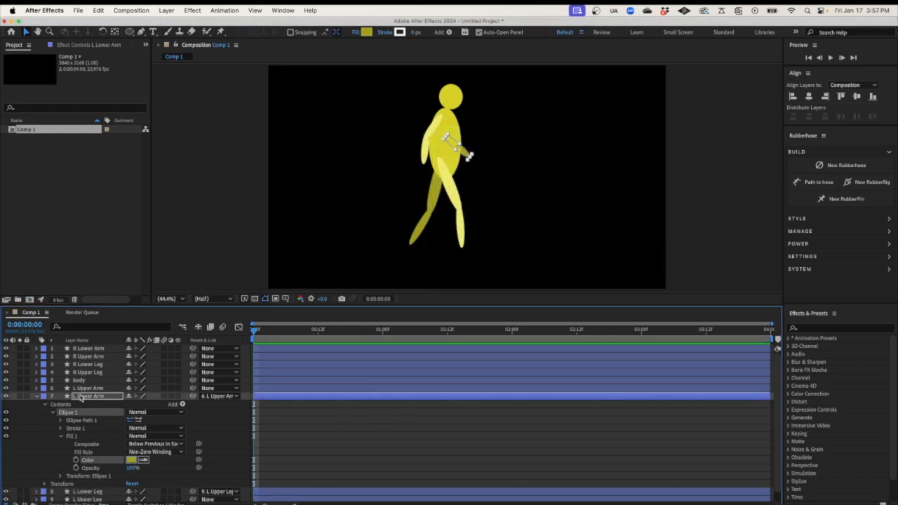
pyautogui.click(37, 397)
# Set L Upper Arm's fill to the same darker yellow A49E1B
pyautogui.click(37, 389)
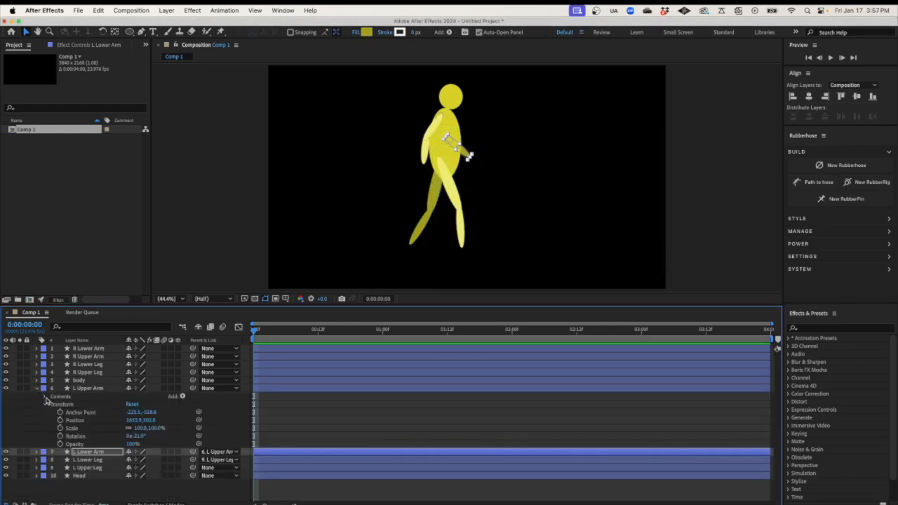
pyautogui.click(46, 397)
pyautogui.click(53, 405)
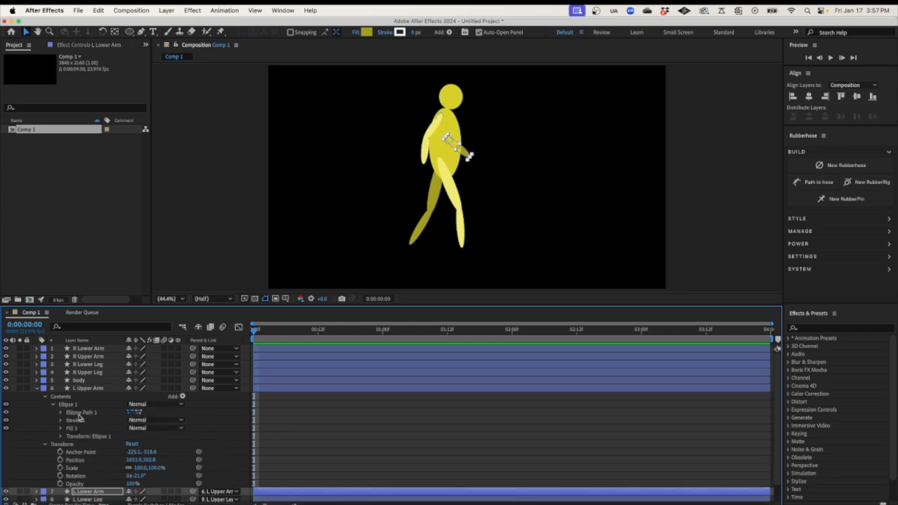
pyautogui.click(61, 429)
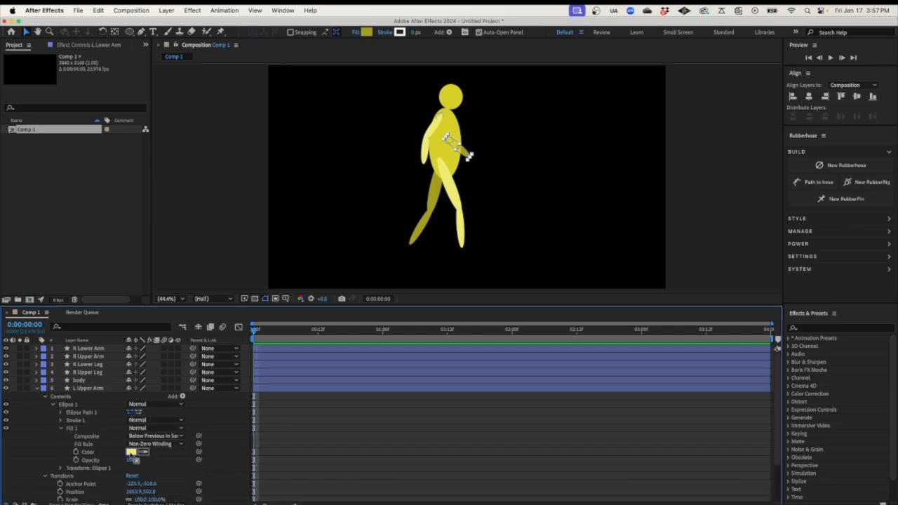
pyautogui.click(131, 452)
pyautogui.click(638, 150)
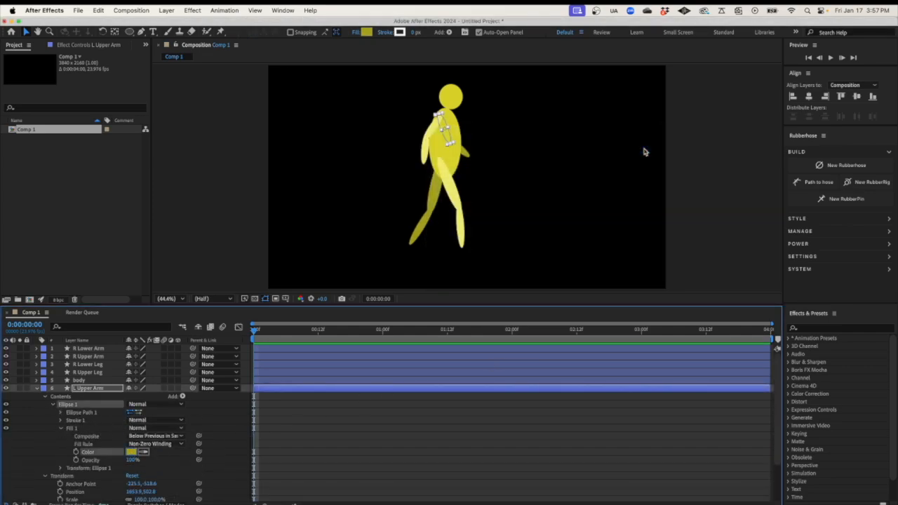
pyautogui.click(37, 389)
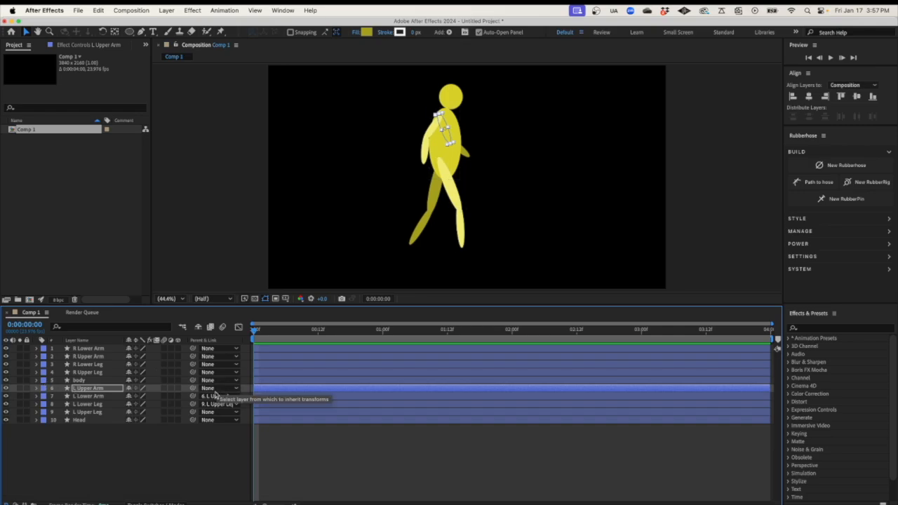
# Parent the Head, L Upper Leg and L Upper Arm layers to the body
pyautogui.click(215, 464)
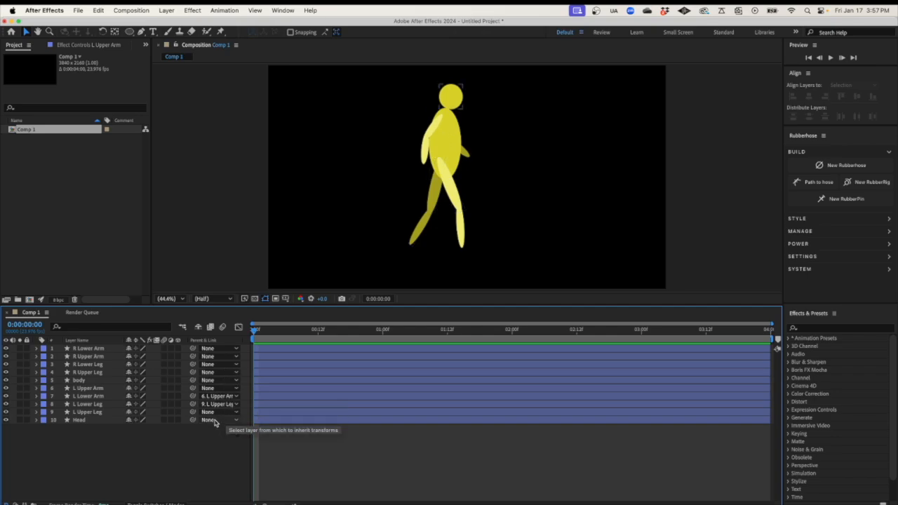
pyautogui.click(214, 420)
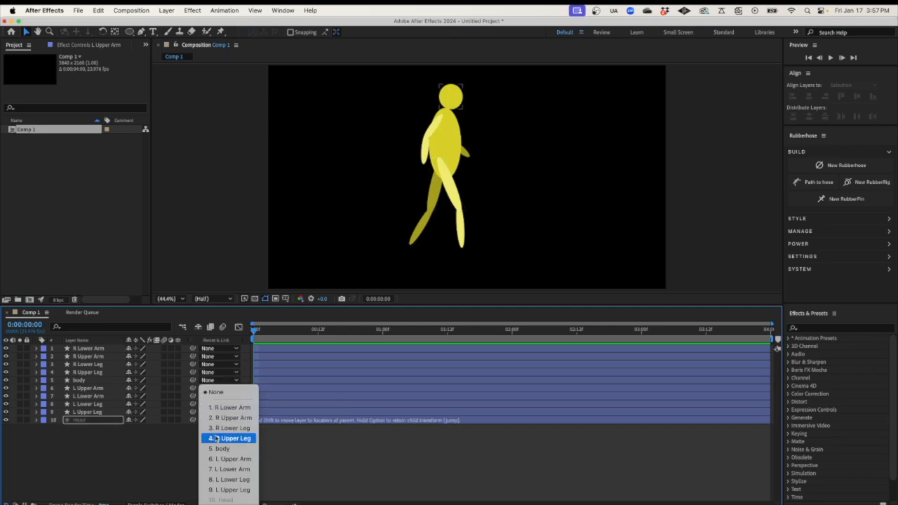
pyautogui.click(222, 449)
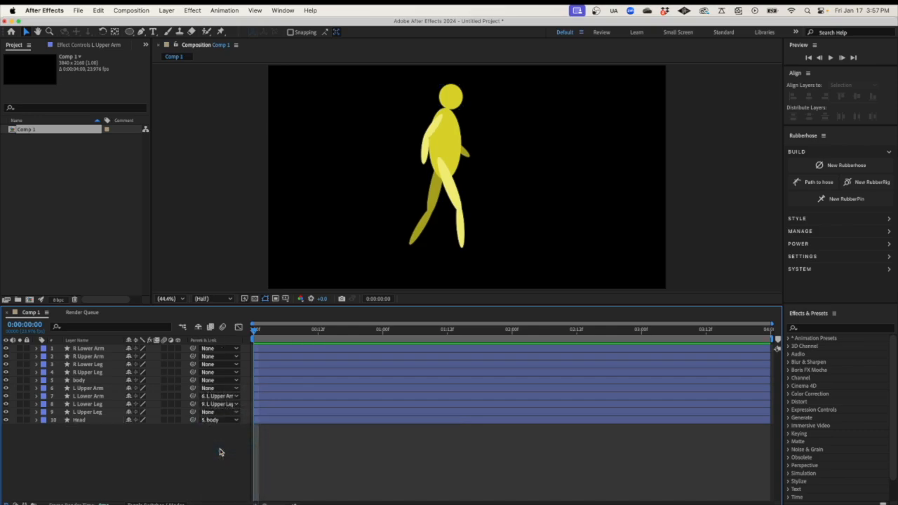
pyautogui.click(214, 412)
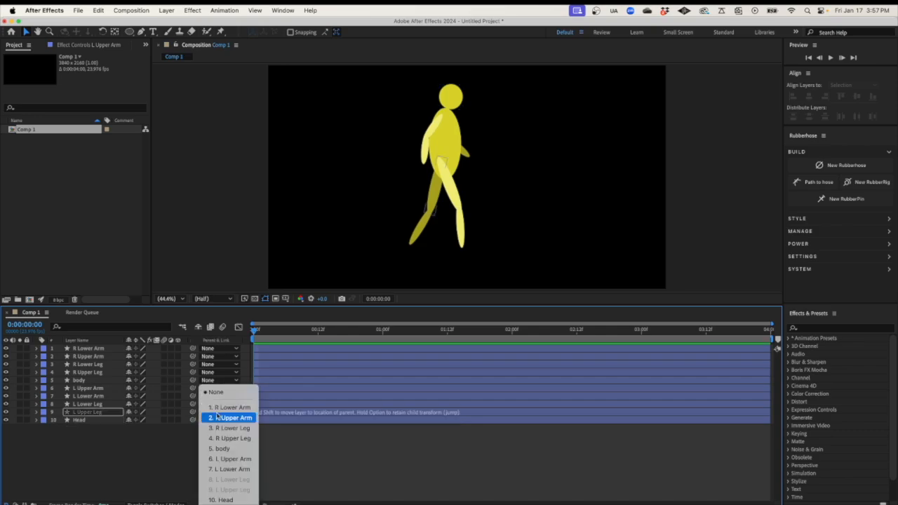
pyautogui.click(222, 449)
pyautogui.click(83, 390)
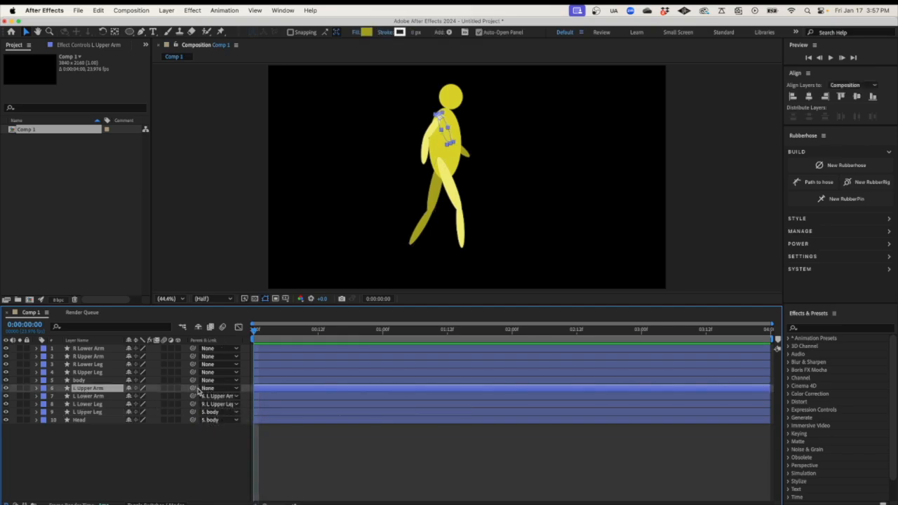
pyautogui.click(214, 388)
pyautogui.click(222, 449)
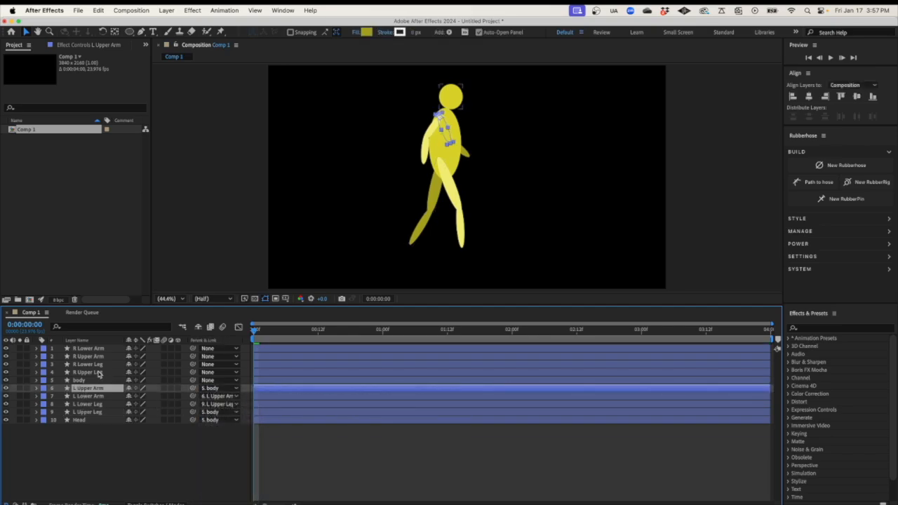
# Parent the R Upper Leg and R Upper Arm layers to the body
pyautogui.click(93, 372)
pyautogui.click(211, 373)
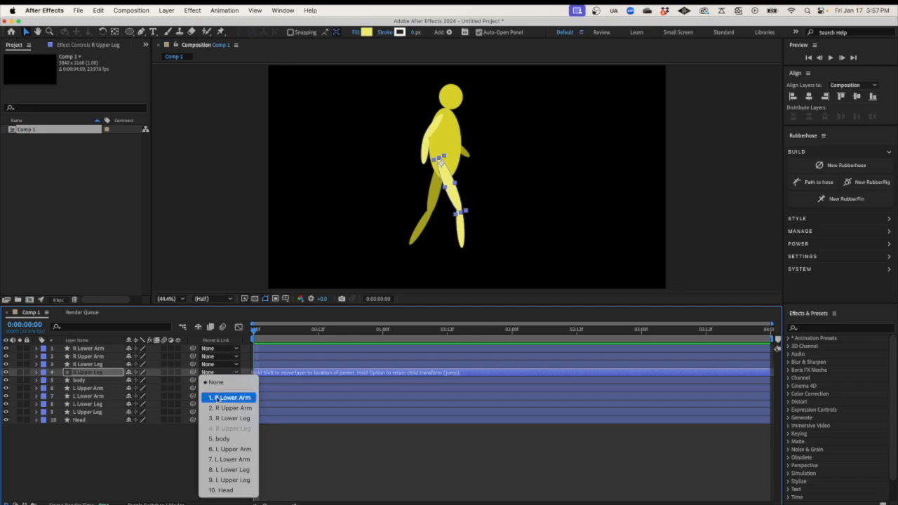
pyautogui.click(222, 439)
pyautogui.click(85, 356)
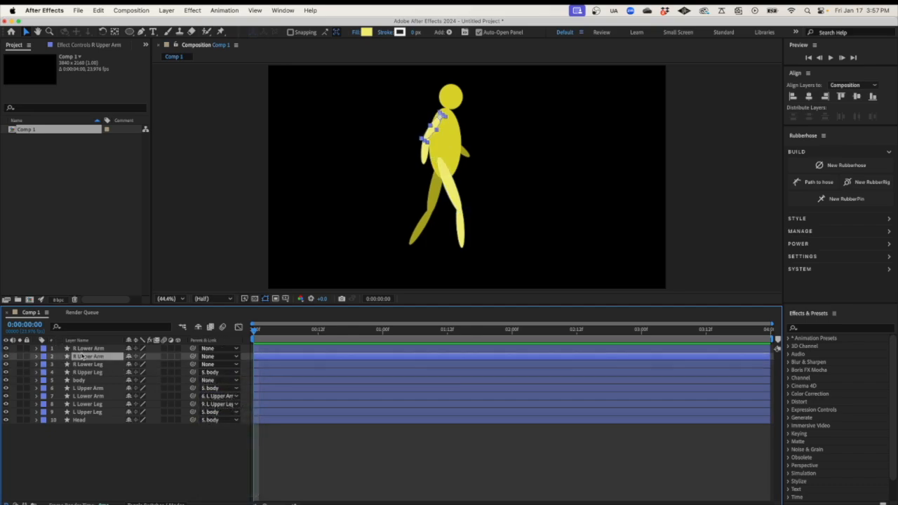
pyautogui.click(210, 356)
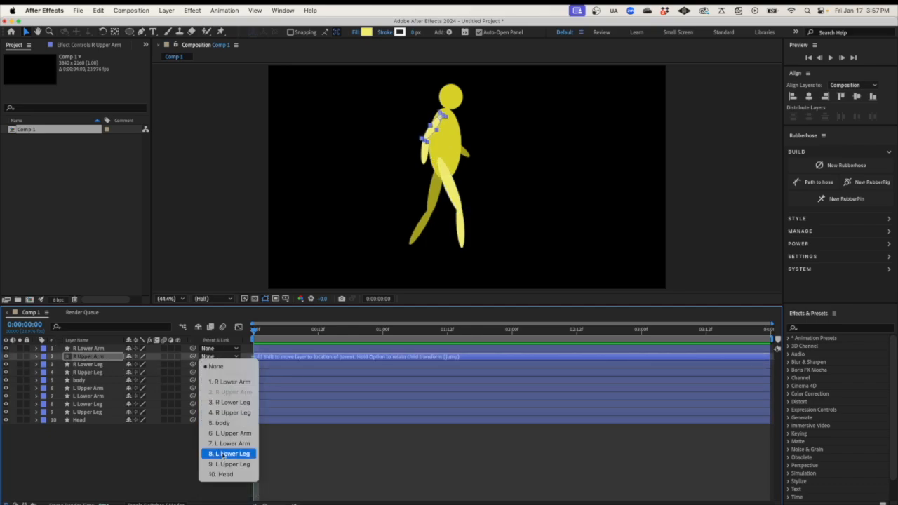
pyautogui.click(222, 424)
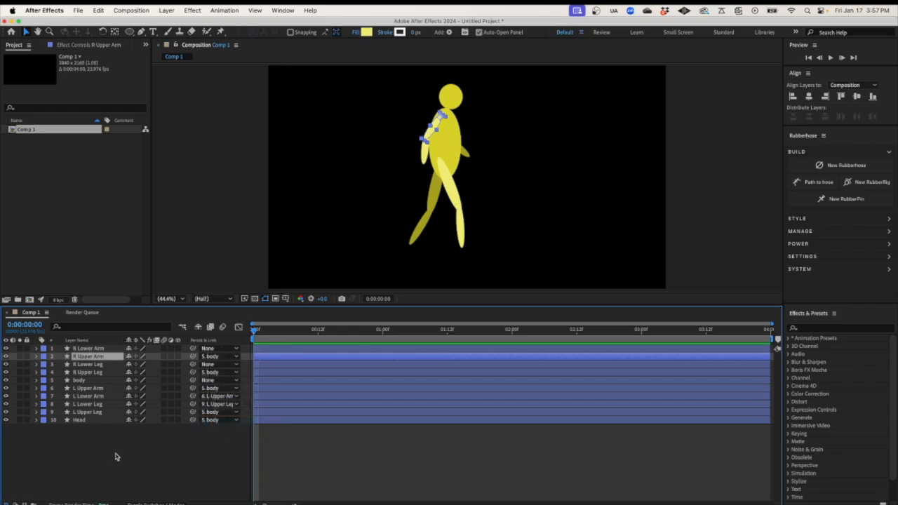
# Parent R Lower Arm to R Upper Arm and R Lower Leg to R Upper Leg
pyautogui.click(91, 348)
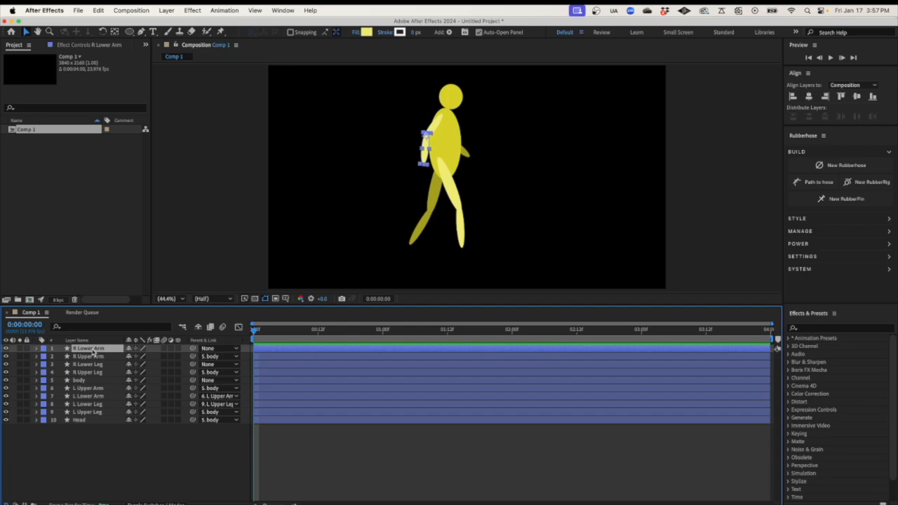
pyautogui.click(210, 349)
pyautogui.click(225, 384)
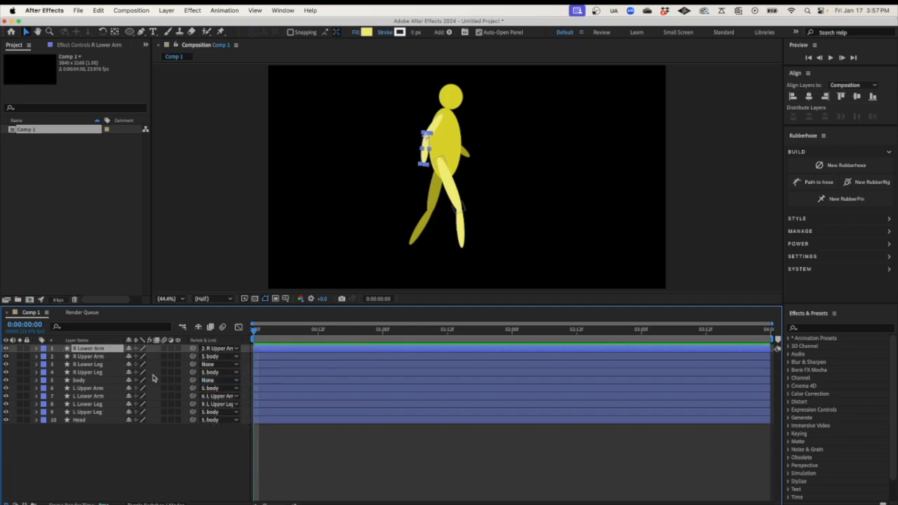
pyautogui.click(90, 364)
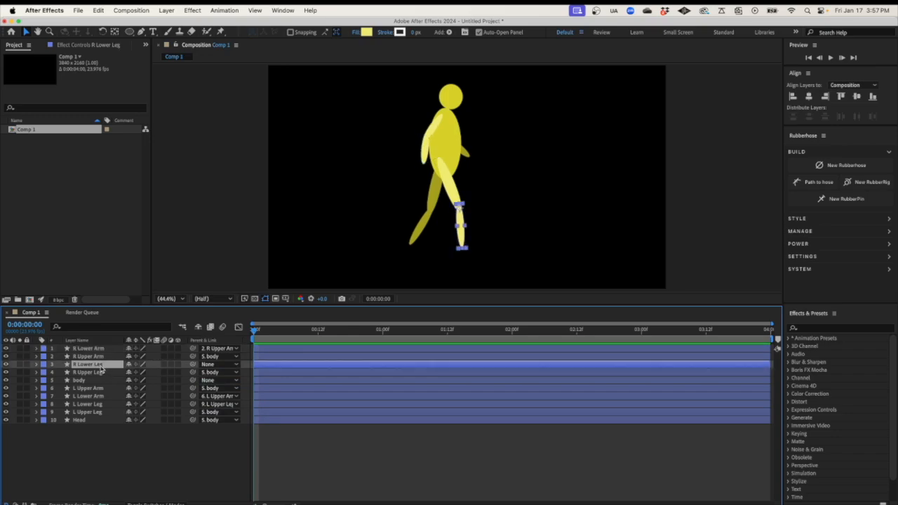
pyautogui.click(219, 365)
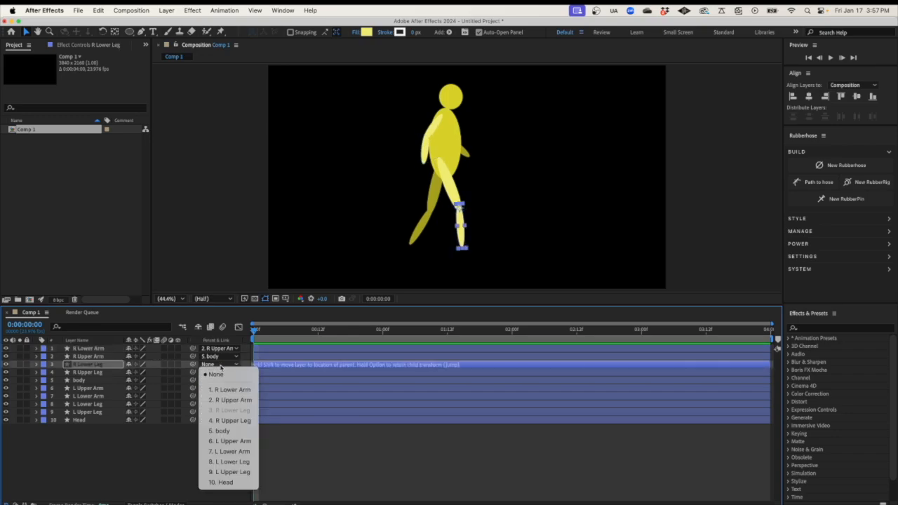
pyautogui.click(228, 420)
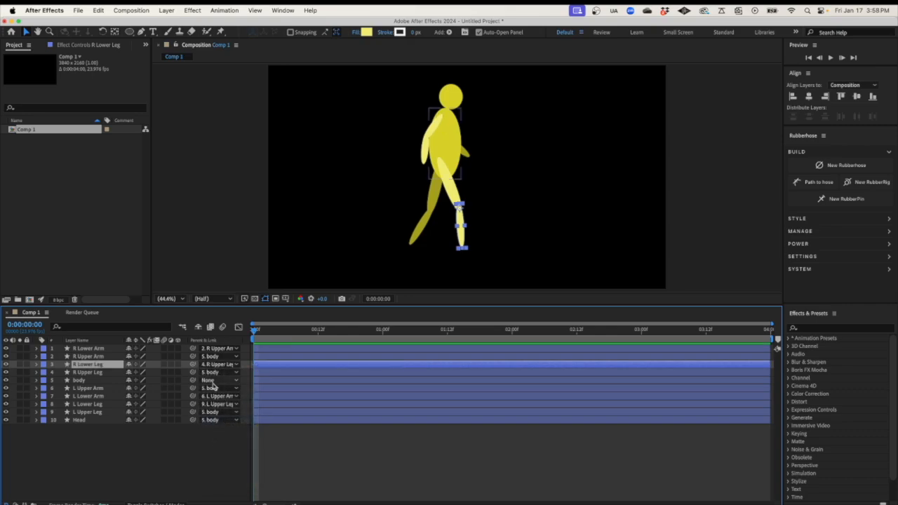
pyautogui.click(102, 382)
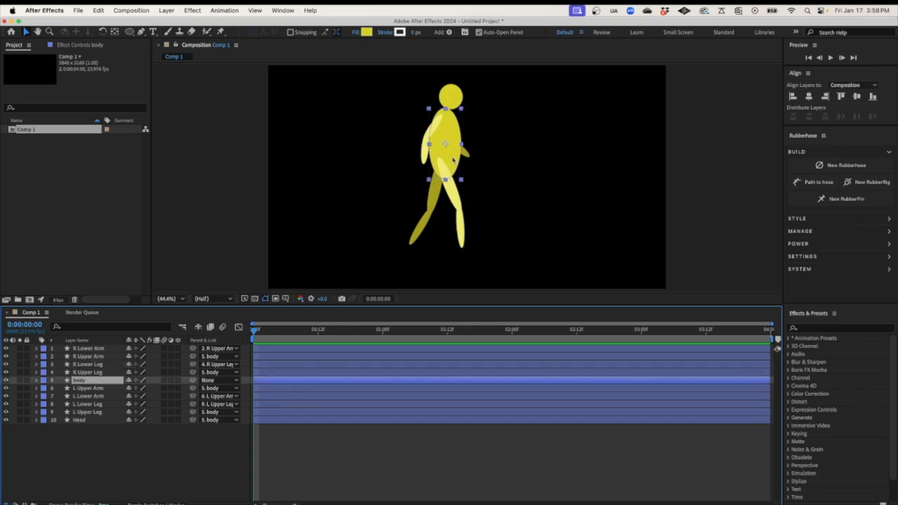
# Nudge the body layer slightly upward so the whole parented figure shifts, then select R Upper Leg
pyautogui.moveTo(454, 161)
pyautogui.mouseDown()
pyautogui.moveTo(455, 172)
pyautogui.moveTo(453, 154)
pyautogui.mouseUp()
pyautogui.press('Return')
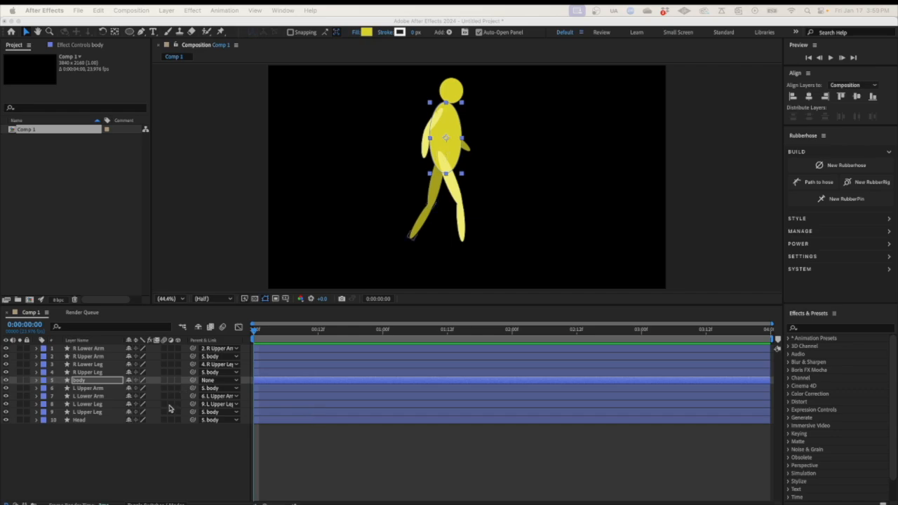
pyautogui.click(82, 373)
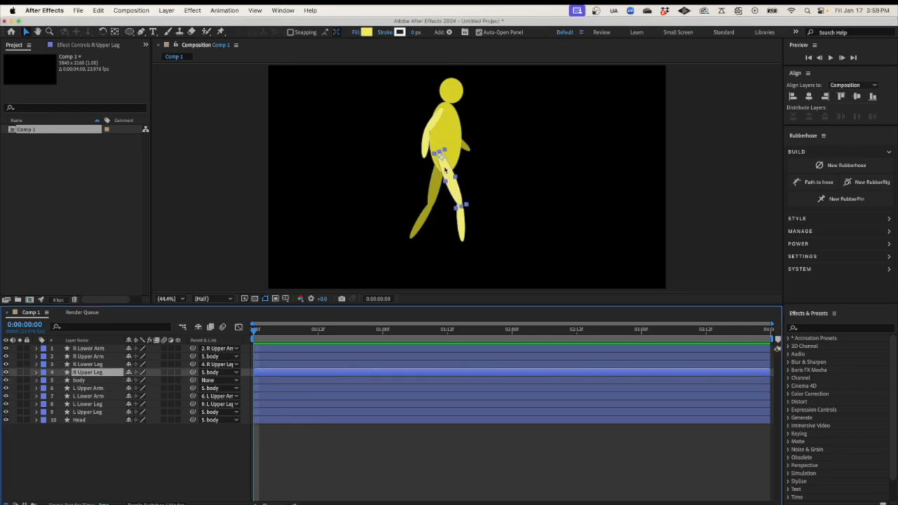
# Set starting Rotation keyframes at 0:00 on R Upper Leg and L Upper Leg
pyautogui.click(36, 372)
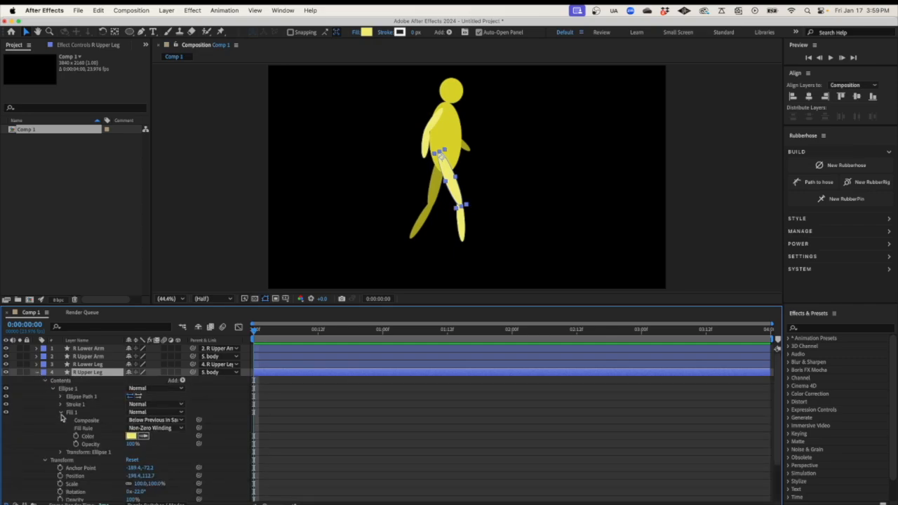
pyautogui.click(61, 453)
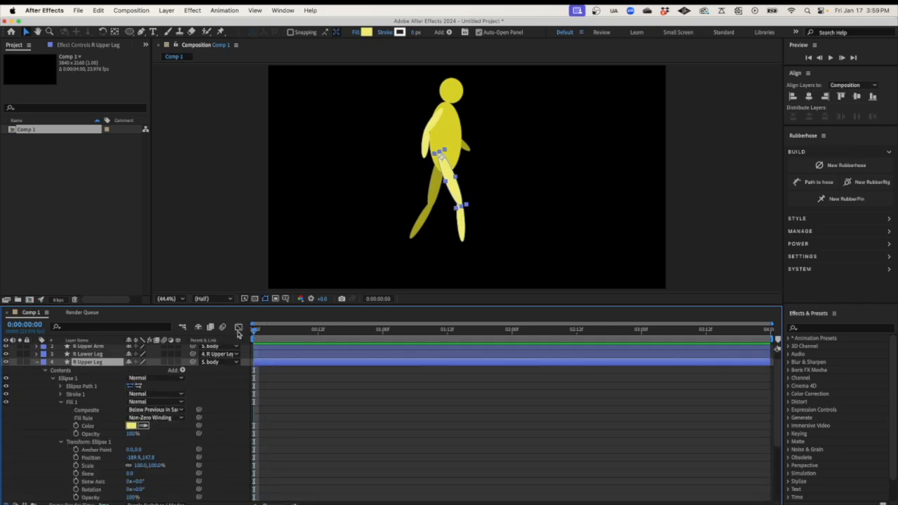
pyautogui.click(44, 372)
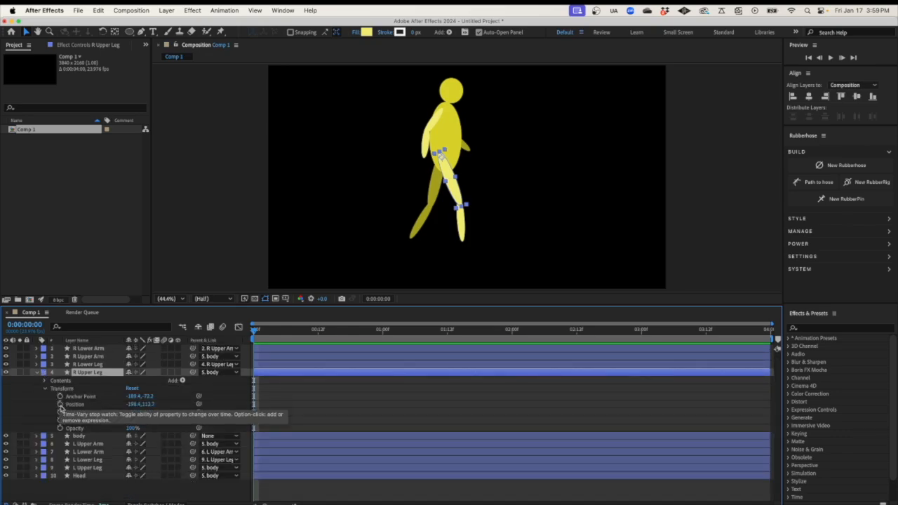
pyautogui.click(59, 420)
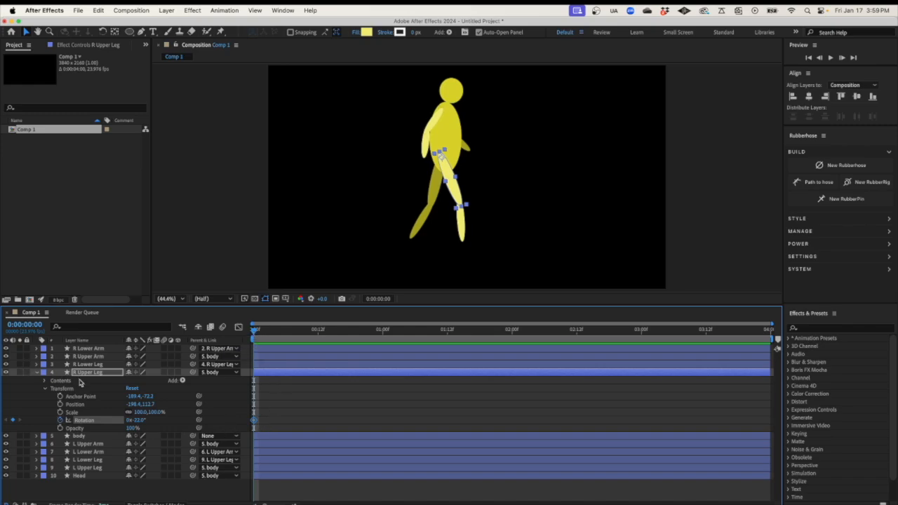
pyautogui.click(82, 468)
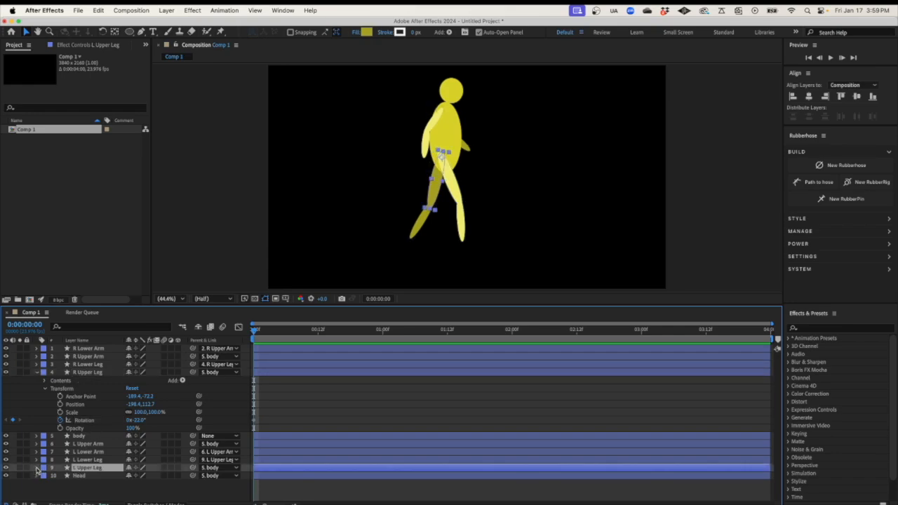
pyautogui.click(37, 468)
pyautogui.click(45, 476)
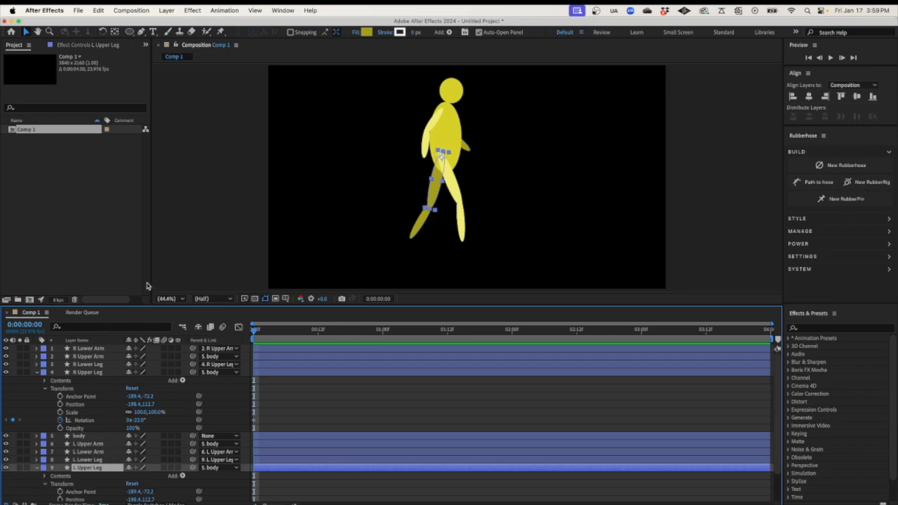
pyautogui.moveTo(166, 309); pyautogui.dragTo(166, 254)
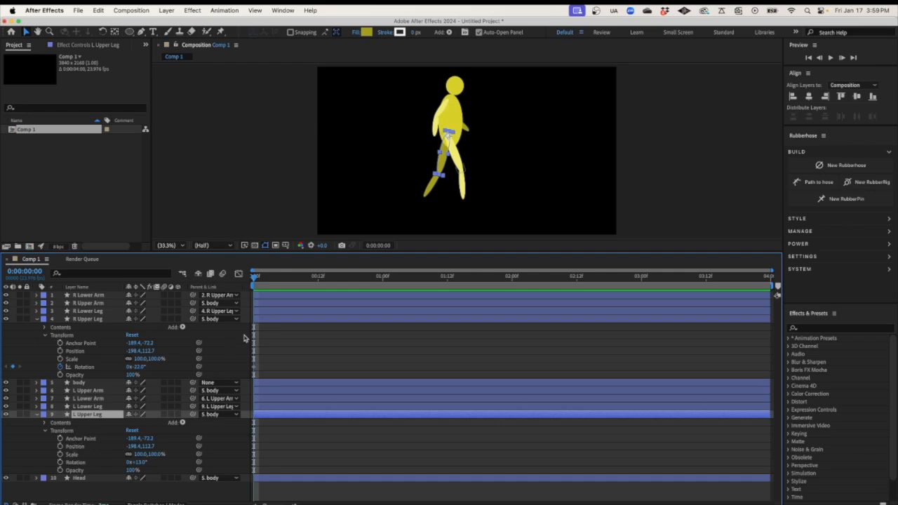
pyautogui.click(60, 462)
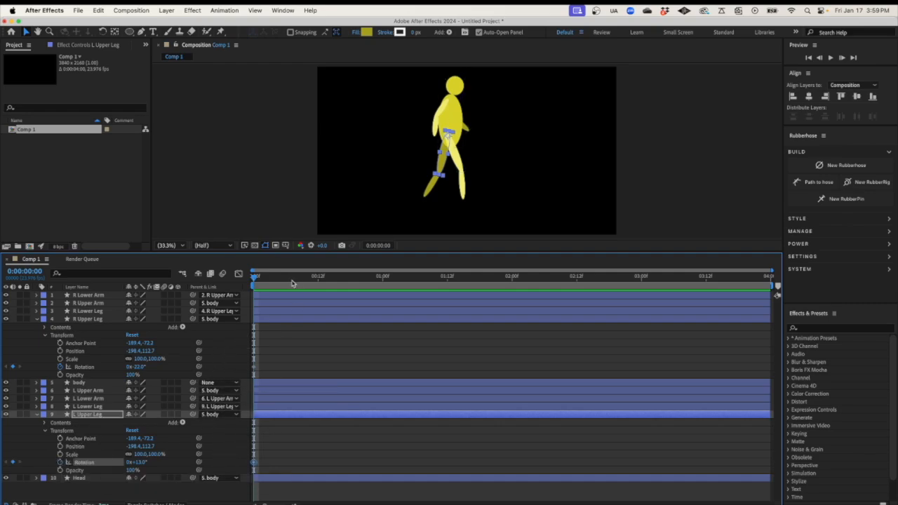
# At 0:12, swing the right upper leg forward and the left upper leg back, then preview
pyautogui.moveTo(254, 279); pyautogui.dragTo(318, 279)
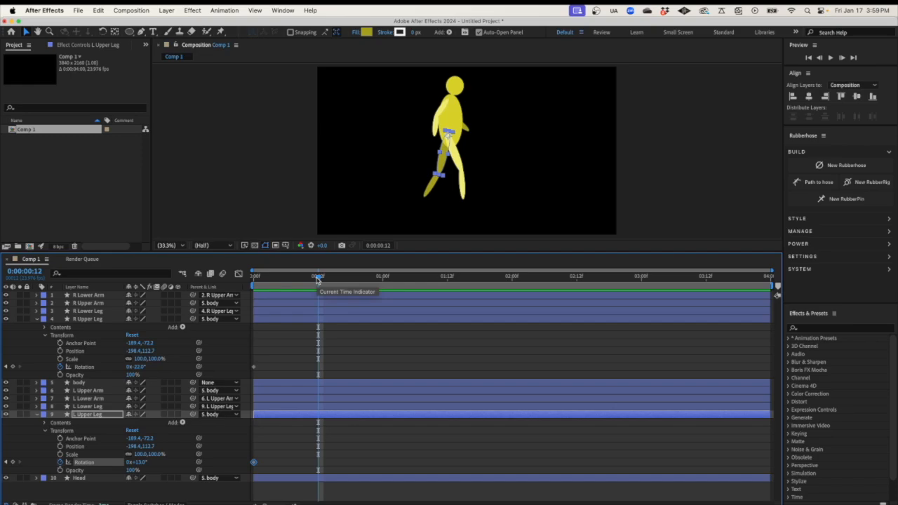
pyautogui.click(89, 320)
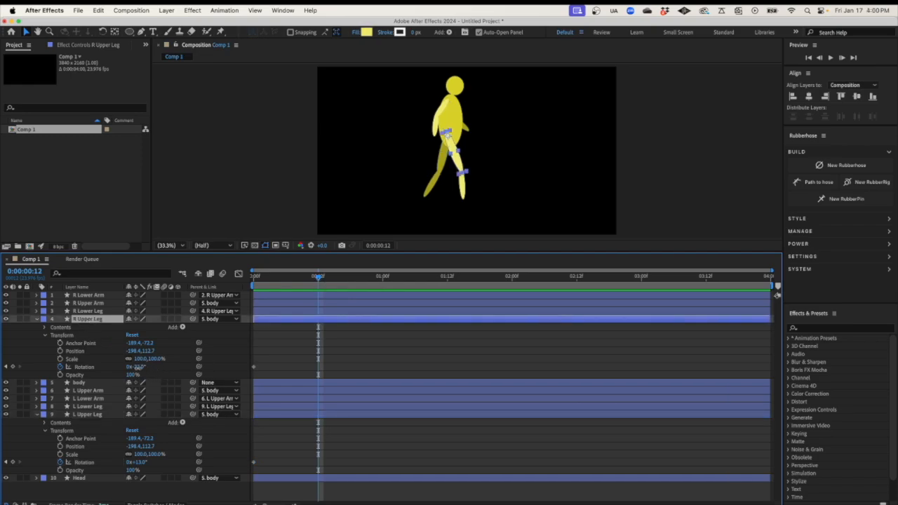
pyautogui.moveTo(136, 368); pyautogui.dragTo(155, 370)
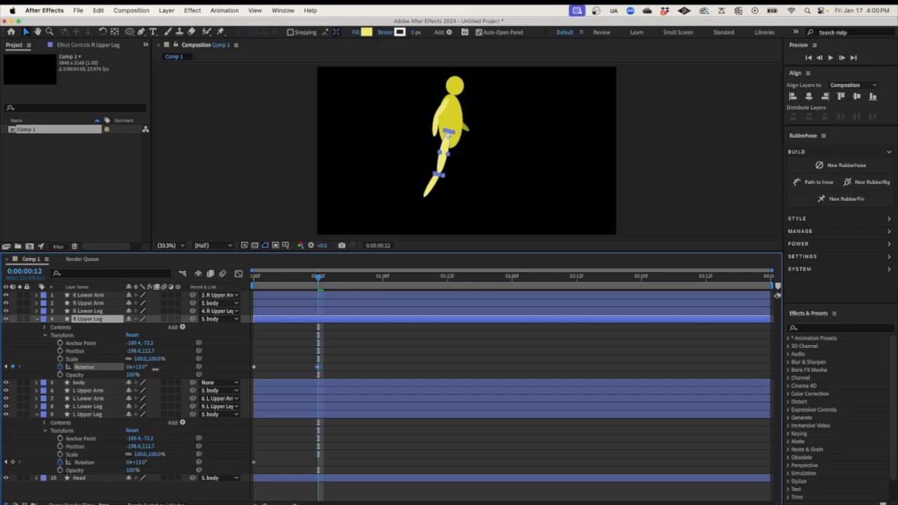
pyautogui.click(100, 416)
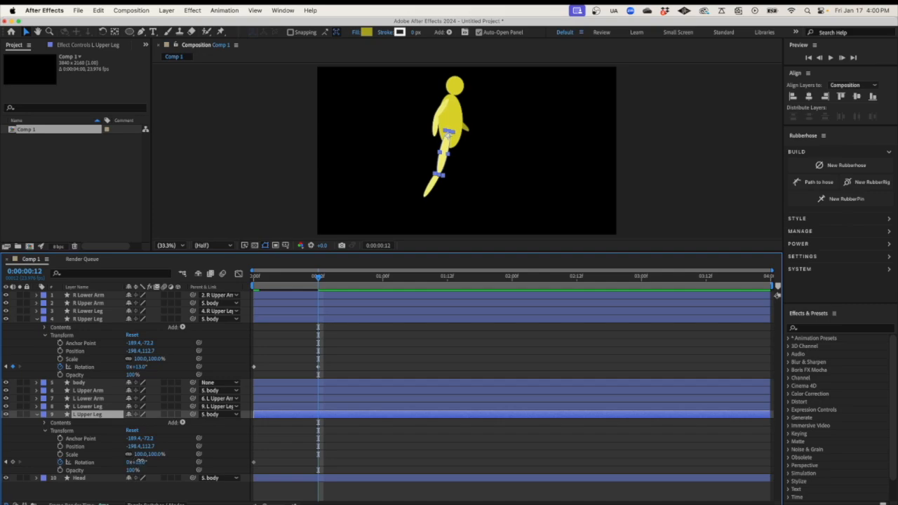
pyautogui.moveTo(138, 463); pyautogui.dragTo(119, 458)
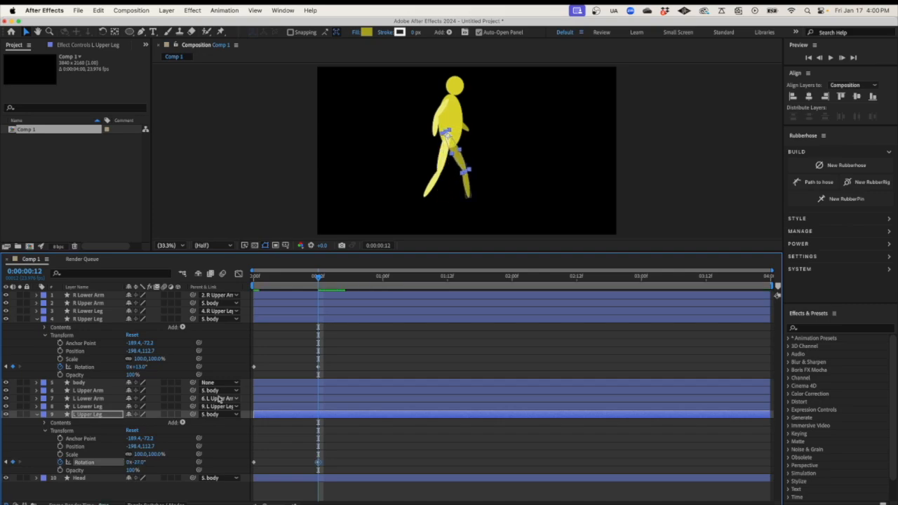
pyautogui.moveTo(320, 280); pyautogui.dragTo(253, 281)
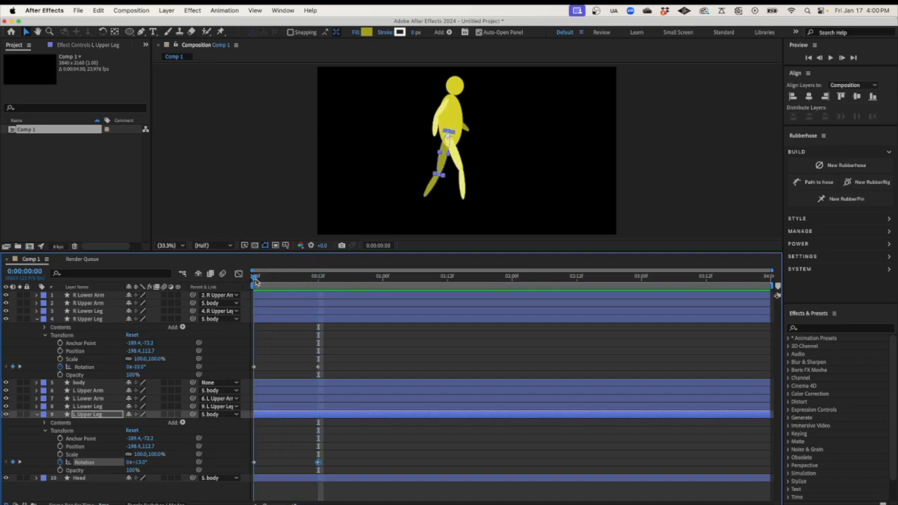
pyautogui.press('space')
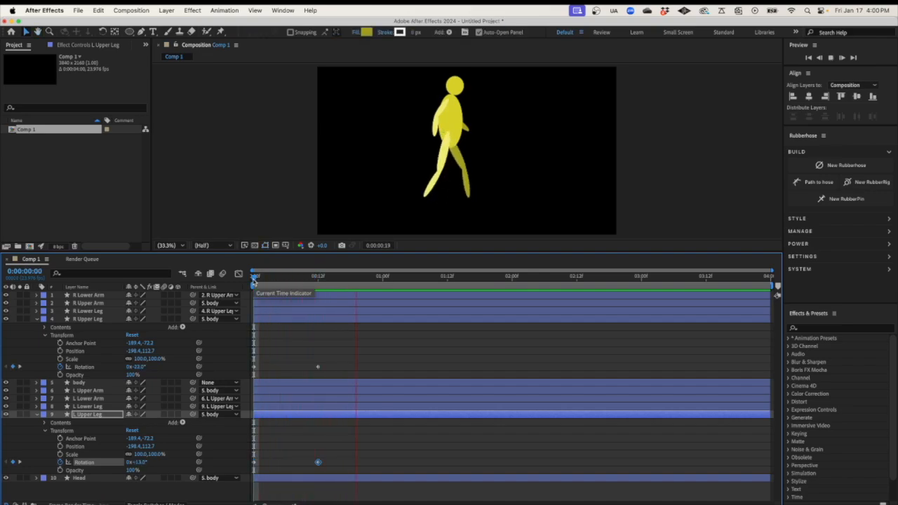
pyautogui.press('space')
# Paste both legs' starting rotation keyframes at 1:00 so they return to the start pose
pyautogui.click(254, 367)
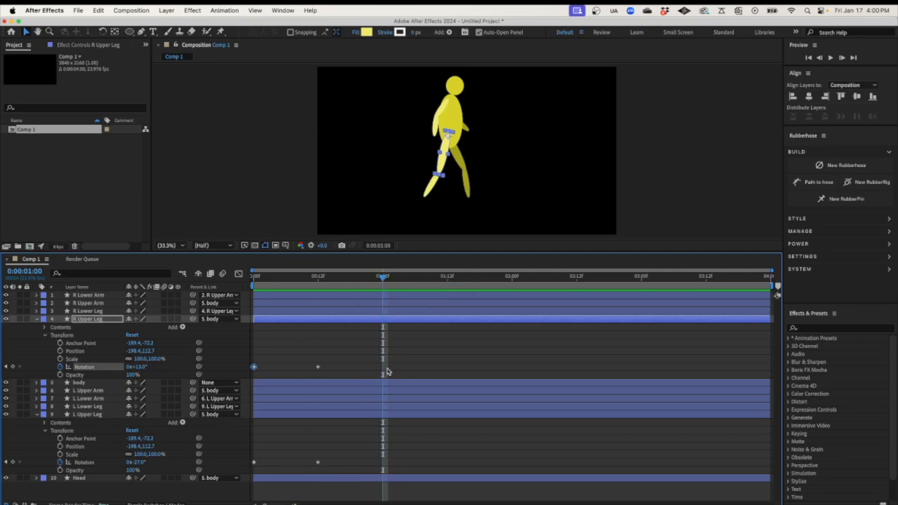
pyautogui.hotkey('ctrl', 'v')
pyautogui.click(254, 462)
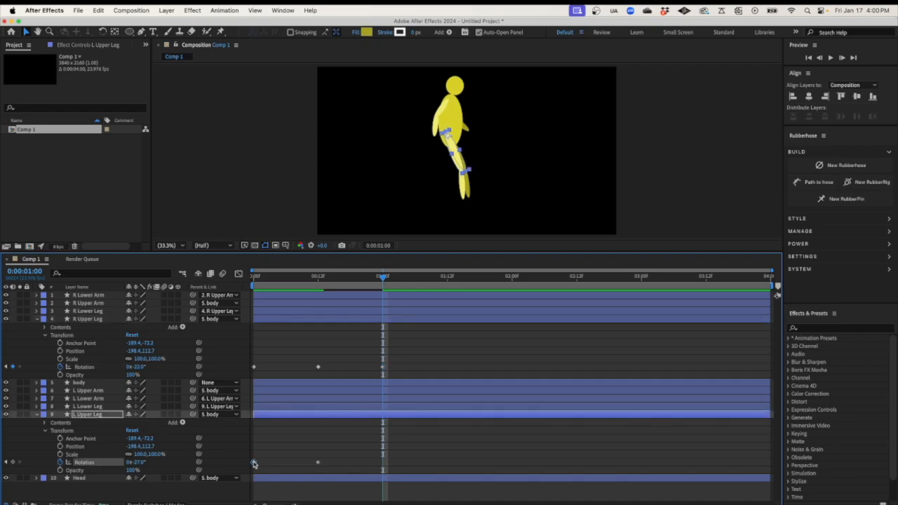
pyautogui.press('super+v')
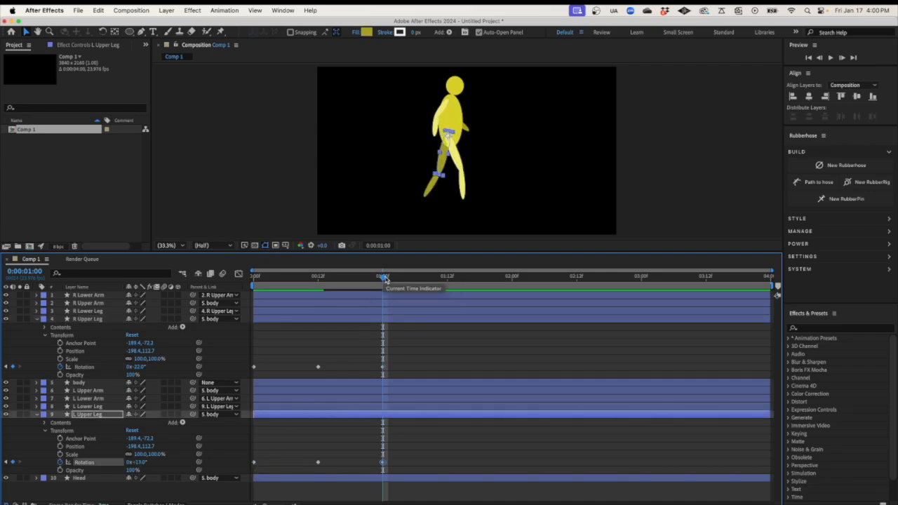
pyautogui.moveTo(384, 279); pyautogui.dragTo(240, 291)
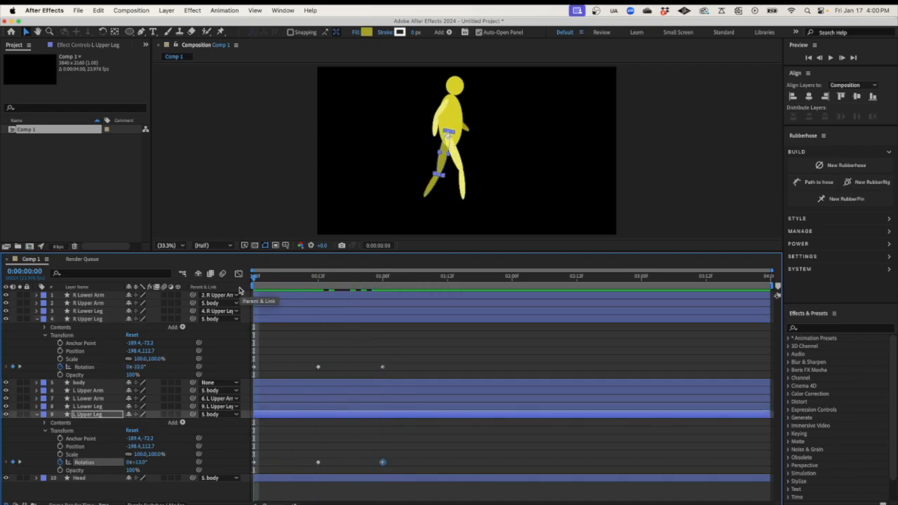
# Paste the 0:12 leg poses at 1:12 and repeat the whole leg cycle from 2:00
pyautogui.press('space')
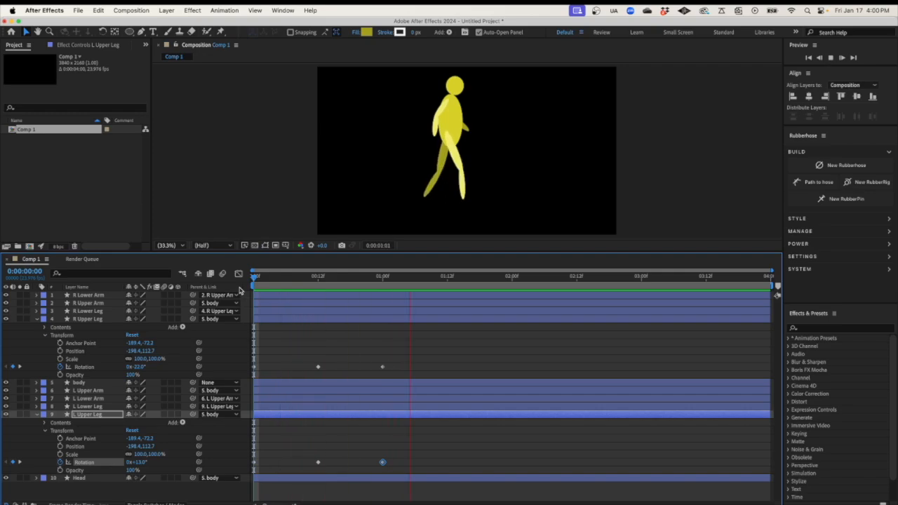
pyautogui.press('space')
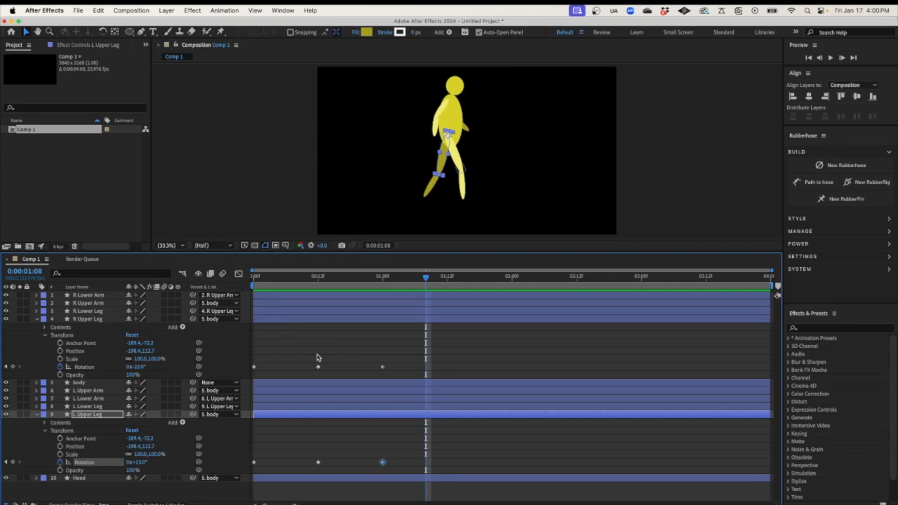
pyautogui.moveTo(314, 356); pyautogui.dragTo(331, 485)
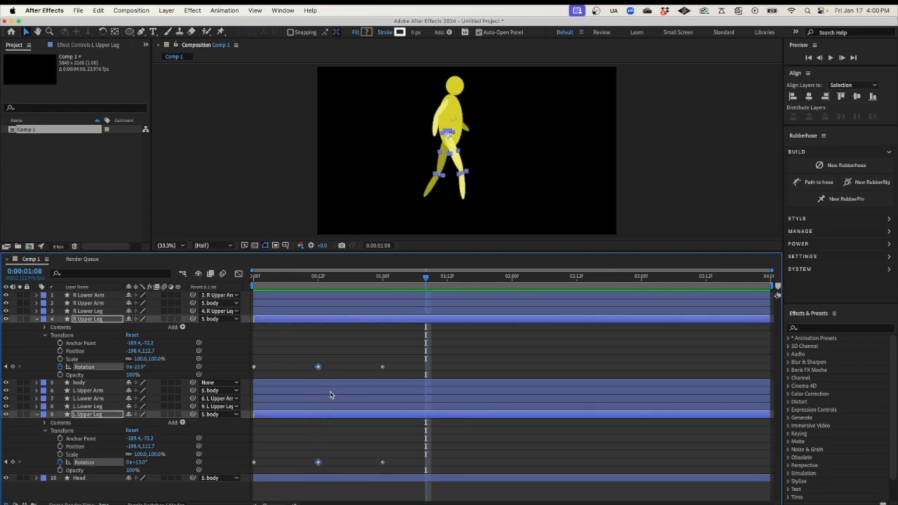
pyautogui.moveTo(426, 279); pyautogui.dragTo(447, 281)
pyautogui.press('super+v')
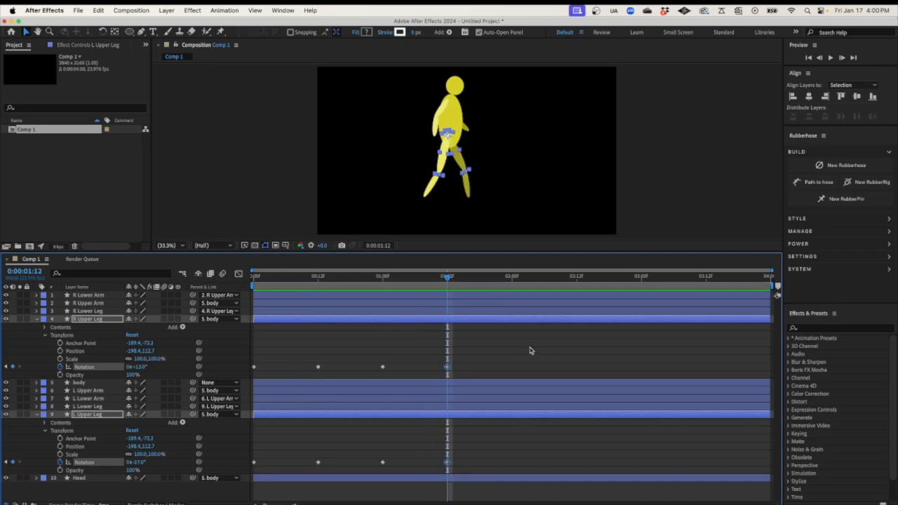
pyautogui.moveTo(492, 343); pyautogui.dragTo(253, 480)
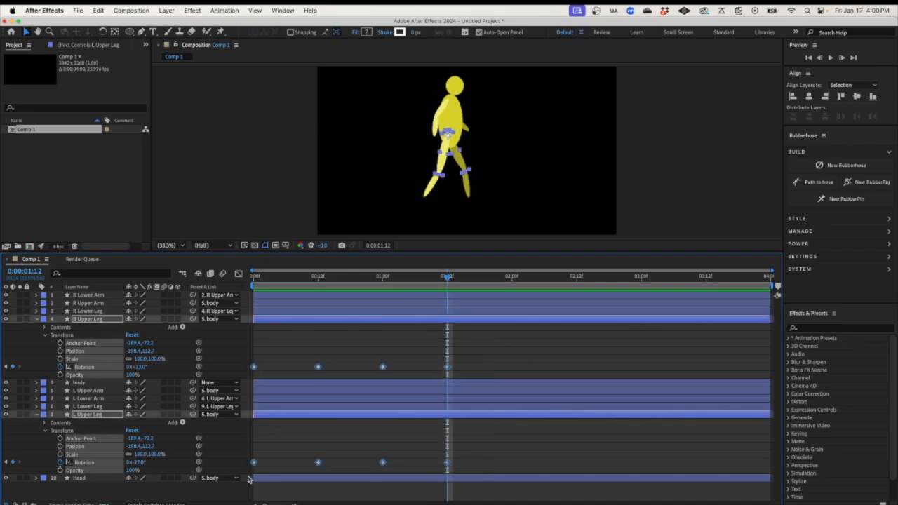
pyautogui.click(513, 282)
pyautogui.press('super+v')
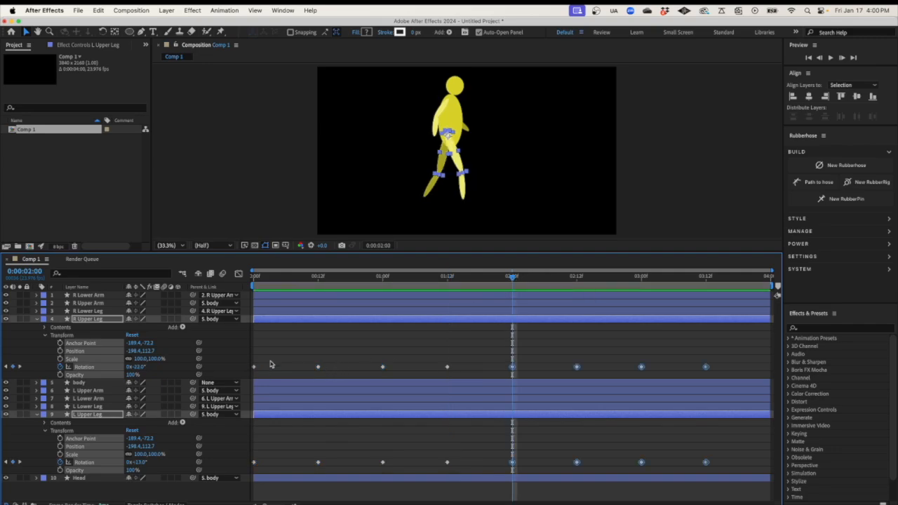
# Copy the starting leg rotation keyframes to the comp's last frame and preview the walk
pyautogui.moveTo(266, 358); pyautogui.dragTo(240, 475)
pyautogui.press('super+c')
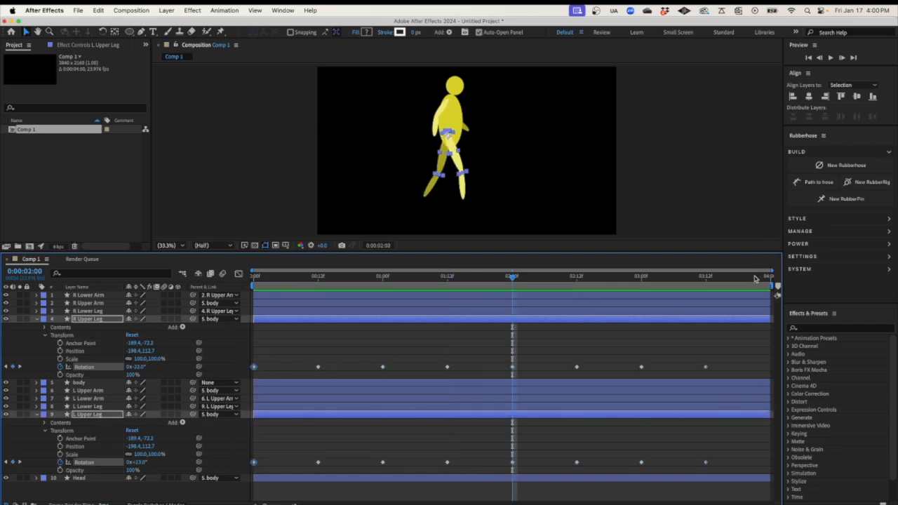
pyautogui.click(763, 278)
pyautogui.press('super+v')
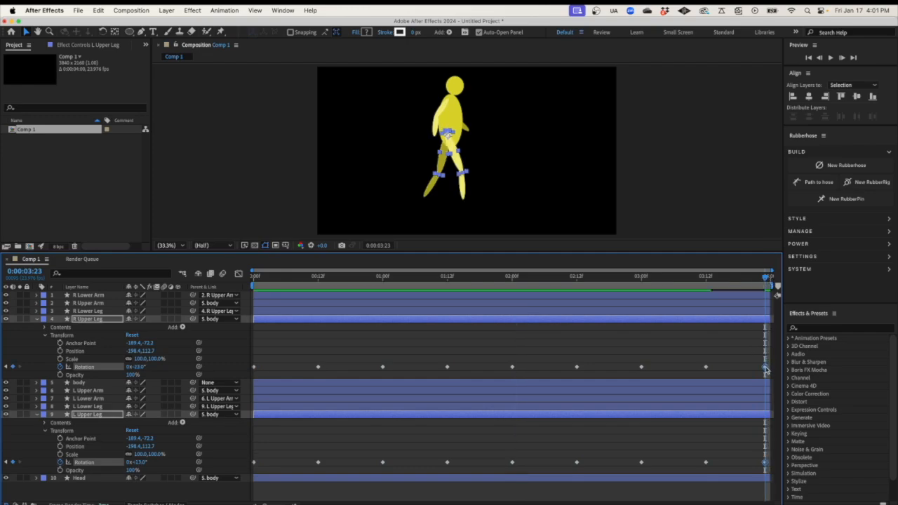
pyautogui.moveTo(766, 368); pyautogui.dragTo(771, 369)
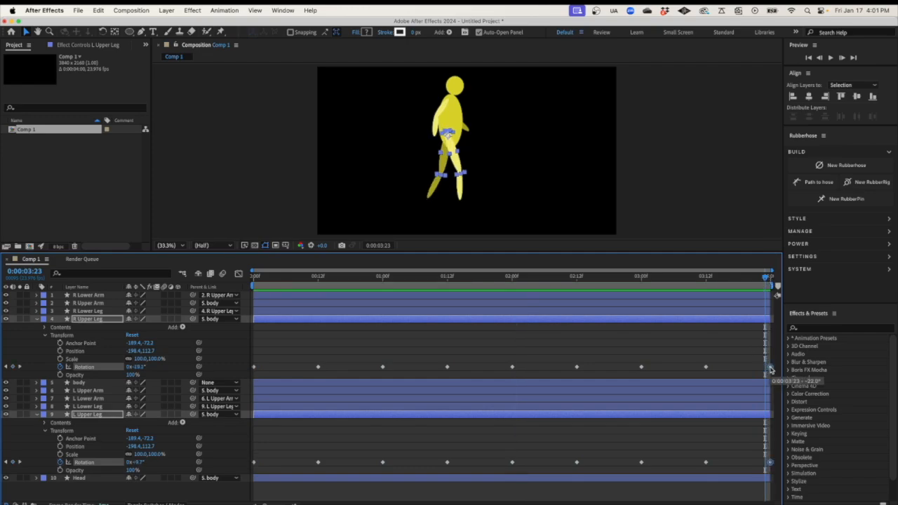
pyautogui.press('space')
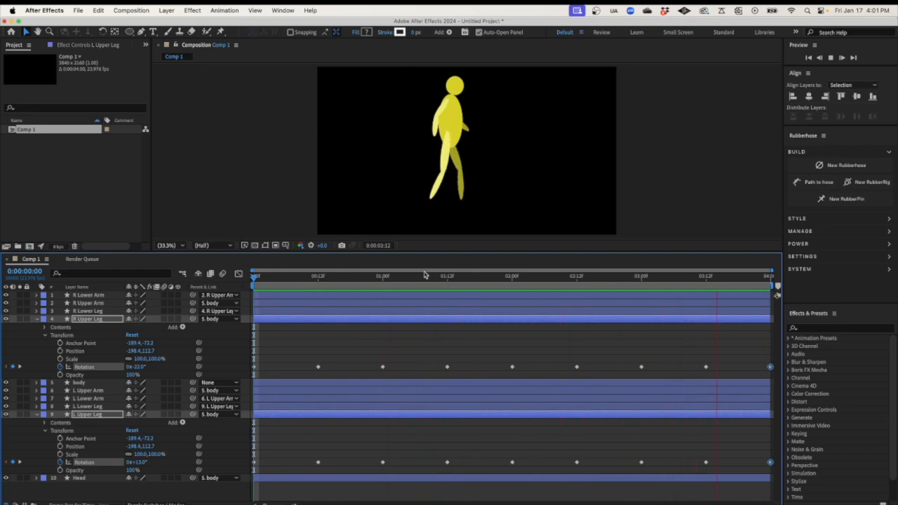
pyautogui.press('space')
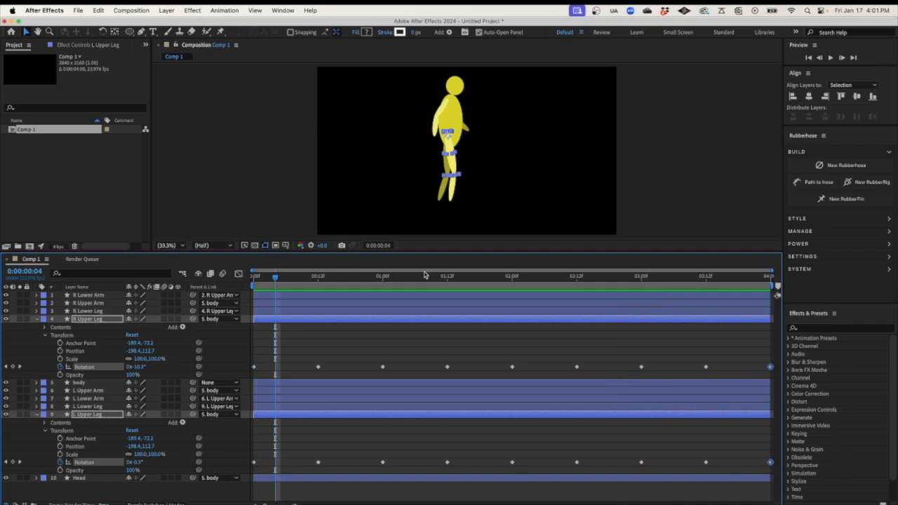
# Set frame-0 Rotation keyframes on R Upper Arm (35°) and L Upper Arm (-21°)
pyautogui.click(38, 319)
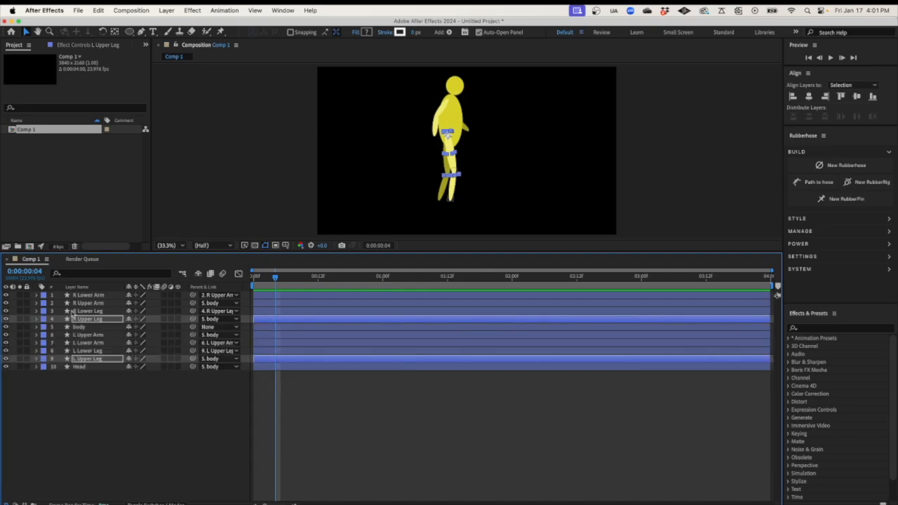
pyautogui.click(90, 397)
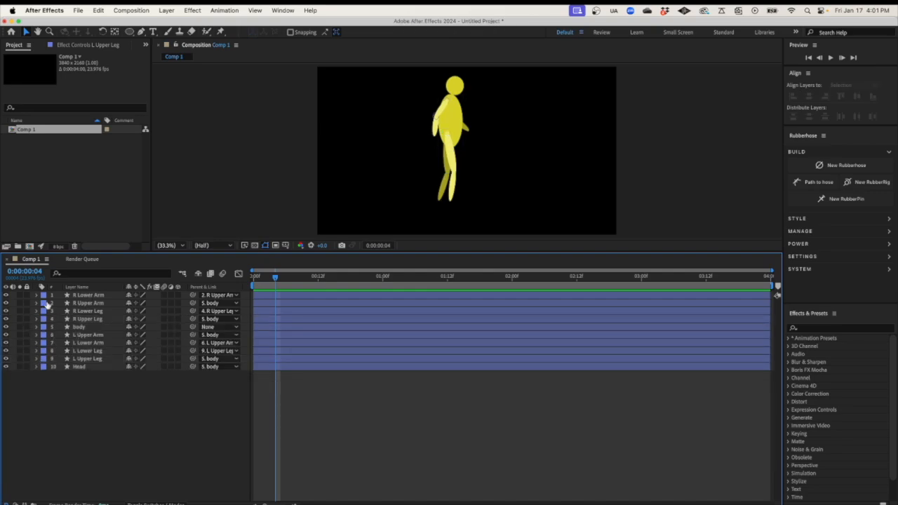
pyautogui.click(36, 303)
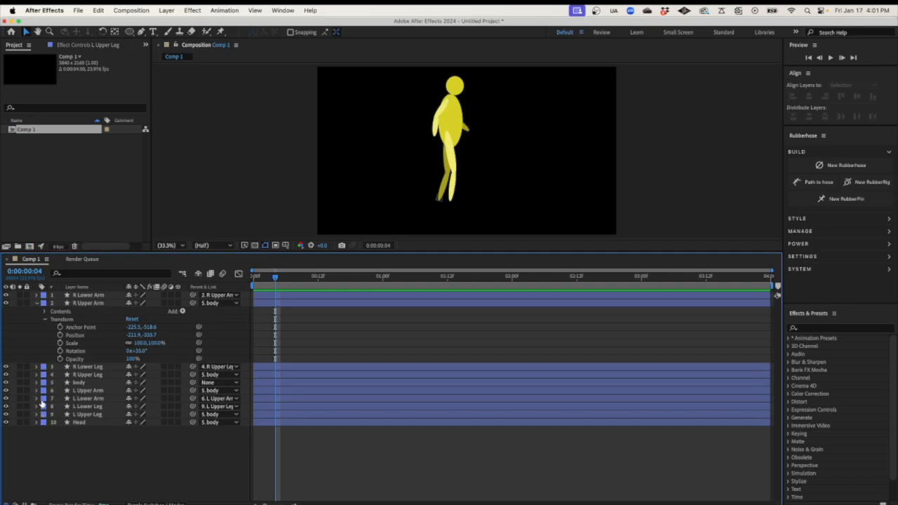
pyautogui.click(37, 391)
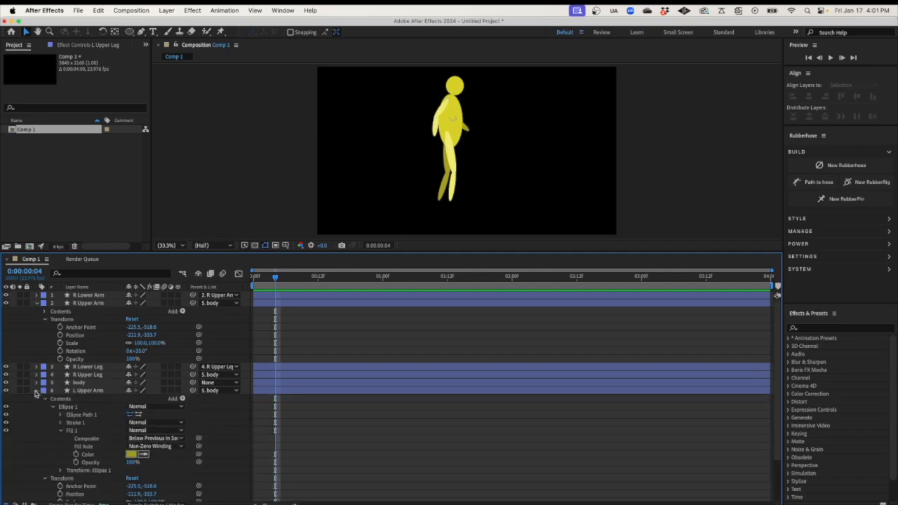
pyautogui.click(45, 398)
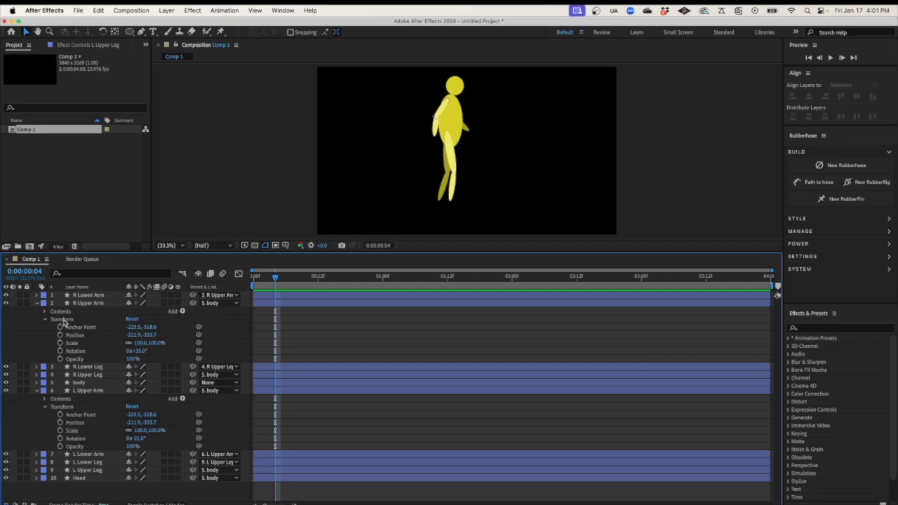
pyautogui.click(64, 321)
pyautogui.click(63, 407)
pyautogui.click(69, 314)
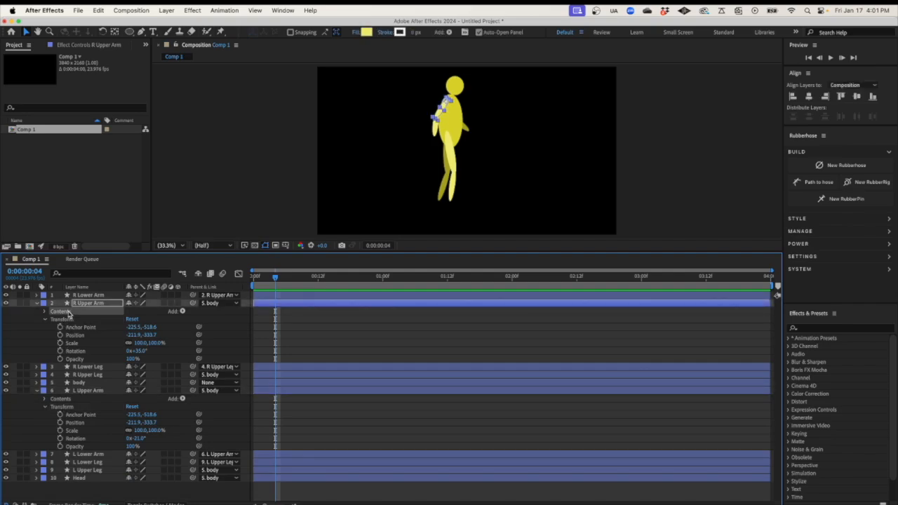
pyautogui.click(71, 323)
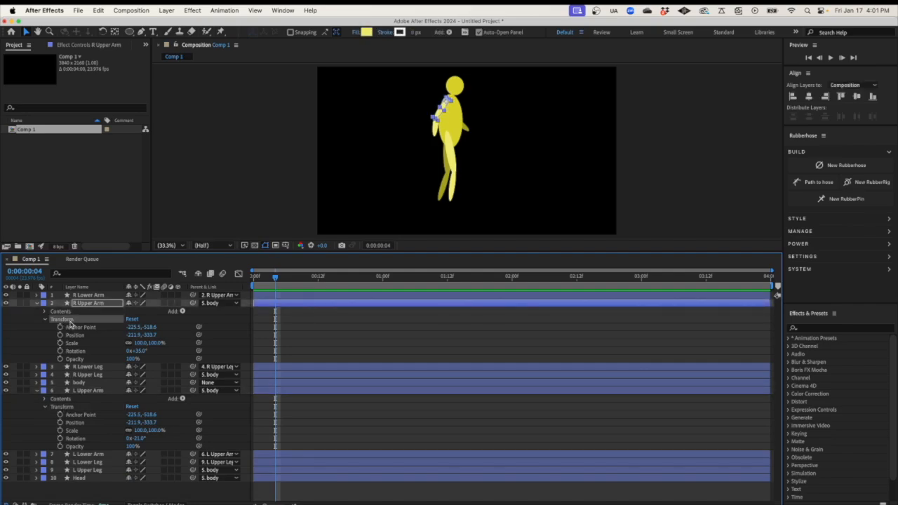
pyautogui.press('Home')
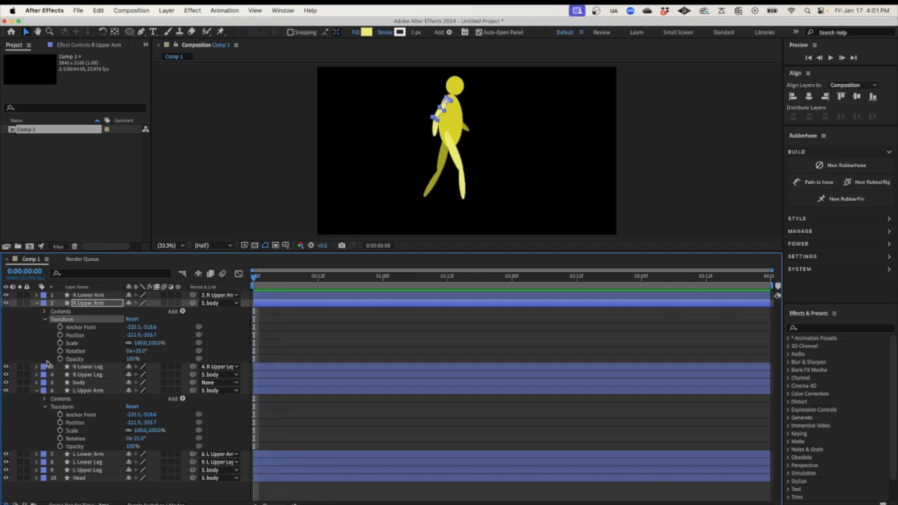
pyautogui.click(60, 351)
pyautogui.click(61, 439)
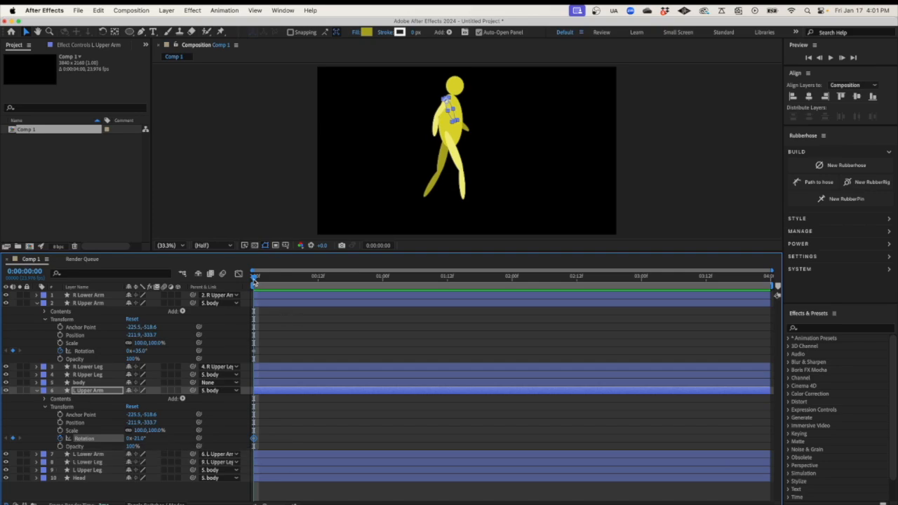
# At frame 12, rotate L Upper Arm to 36° and R Upper Arm to -30°
pyautogui.moveTo(255, 279); pyautogui.dragTo(318, 280)
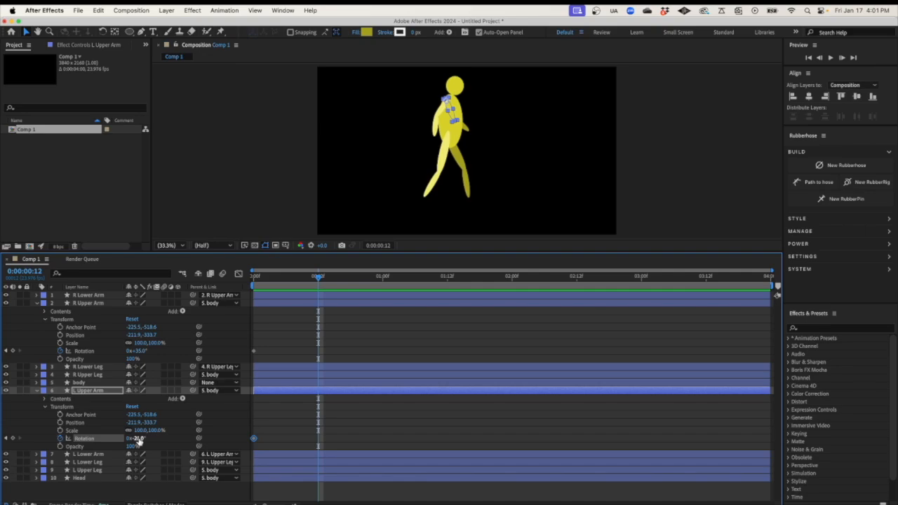
pyautogui.moveTo(139, 440); pyautogui.dragTo(169, 442)
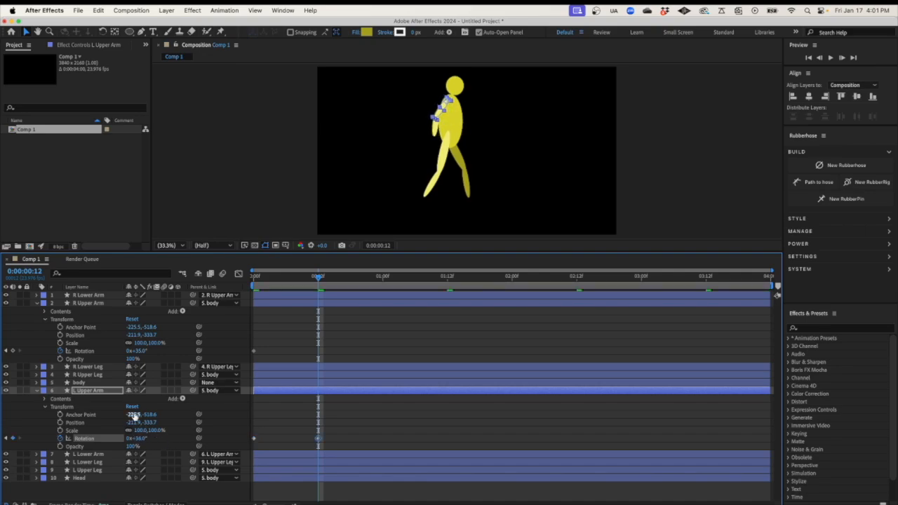
pyautogui.moveTo(135, 352); pyautogui.dragTo(107, 349)
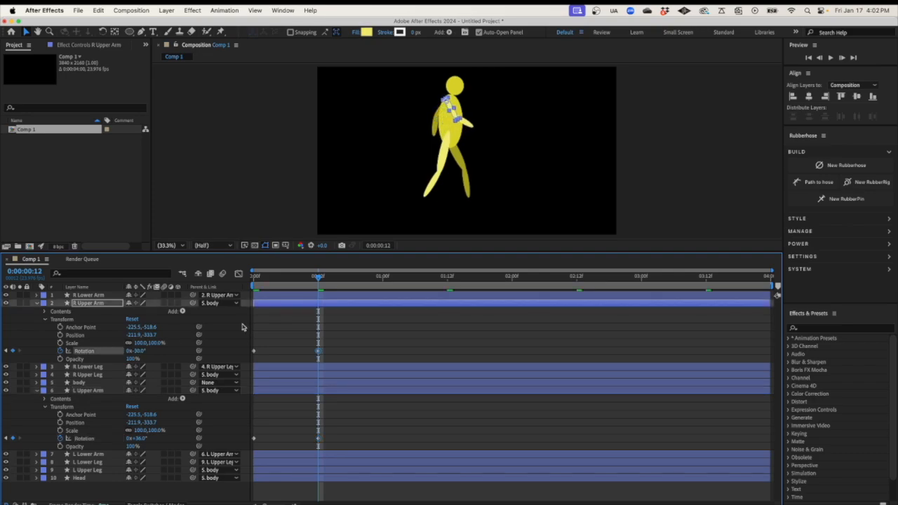
pyautogui.moveTo(319, 280)
pyautogui.mouseDown()
pyautogui.moveTo(254, 281)
pyautogui.moveTo(328, 281)
pyautogui.mouseUp()
pyautogui.moveTo(361, 331); pyautogui.dragTo(249, 437)
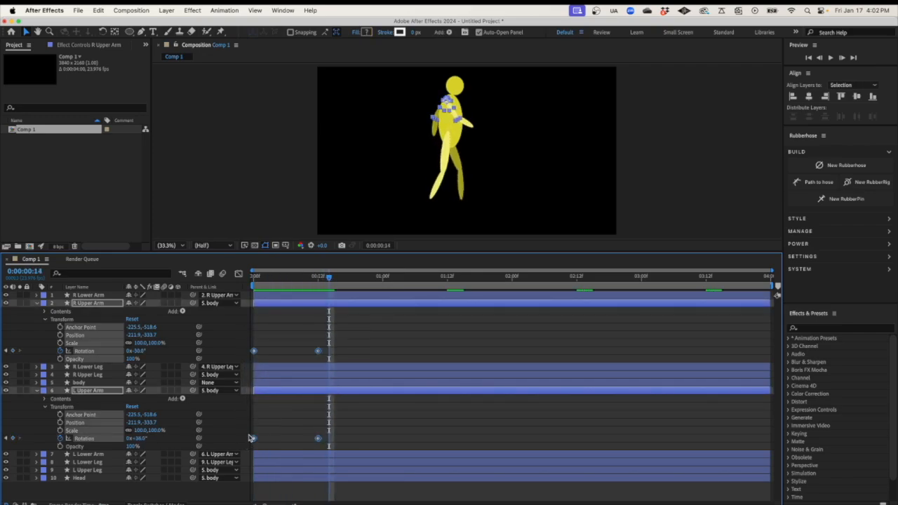
# Paste the arm swing keyframes at 1, 2 and 3 seconds
pyautogui.click(382, 278)
pyautogui.press('cmd+v')
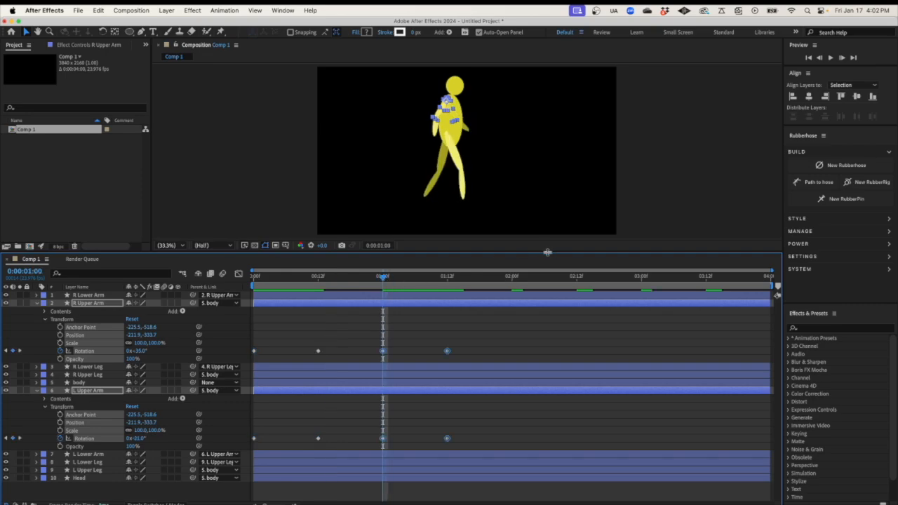
pyautogui.click(513, 278)
pyautogui.press('cmd+v')
pyautogui.click(641, 279)
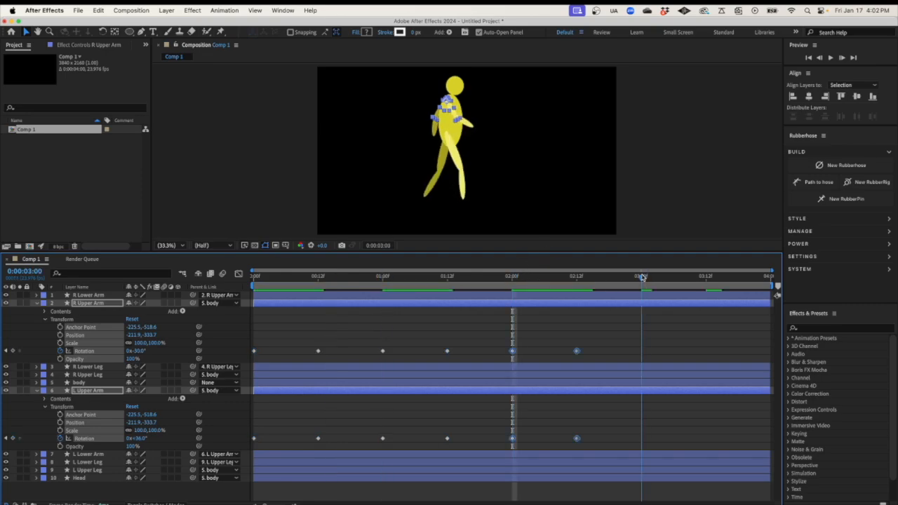
pyautogui.press('cmd+v')
# Copy the starting arm rotation keyframes to the comp's last frame and preview the walk
pyautogui.moveTo(264, 338); pyautogui.dragTo(243, 450)
pyautogui.click(767, 278)
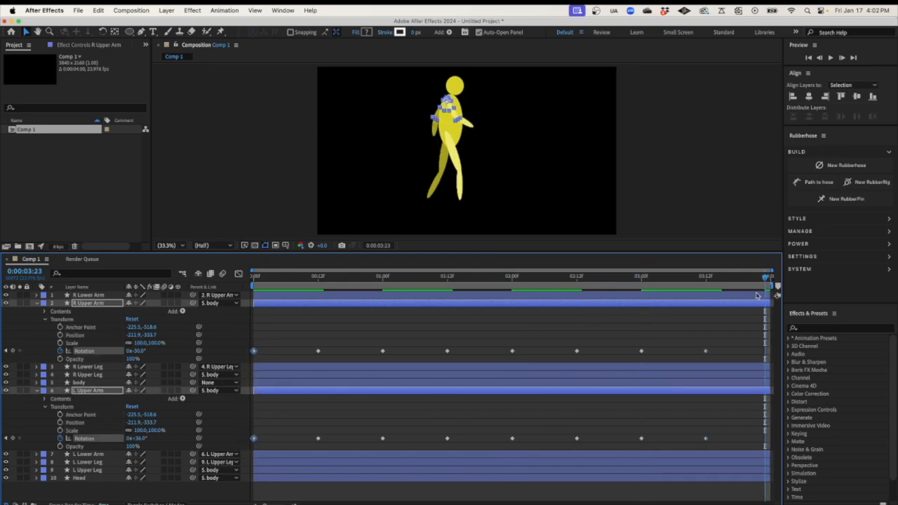
pyautogui.press('cmd+v')
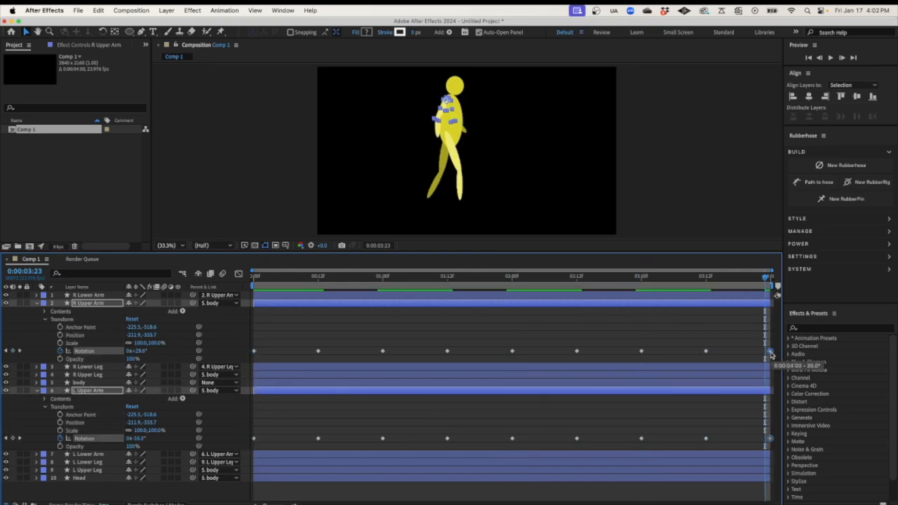
pyautogui.press('Home')
pyautogui.press('space')
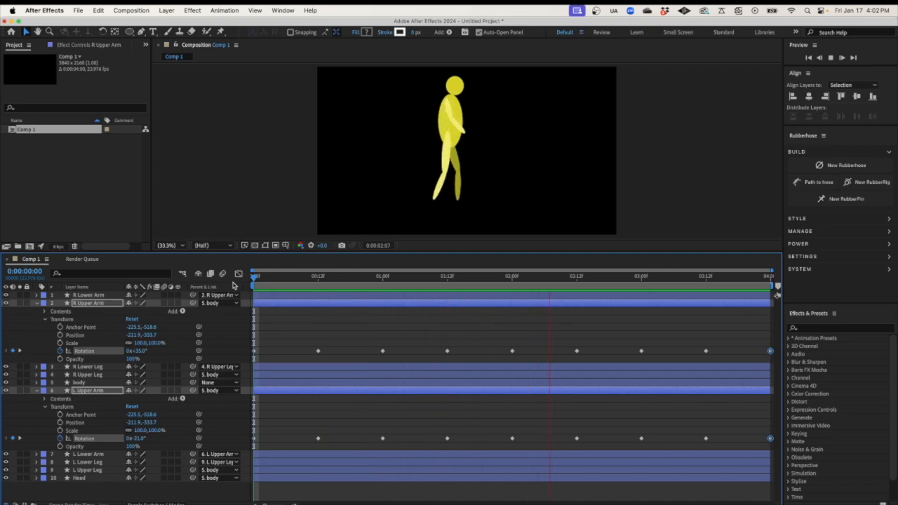
pyautogui.press('space')
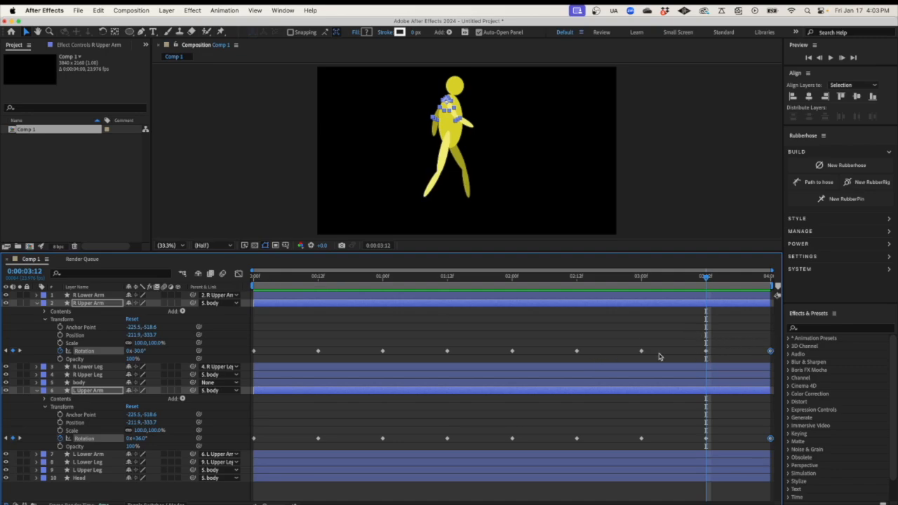
# Apply Easy Ease to the R Upper Arm and L Upper Arm rotation keyframes
pyautogui.moveTo(252, 344); pyautogui.dragTo(783, 366)
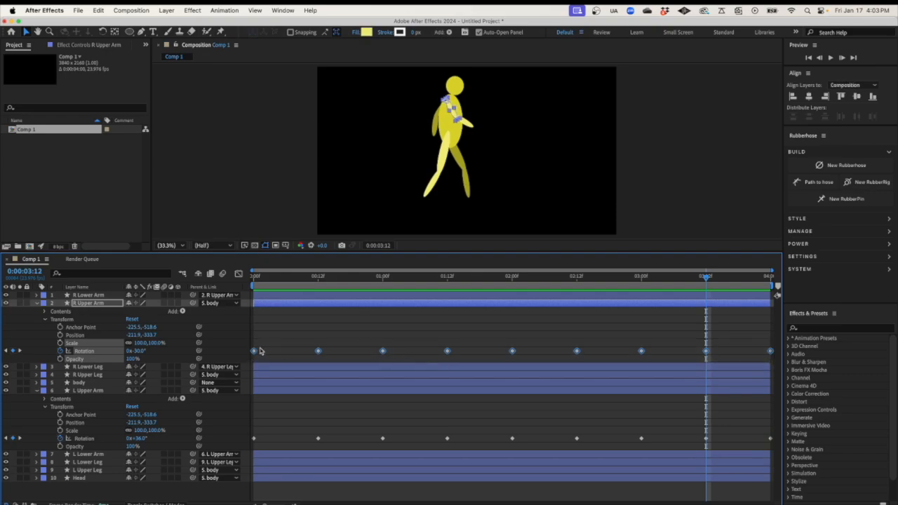
pyautogui.moveTo(255, 353)
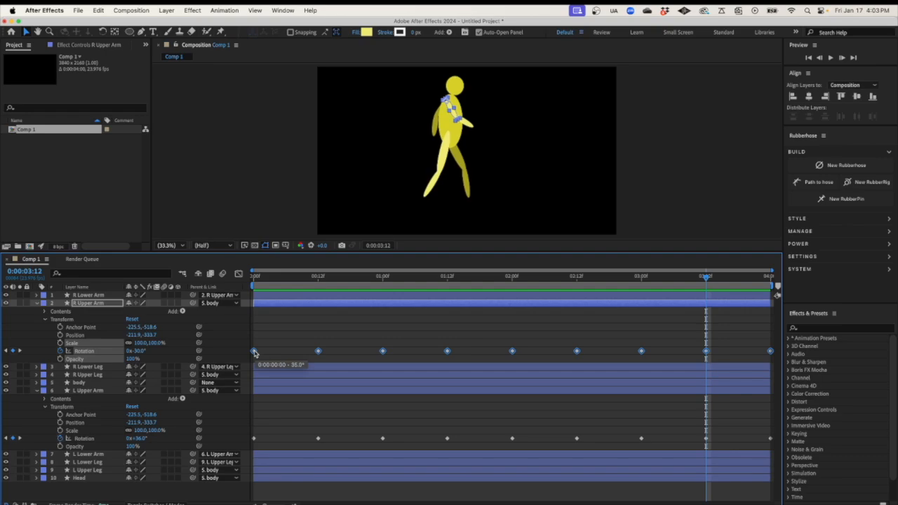
pyautogui.rightClick(254, 351)
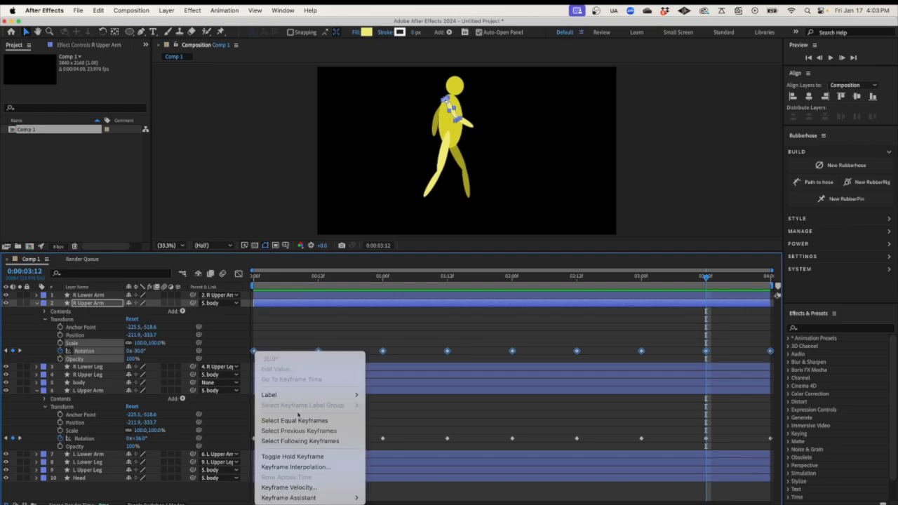
pyautogui.moveTo(316, 498)
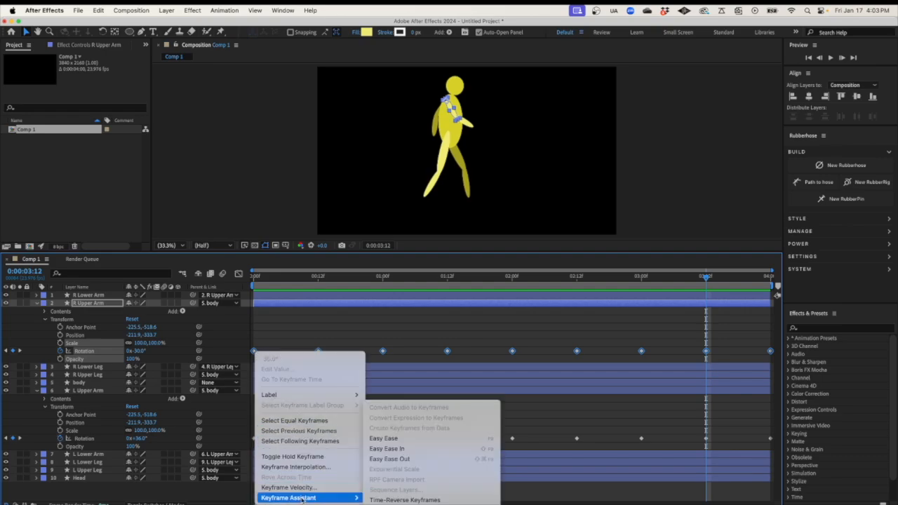
pyautogui.click(401, 439)
pyautogui.moveTo(252, 428); pyautogui.dragTo(779, 453)
pyautogui.rightClick(254, 440)
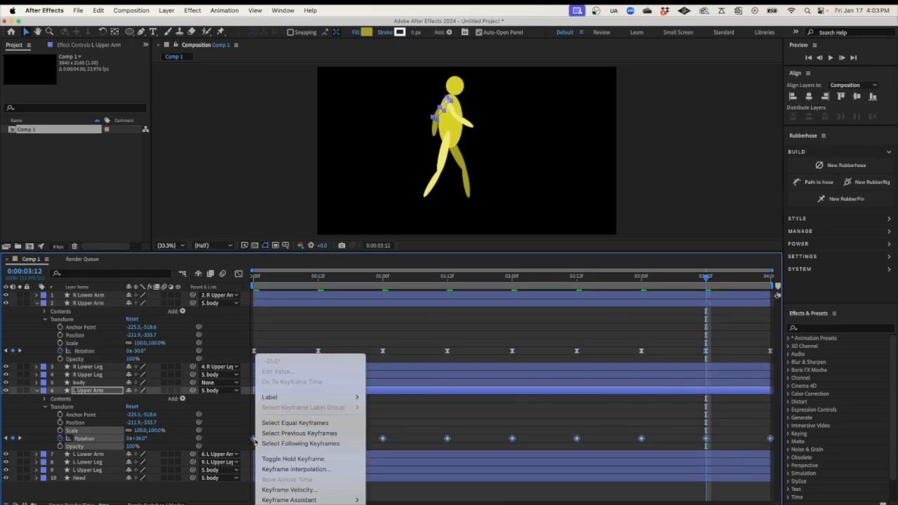
pyautogui.moveTo(312, 500)
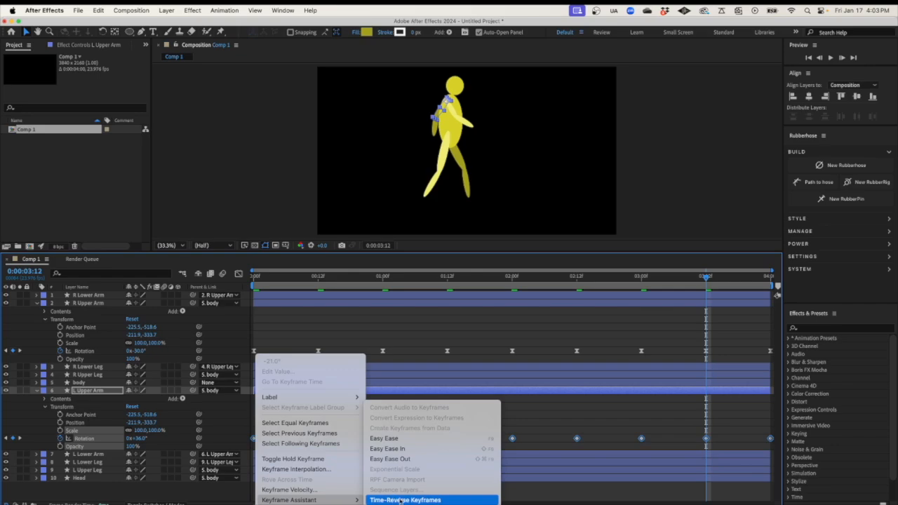
pyautogui.click(405, 440)
# Collapse both upper-arm layers and reveal both upper-leg layers' rotation keyframes
pyautogui.click(37, 303)
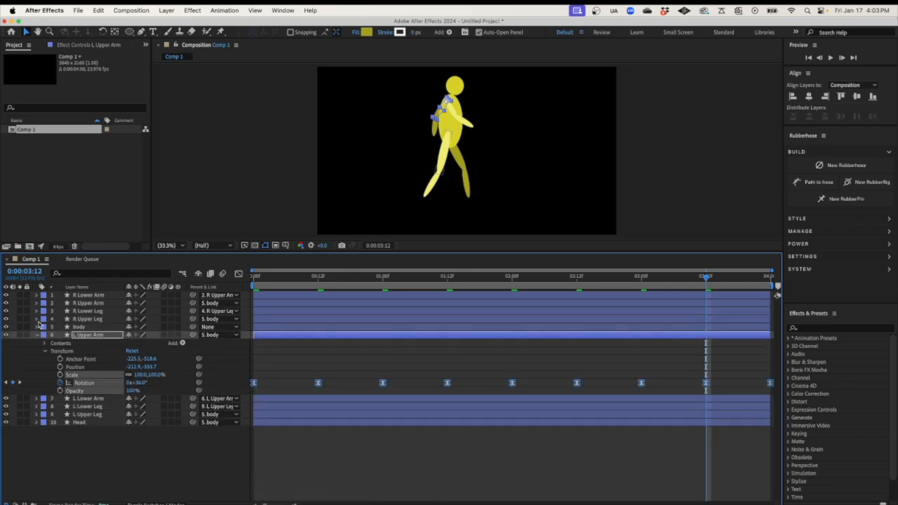
pyautogui.click(39, 335)
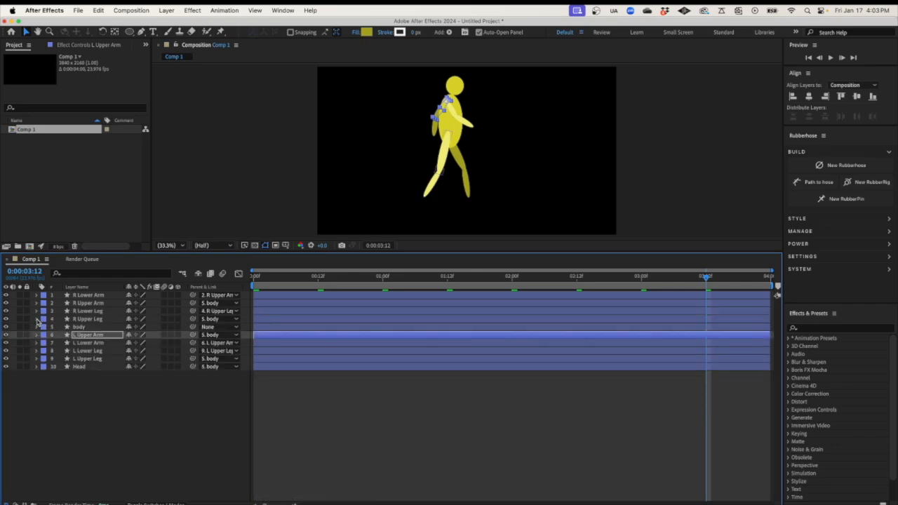
pyautogui.click(37, 319)
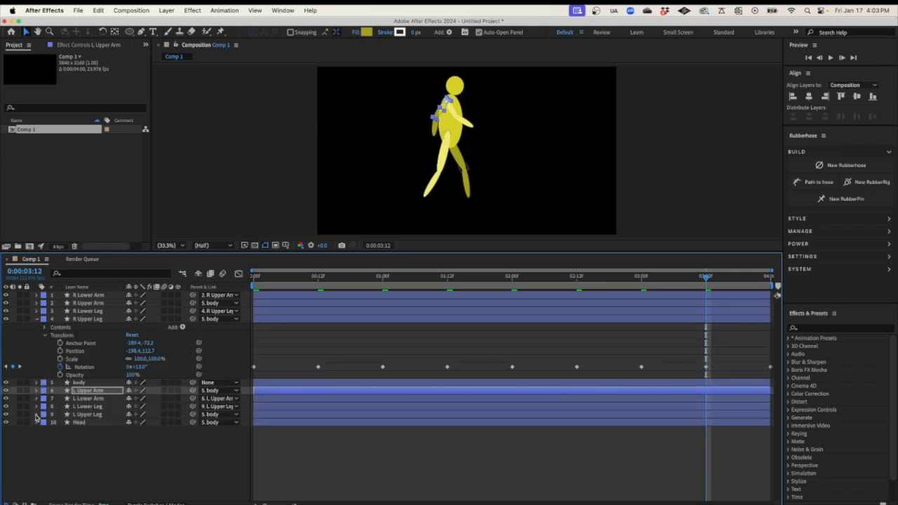
pyautogui.click(36, 415)
# Apply Easy Ease to the R Upper Leg and L Upper Leg rotation keyframes
pyautogui.moveTo(251, 362); pyautogui.dragTo(768, 372)
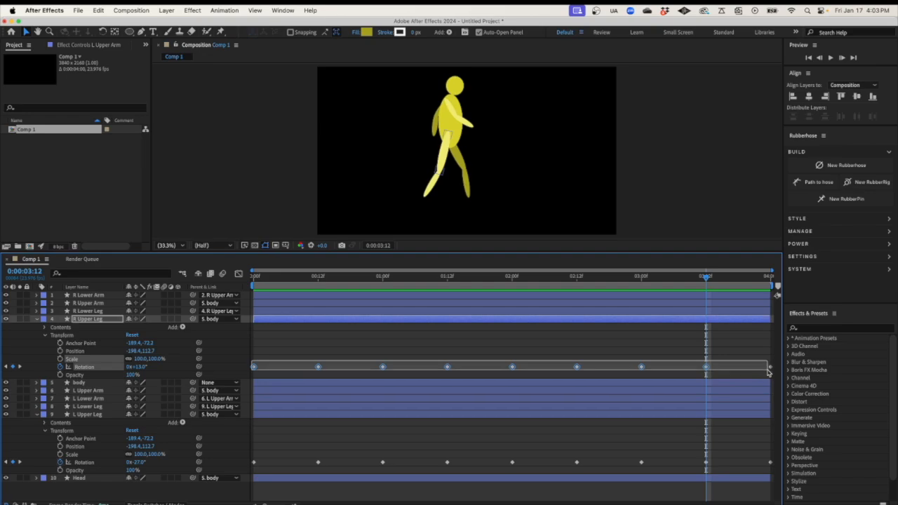
pyautogui.rightClick(255, 366)
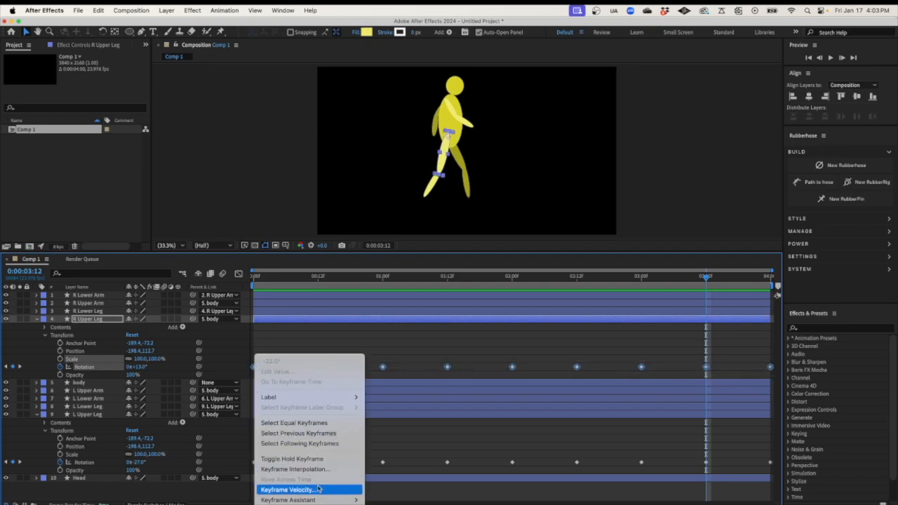
pyautogui.moveTo(320, 500)
pyautogui.click(382, 437)
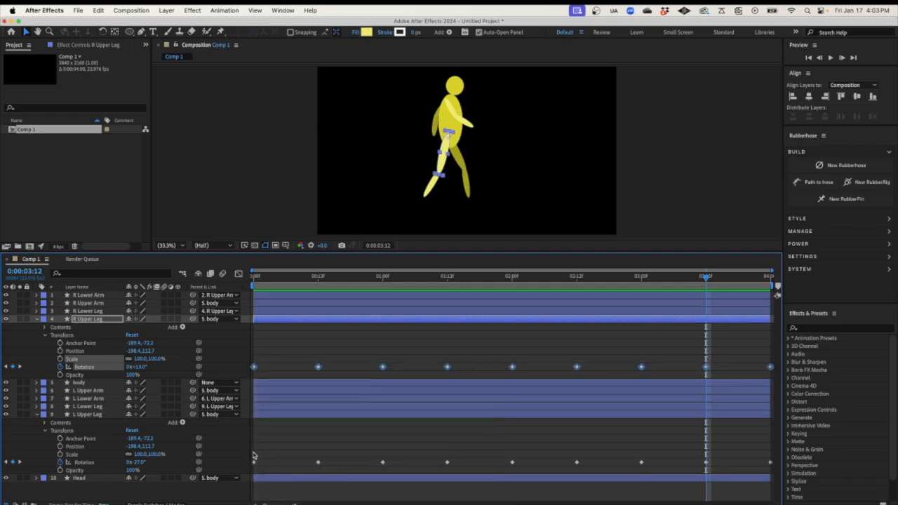
pyautogui.moveTo(252, 454); pyautogui.dragTo(775, 466)
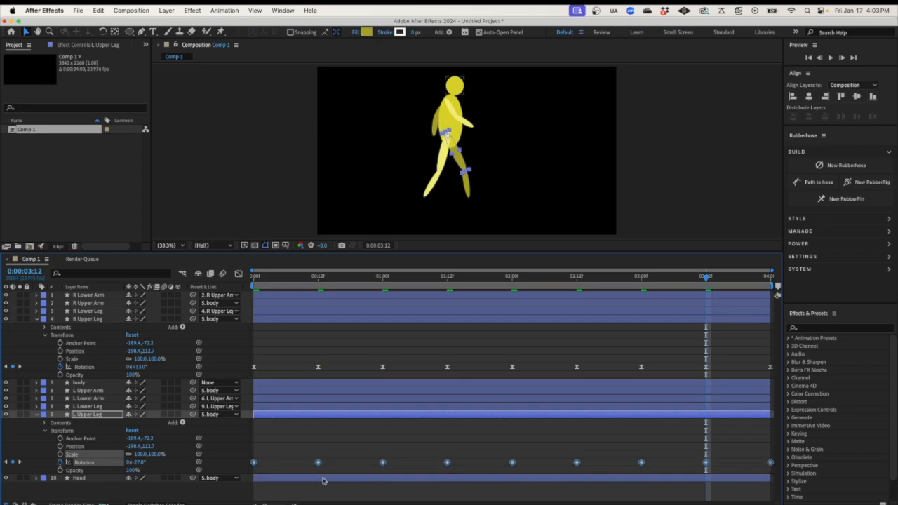
pyautogui.rightClick(255, 463)
pyautogui.moveTo(330, 500)
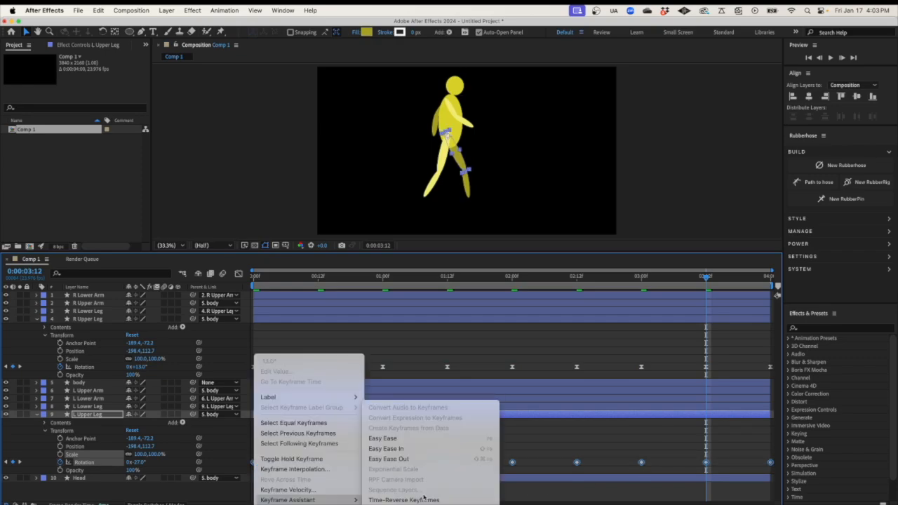
pyautogui.click(383, 438)
pyautogui.click(252, 278)
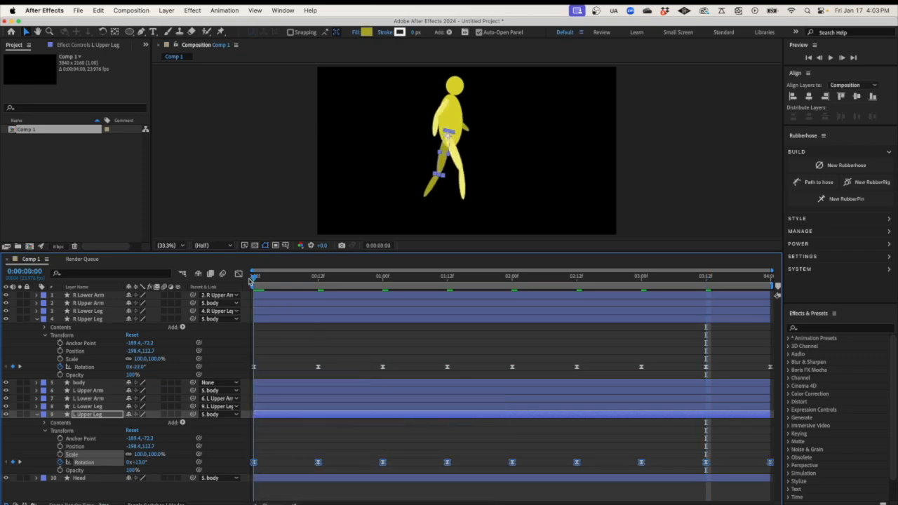
# Preview the eased walk cycle, then collapse the R Upper Leg and L Upper Leg layers
pyautogui.press('space')
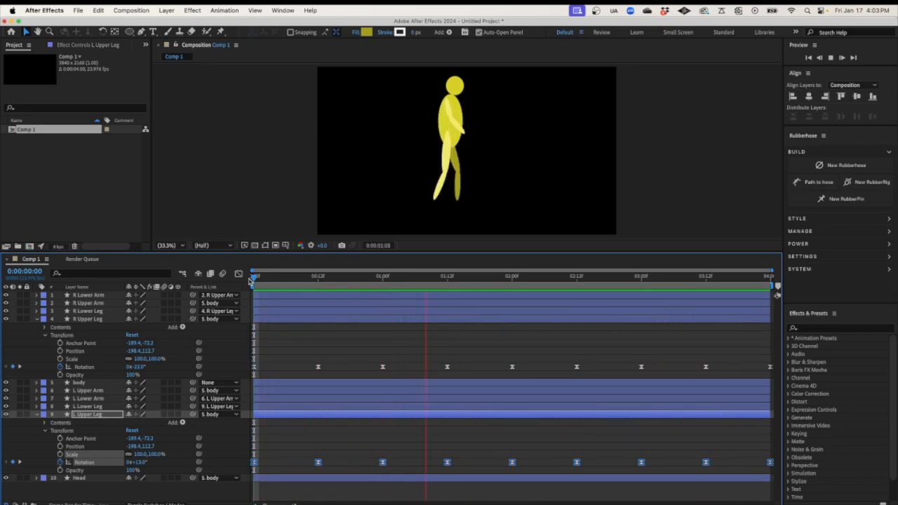
pyautogui.press('space')
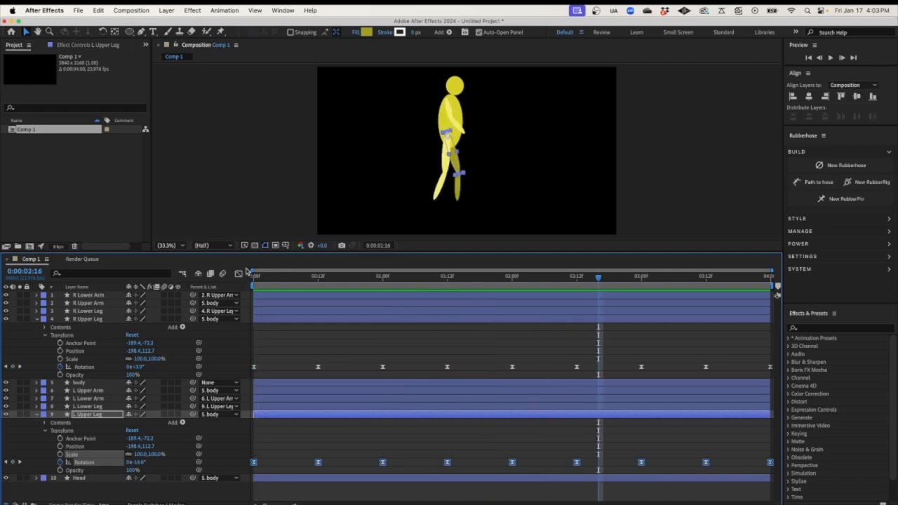
pyautogui.click(38, 319)
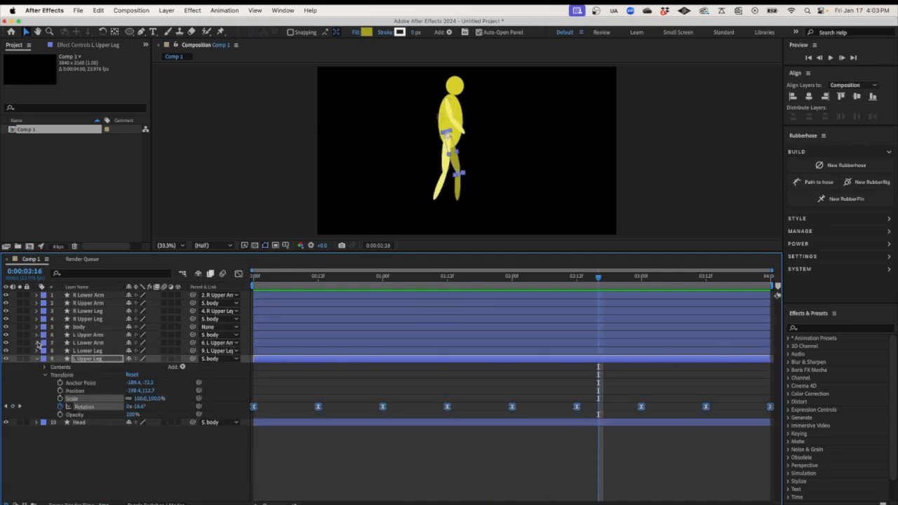
pyautogui.click(37, 359)
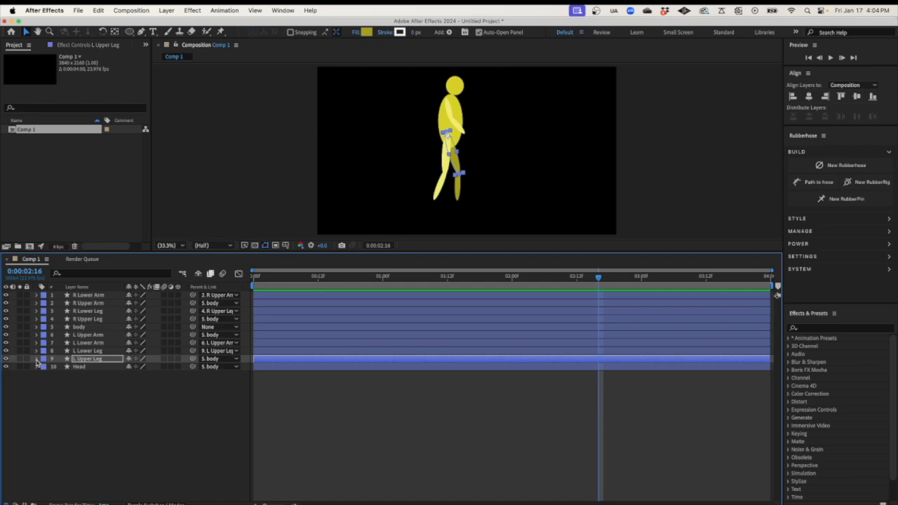
# Reveal the body layer's Transform and start a Position keyframe at frame 0
pyautogui.click(90, 327)
pyautogui.click(36, 327)
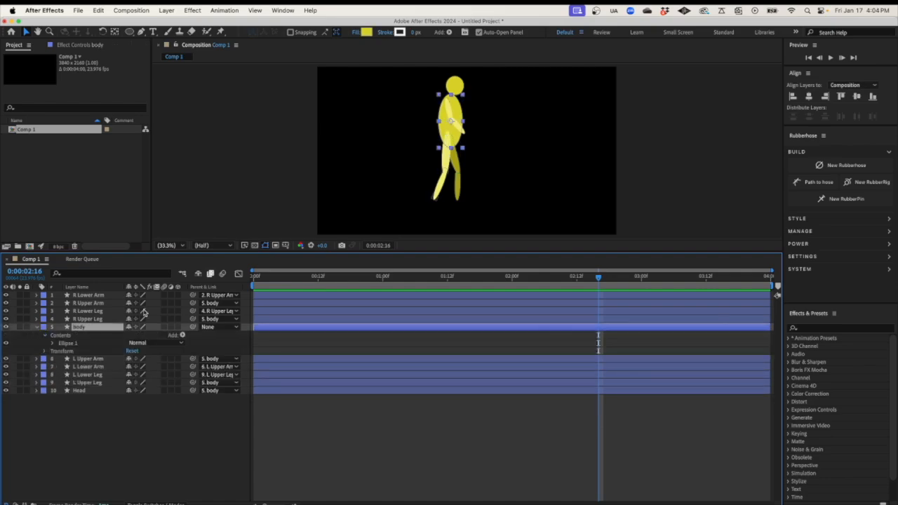
pyautogui.moveTo(261, 278); pyautogui.dragTo(286, 282)
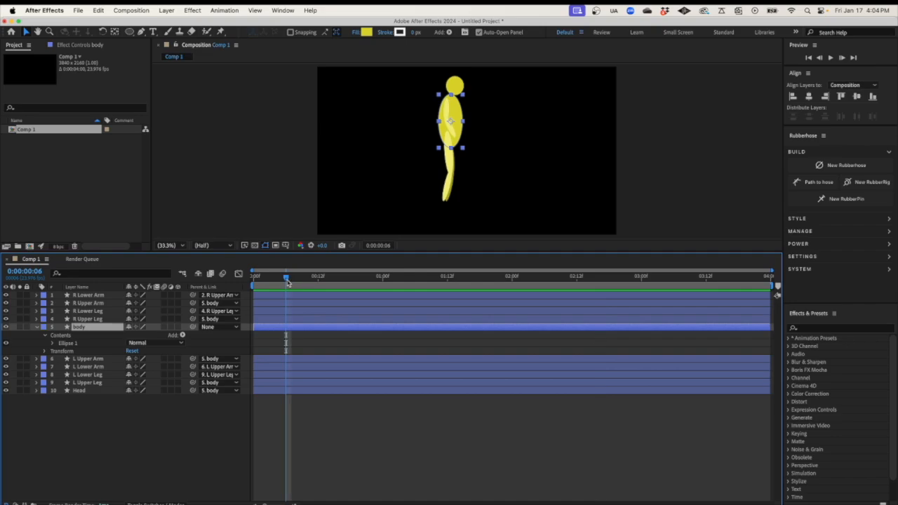
pyautogui.click(46, 352)
pyautogui.moveTo(286, 278); pyautogui.dragTo(254, 279)
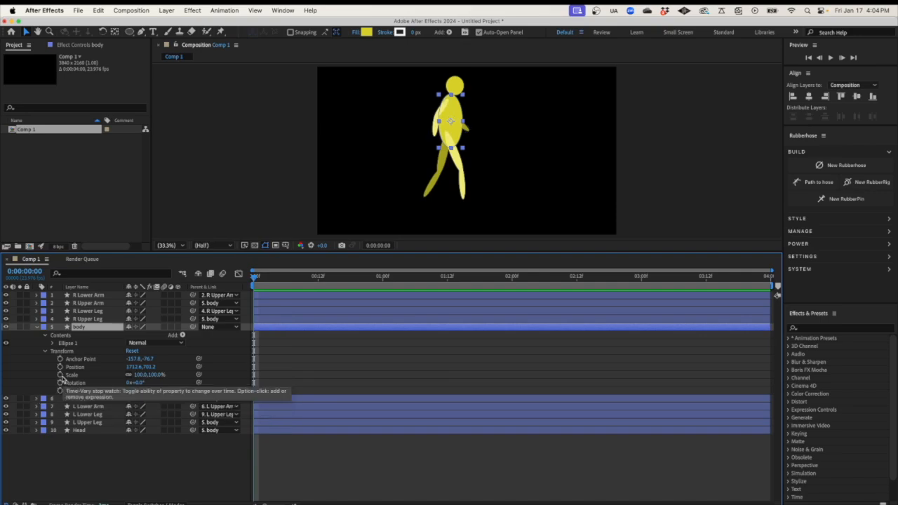
pyautogui.click(60, 366)
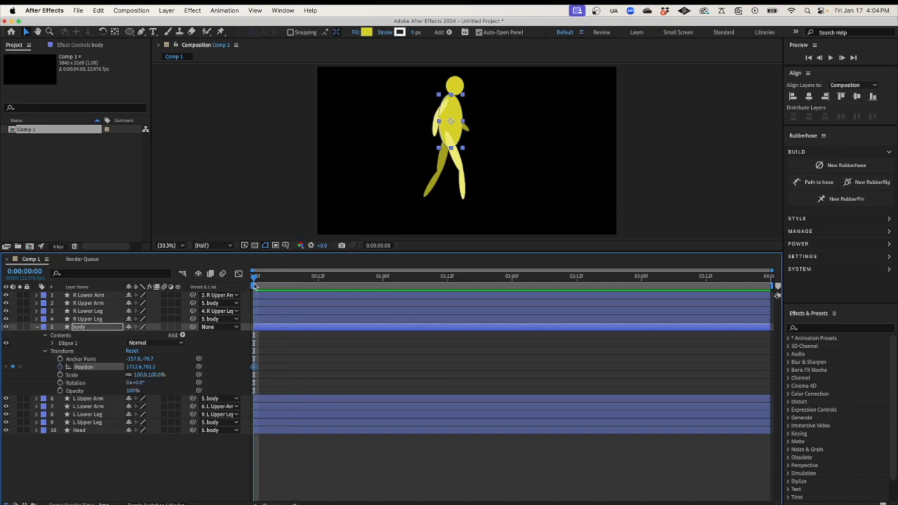
# Raise the body slightly at frame 6 and add a matching Position keyframe at frame 18
pyautogui.moveTo(254, 279); pyautogui.dragTo(285, 280)
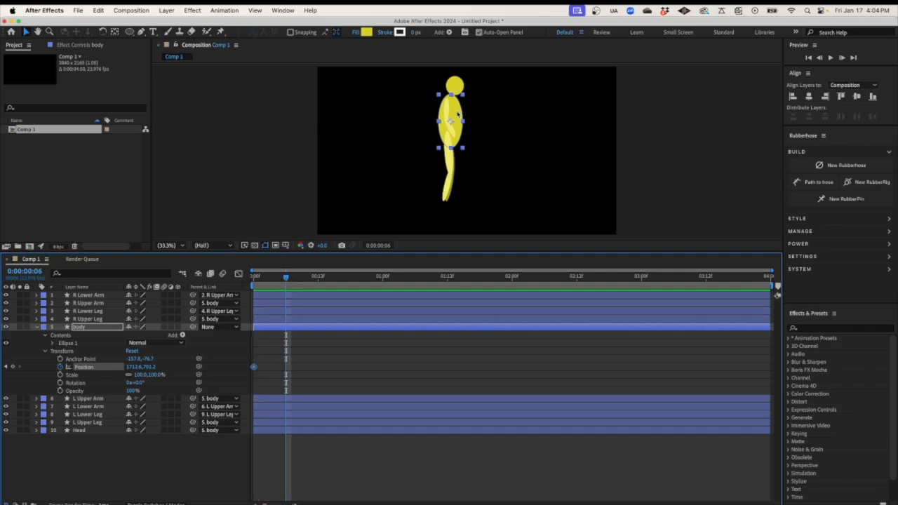
pyautogui.moveTo(458, 114); pyautogui.dragTo(458, 110)
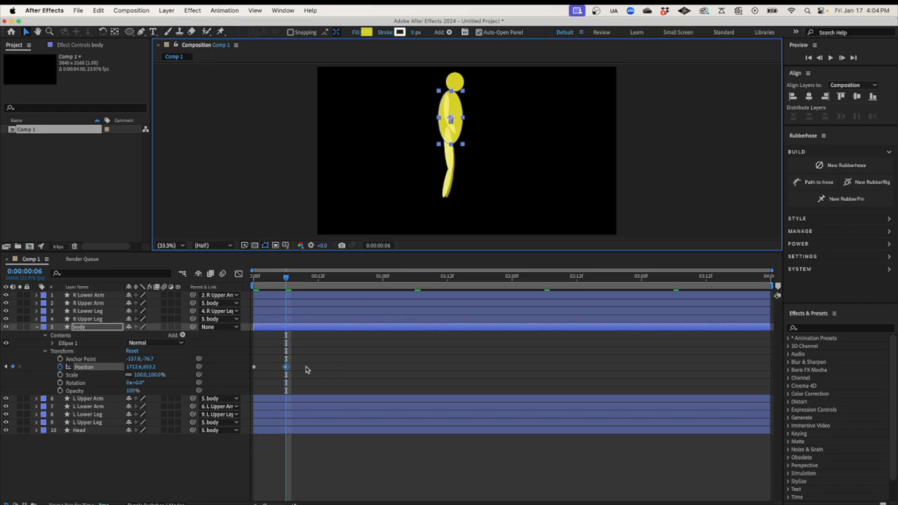
pyautogui.click(254, 370)
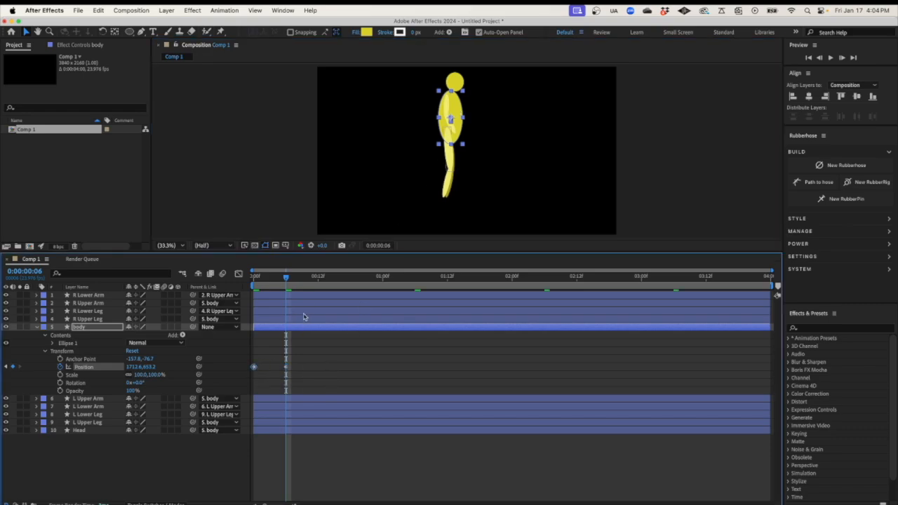
pyautogui.click(317, 279)
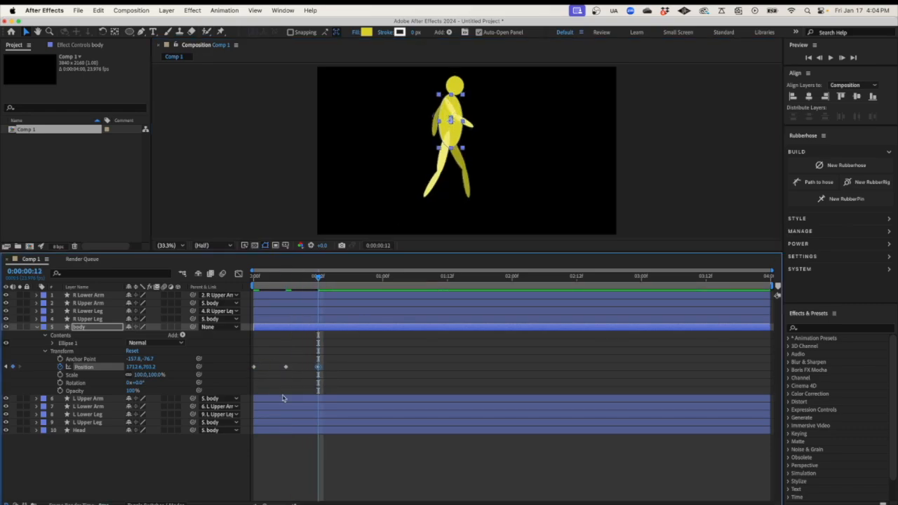
pyautogui.click(283, 366)
pyautogui.moveTo(351, 279); pyautogui.dragTo(351, 279)
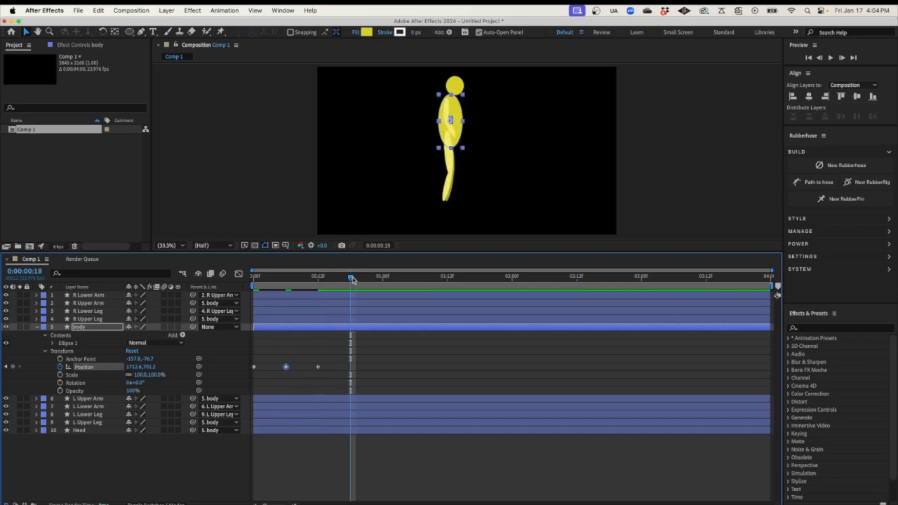
pyautogui.press('super+v')
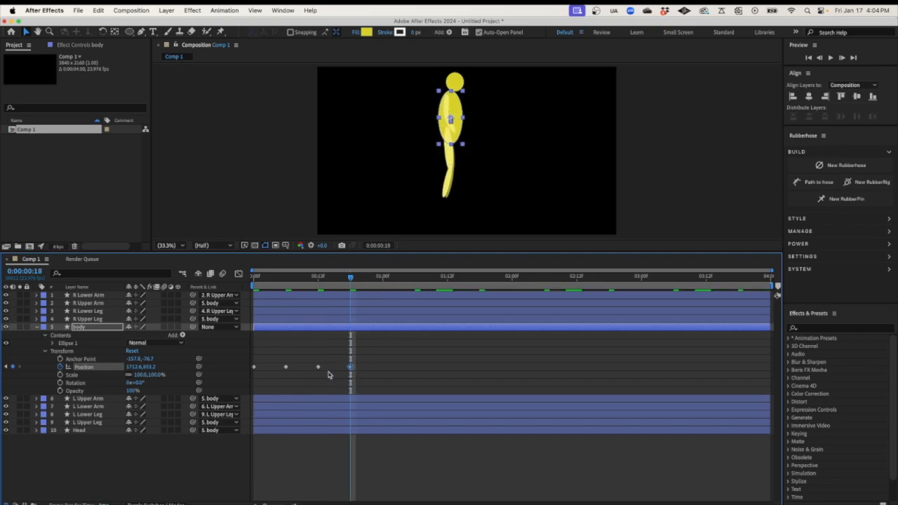
# Copy the four body bob keyframes and paste them at 1, 2 and 3 seconds
pyautogui.moveTo(377, 358); pyautogui.dragTo(248, 386)
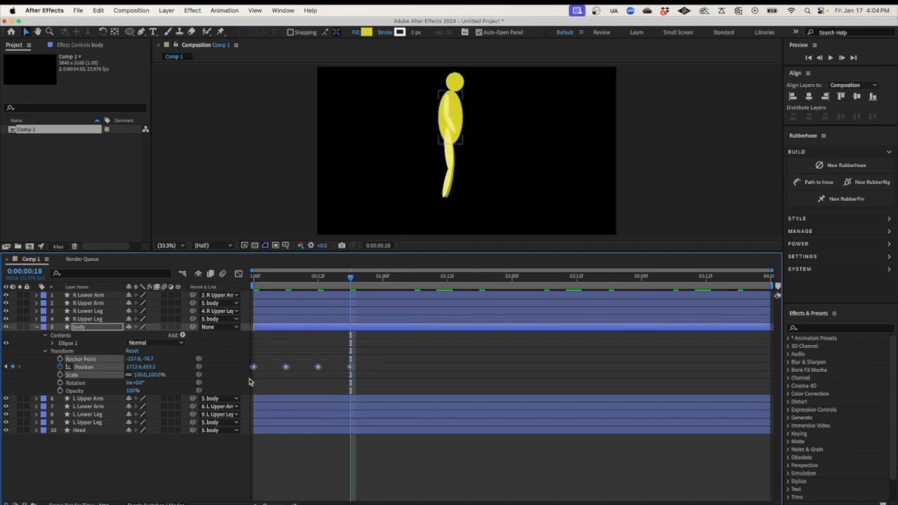
pyautogui.press('super+c')
pyautogui.moveTo(362, 279); pyautogui.dragTo(382, 279)
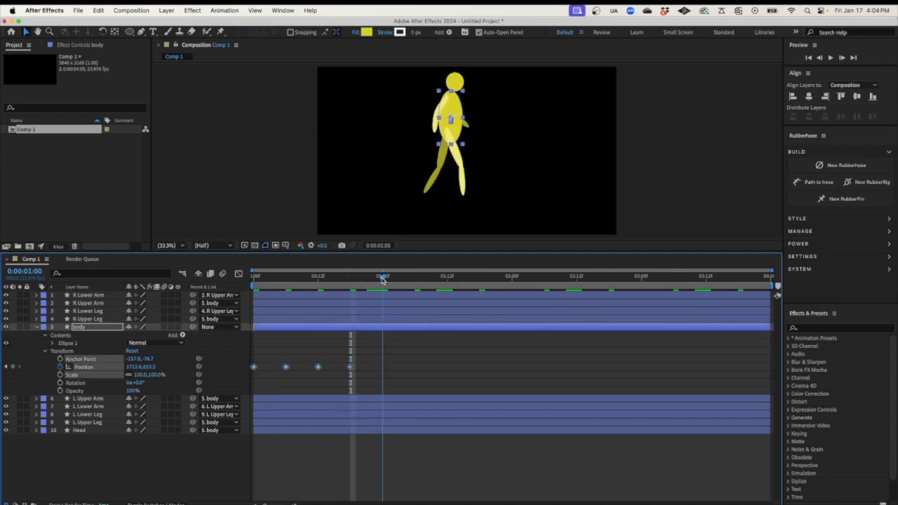
pyautogui.press('super+v')
pyautogui.click(513, 278)
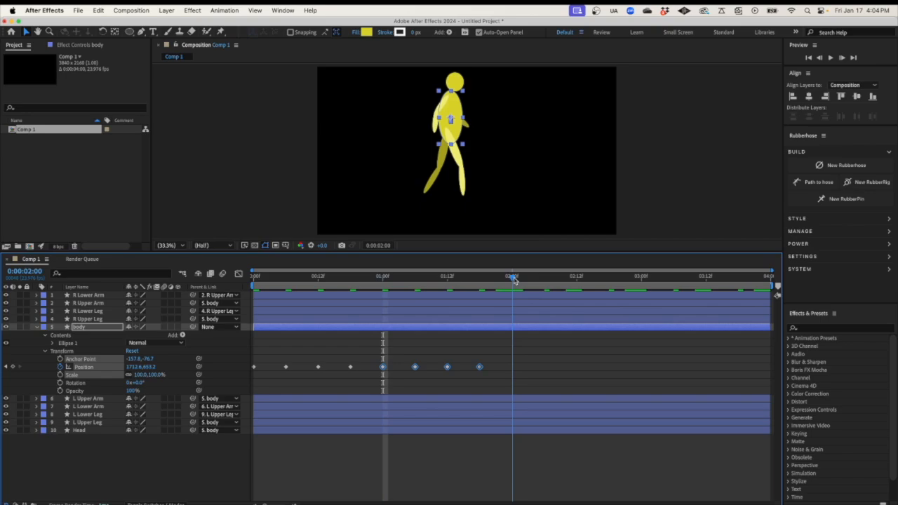
pyautogui.press('super+v')
pyautogui.click(641, 279)
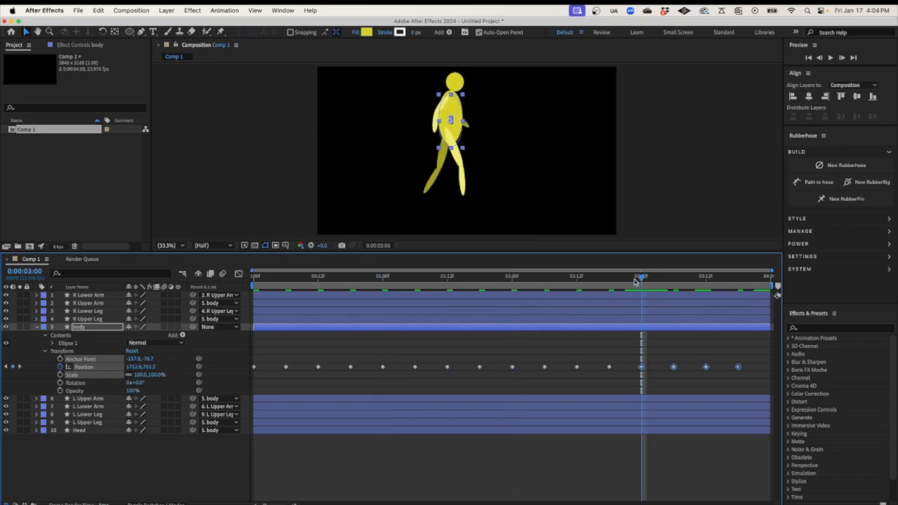
pyautogui.press('super+v')
# Repeat the first body Position keyframe at the comp's last frame
pyautogui.click(309, 398)
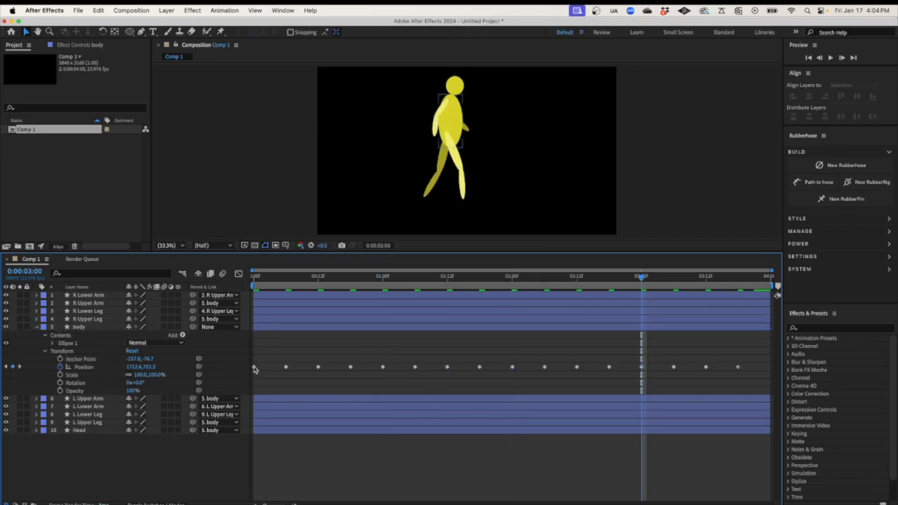
pyautogui.click(254, 367)
pyautogui.click(766, 278)
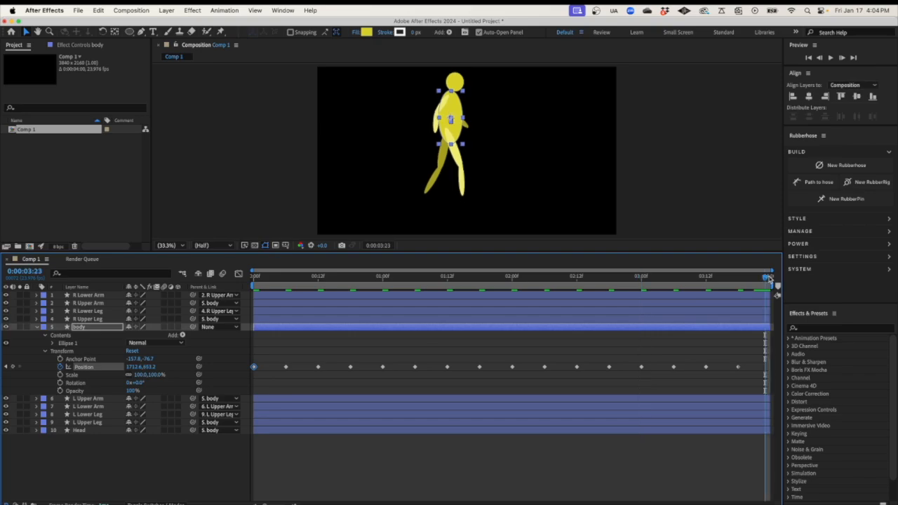
pyautogui.press('super+v')
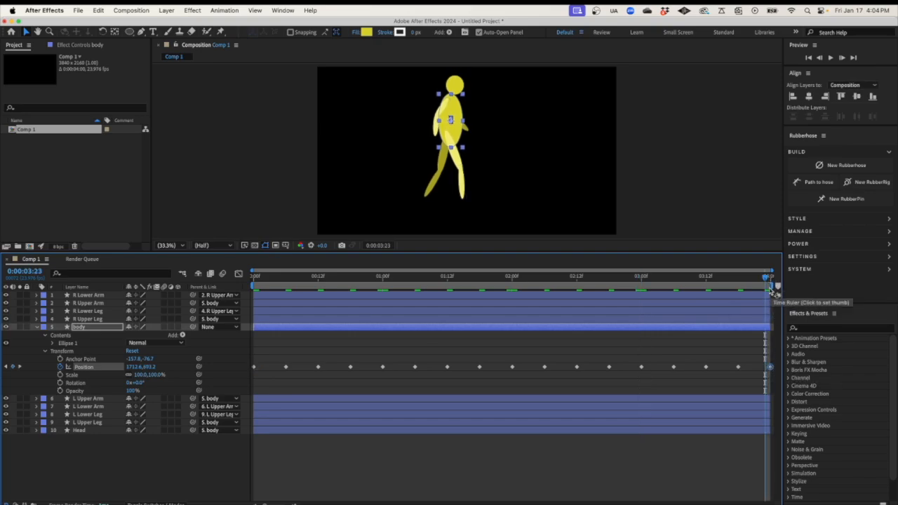
pyautogui.moveTo(766, 277); pyautogui.dragTo(243, 295)
# Preview the walk with the body bob, then collapse the body layer
pyautogui.press('space')
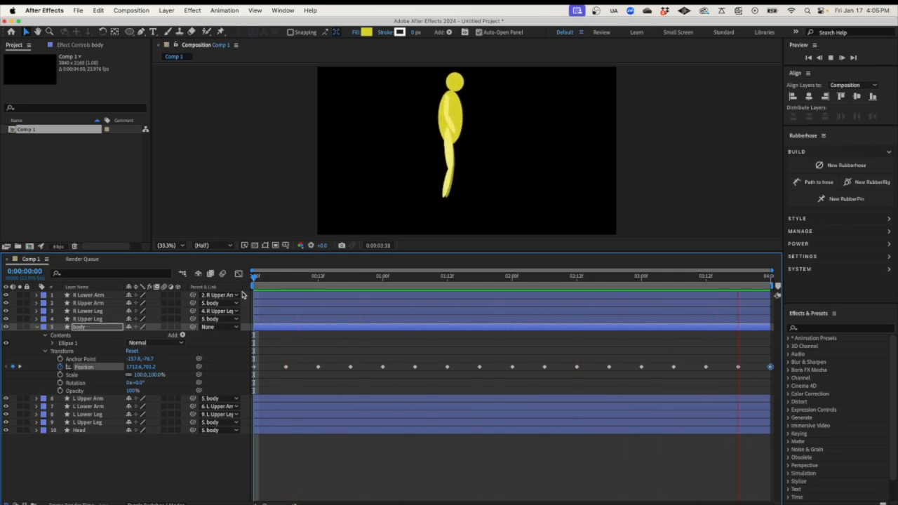
pyautogui.press('space')
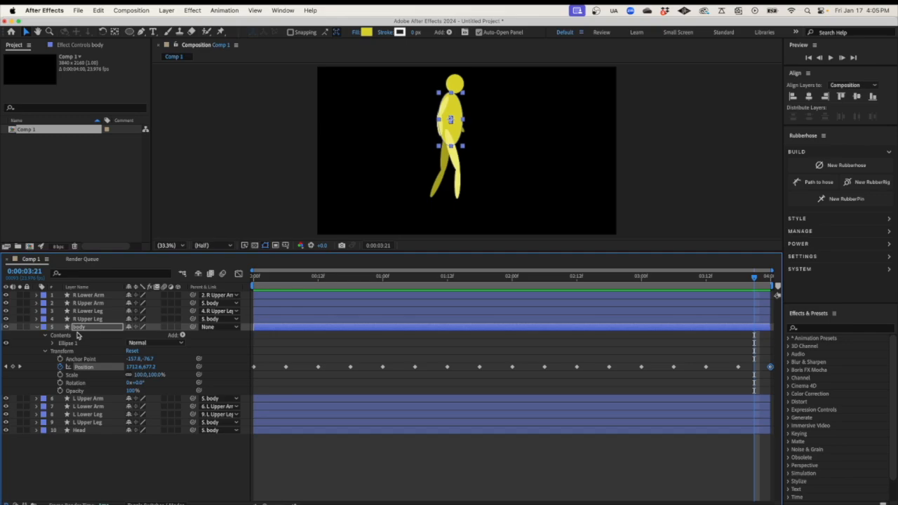
pyautogui.click(37, 328)
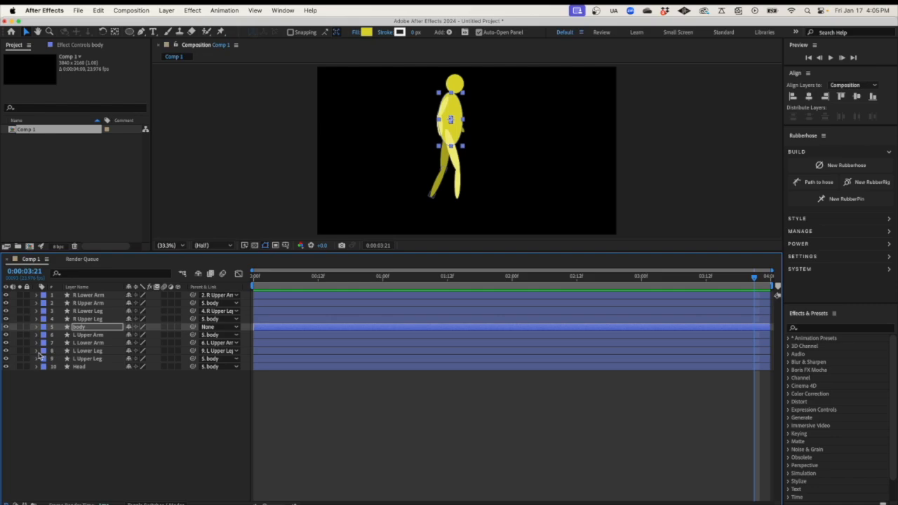
# Show R Lower Leg and L Lower Leg Transform properties, hiding their Contents, at frame 0
pyautogui.click(36, 351)
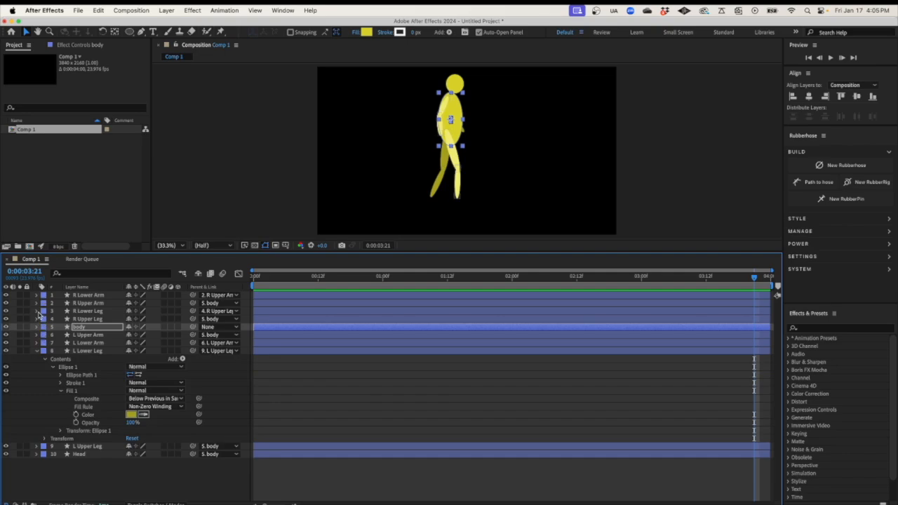
pyautogui.click(37, 312)
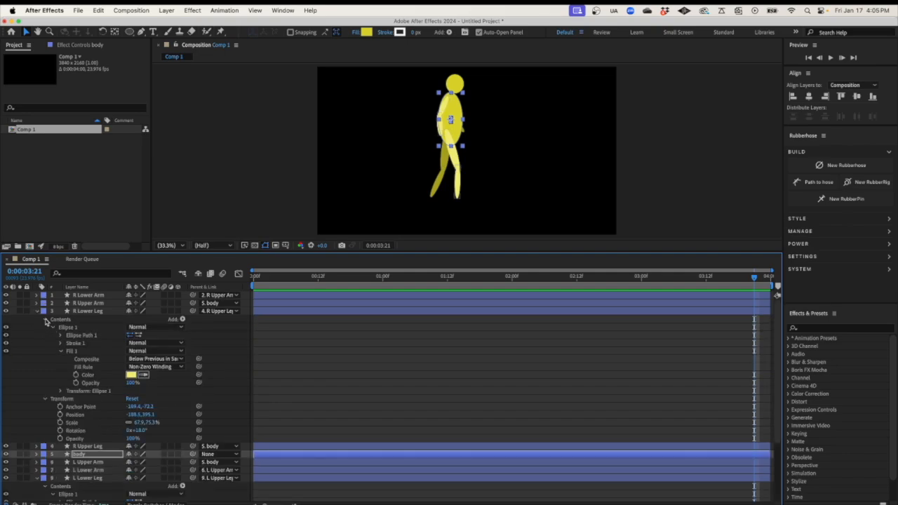
pyautogui.click(45, 321)
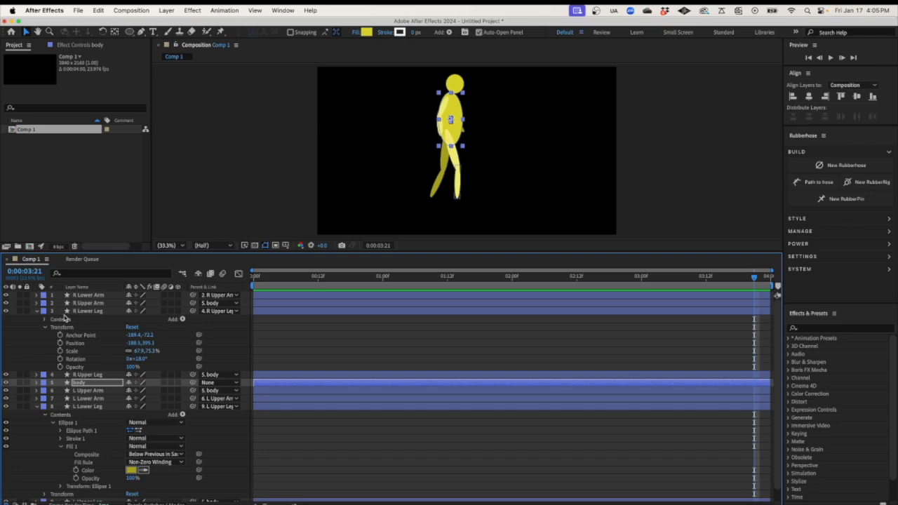
pyautogui.click(45, 415)
pyautogui.click(46, 423)
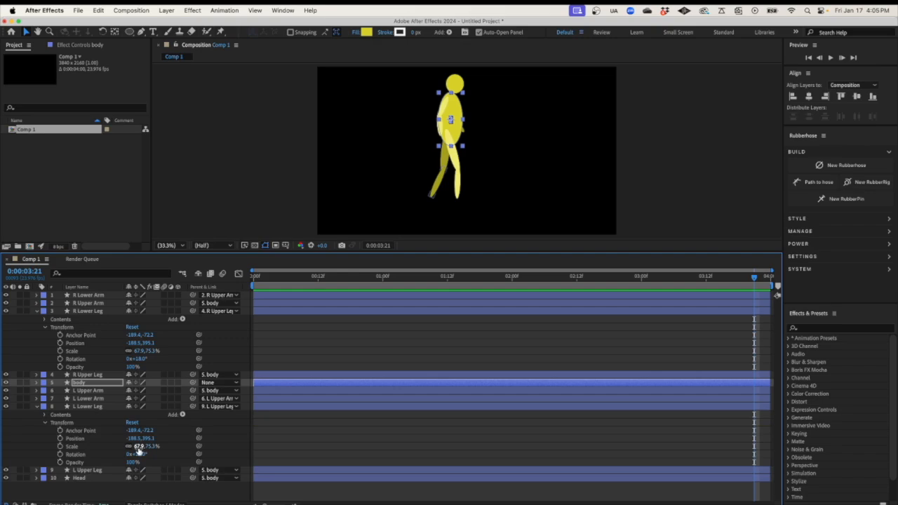
pyautogui.moveTo(293, 280); pyautogui.dragTo(236, 283)
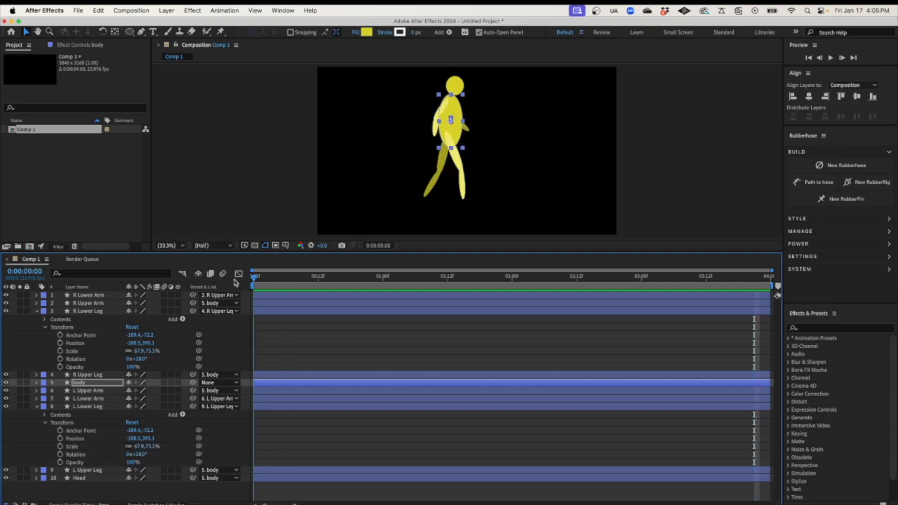
# Keyframe both lower legs' Rotation at frames 0 and 12 so the knees bend alternately
pyautogui.click(60, 359)
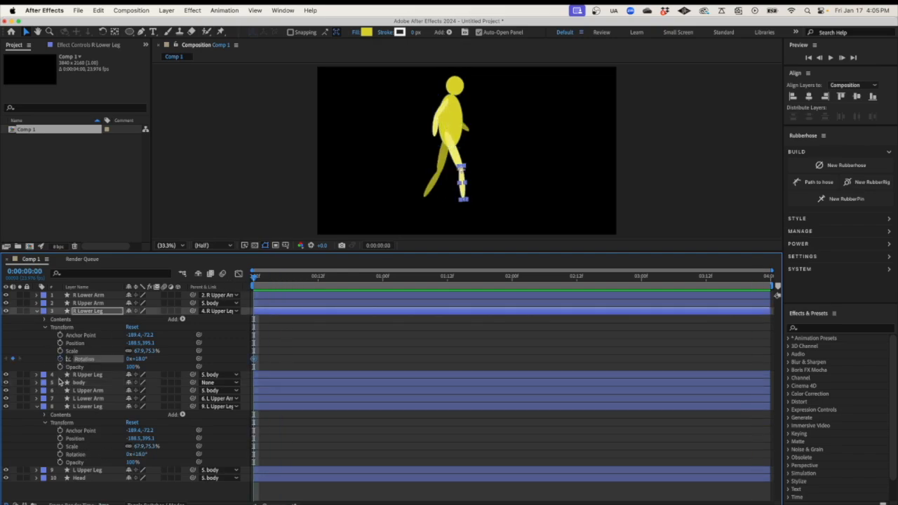
pyautogui.click(60, 455)
pyautogui.moveTo(254, 279); pyautogui.dragTo(318, 281)
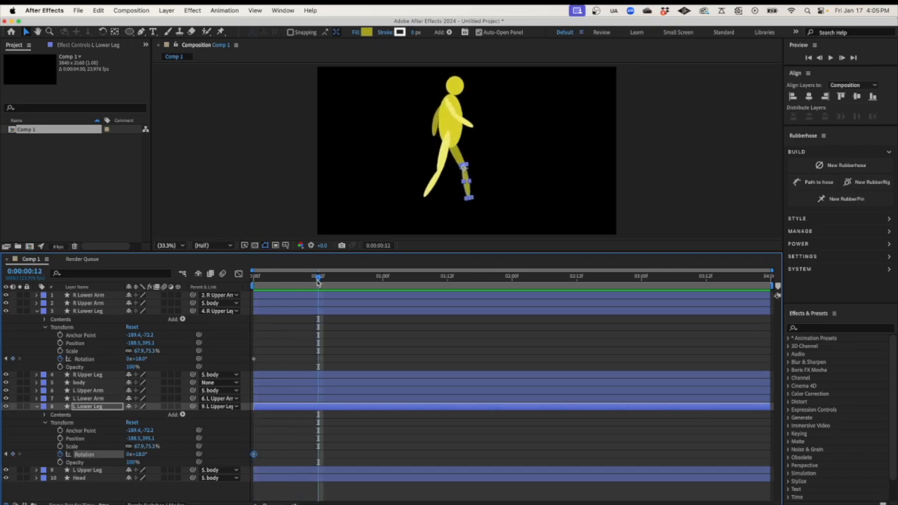
pyautogui.moveTo(138, 361); pyautogui.dragTo(147, 358)
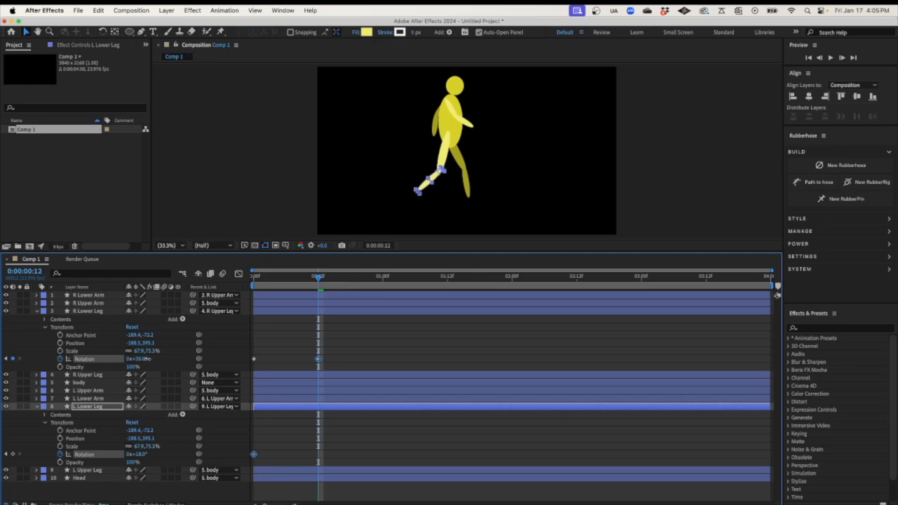
pyautogui.click(147, 360)
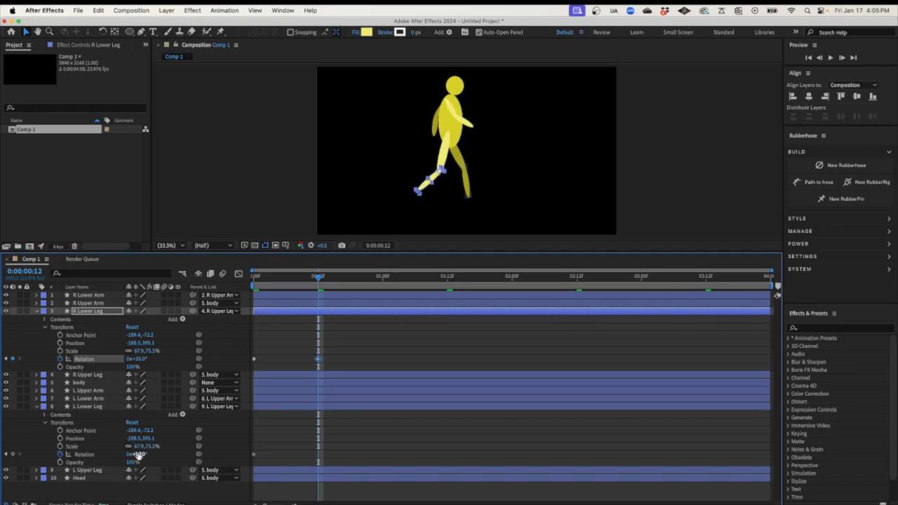
pyautogui.moveTo(138, 455); pyautogui.dragTo(114, 455)
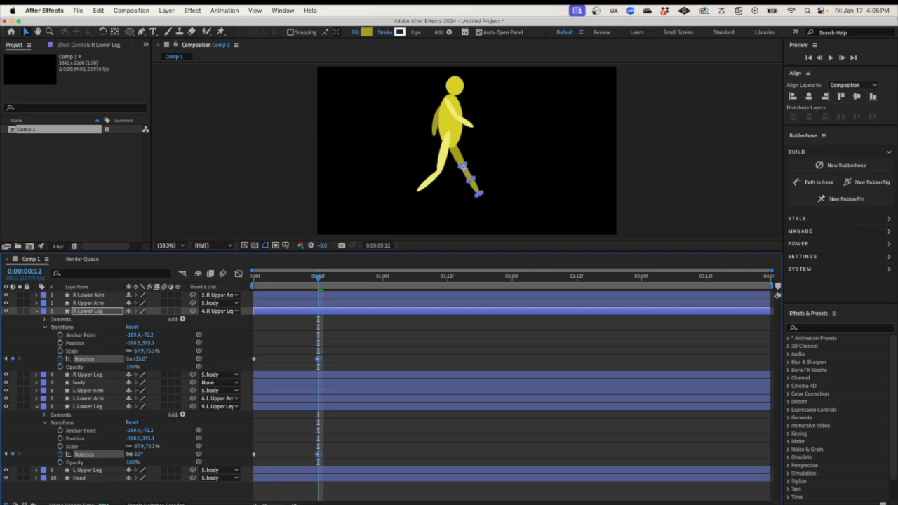
pyautogui.moveTo(320, 278); pyautogui.dragTo(241, 290)
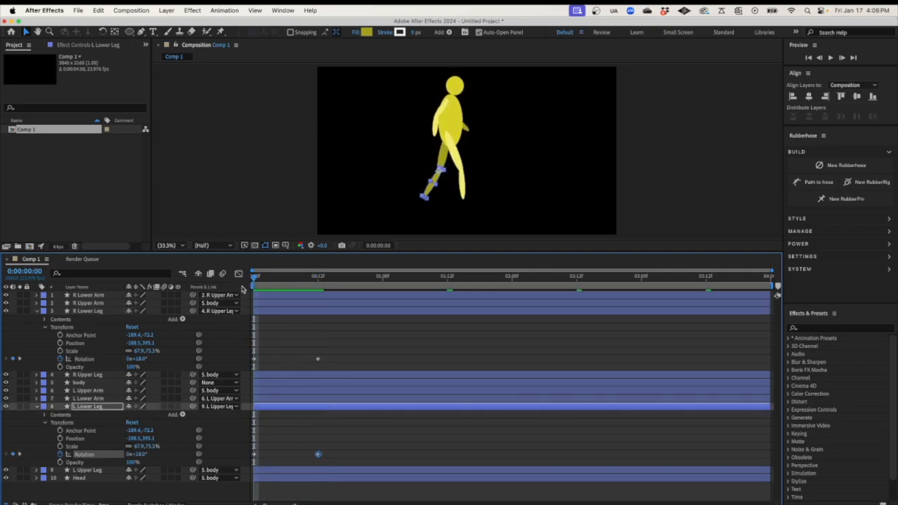
pyautogui.moveTo(140, 454); pyautogui.dragTo(148, 455)
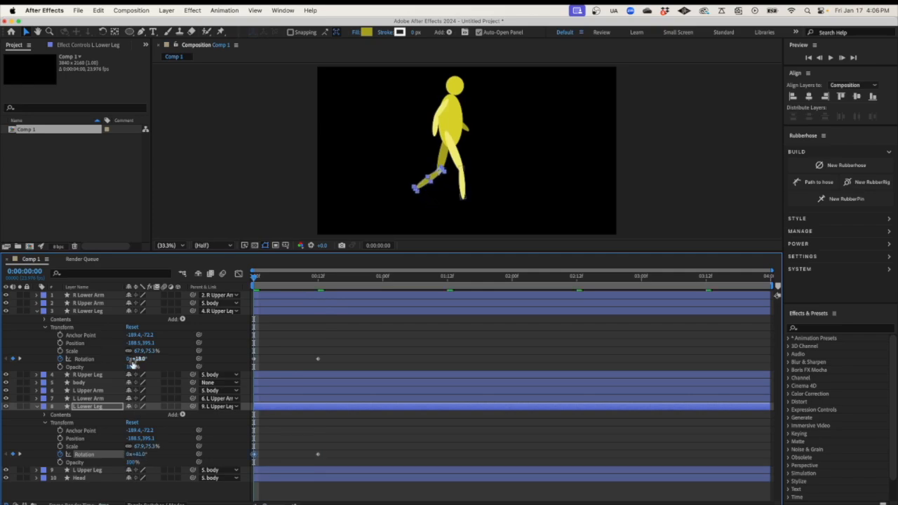
pyautogui.moveTo(138, 359); pyautogui.dragTo(135, 360)
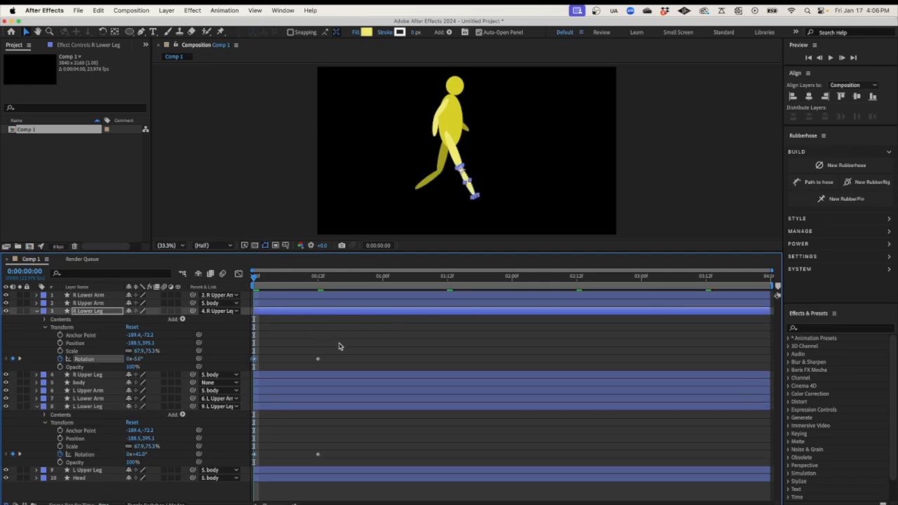
pyautogui.moveTo(339, 346); pyautogui.dragTo(250, 460)
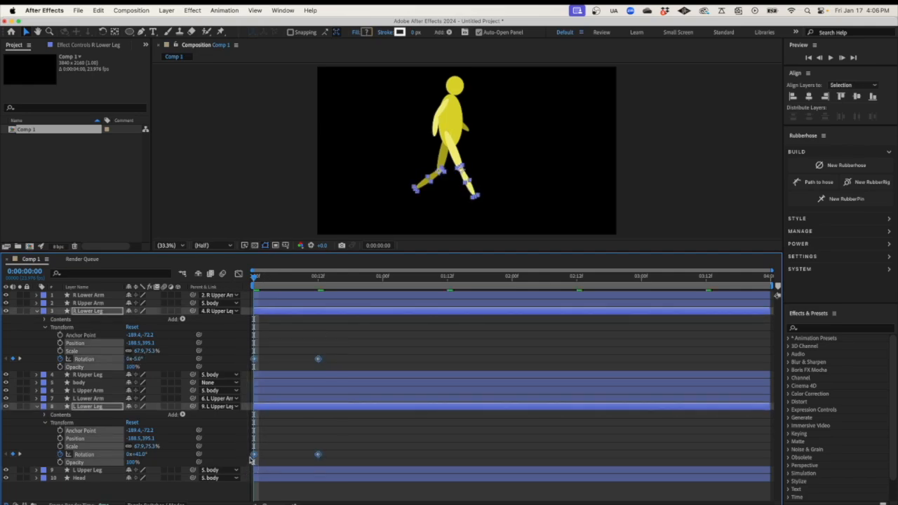
# Paste the lower-leg rotation keyframes at 1, 2 and 3 seconds
pyautogui.click(385, 280)
pyautogui.press('super+v')
pyautogui.click(512, 279)
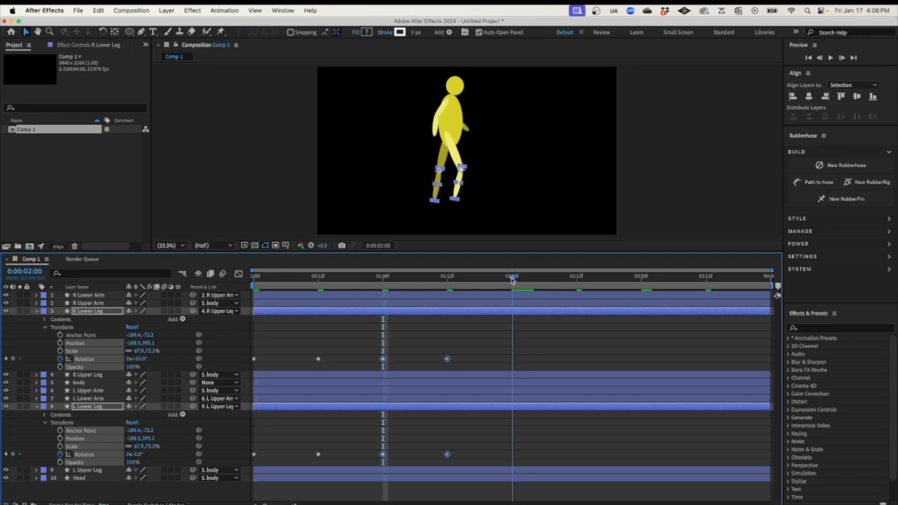
pyautogui.press('super+v')
pyautogui.click(642, 278)
pyautogui.press('super+v')
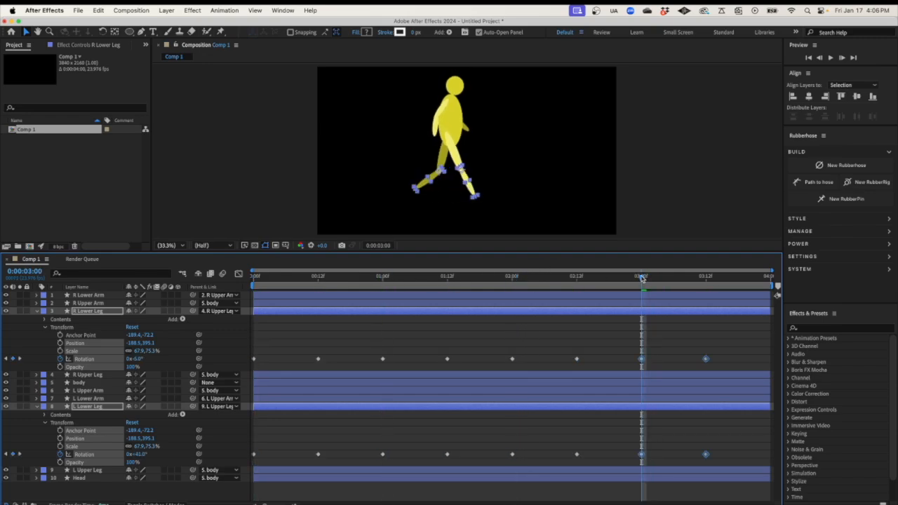
# Paste the starting lower-leg rotation keyframes at the comp's last frame
pyautogui.moveTo(273, 351); pyautogui.dragTo(248, 455)
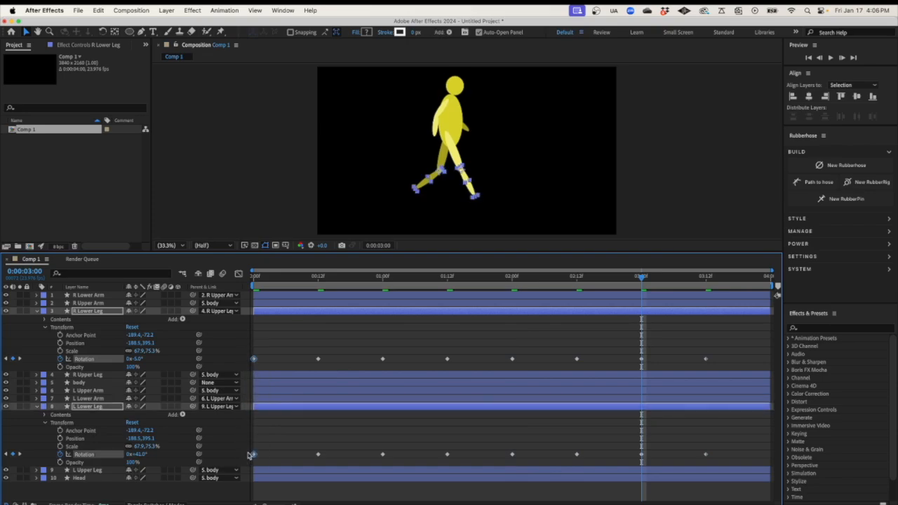
pyautogui.click(764, 279)
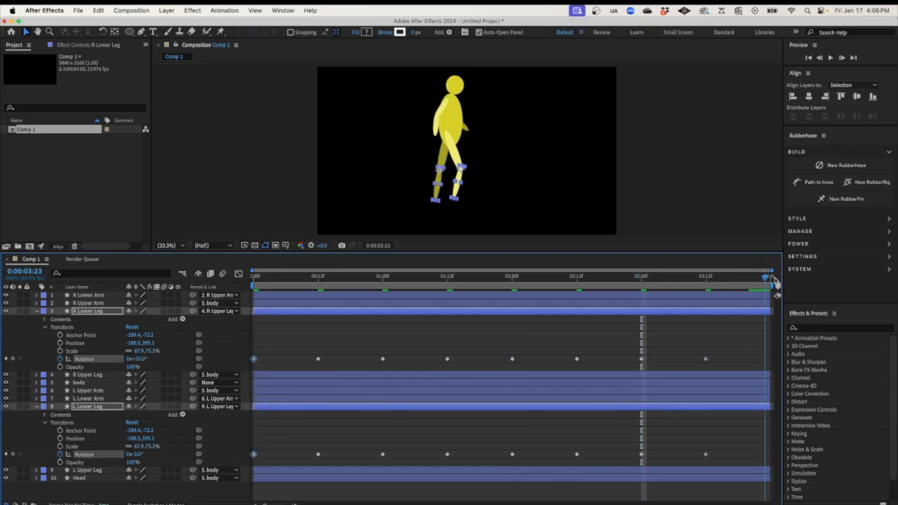
pyautogui.press('super+v')
pyautogui.moveTo(766, 362); pyautogui.dragTo(770, 362)
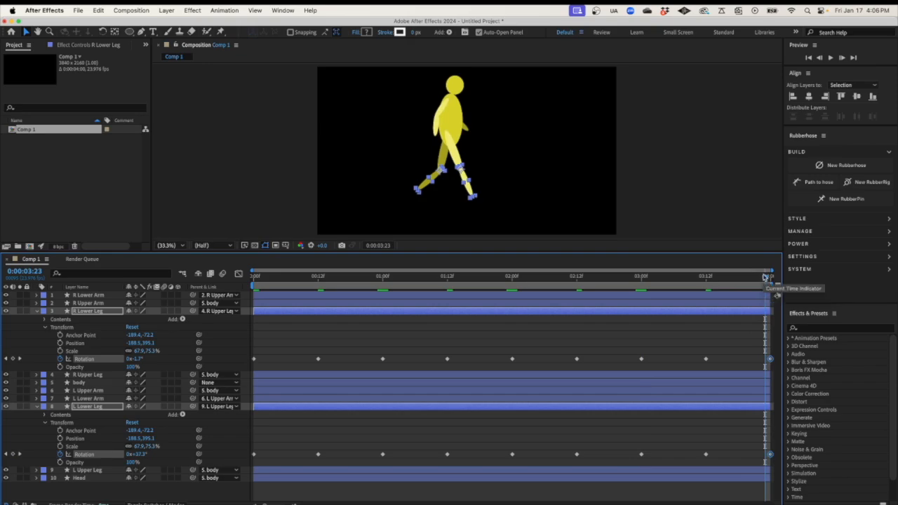
# Play back the walk cycle from the start and return to frame 0
pyautogui.moveTo(765, 279); pyautogui.dragTo(254, 278)
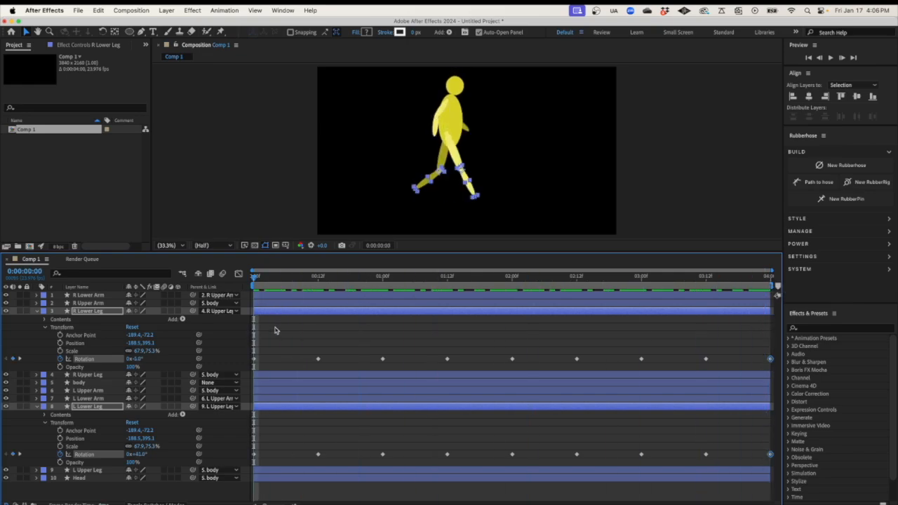
pyautogui.click(275, 331)
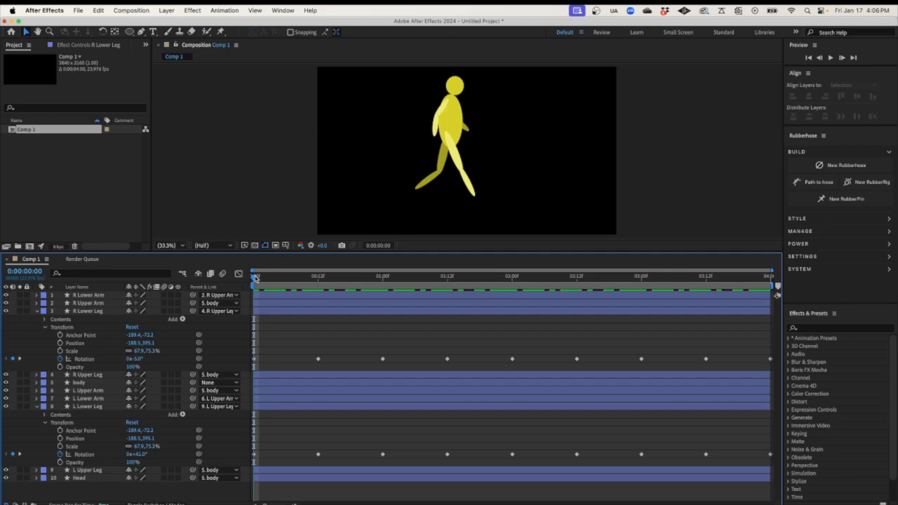
pyautogui.press('space')
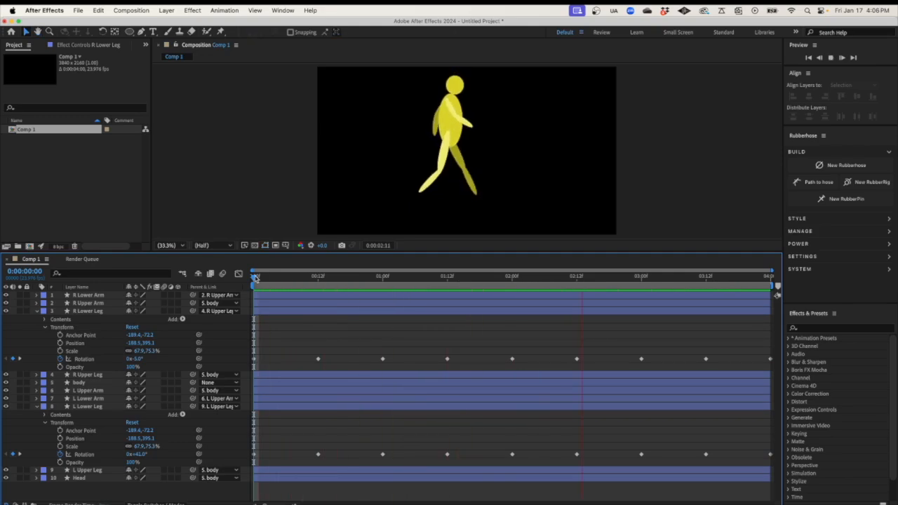
pyautogui.press('space')
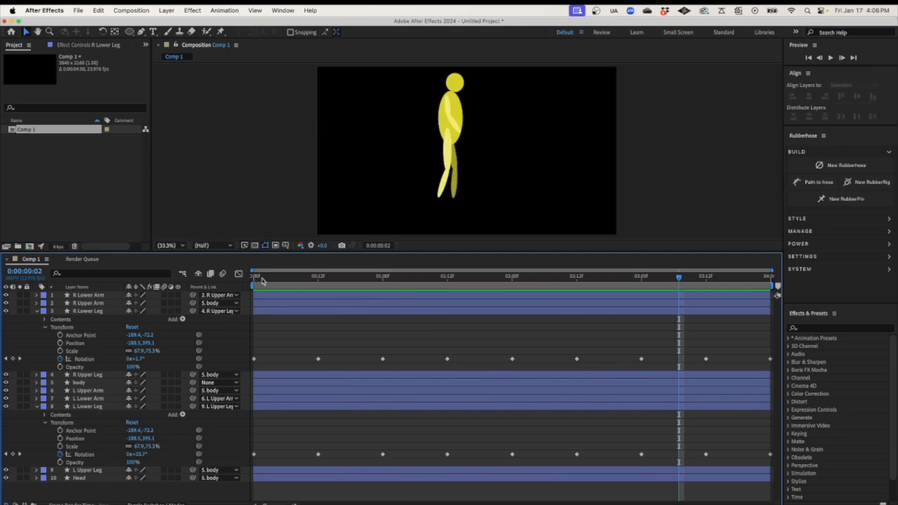
pyautogui.moveTo(262, 281); pyautogui.dragTo(253, 281)
# Collapse the lower legs, expand both lower arms, and set R Lower Arm Rotation to -6°
pyautogui.click(38, 311)
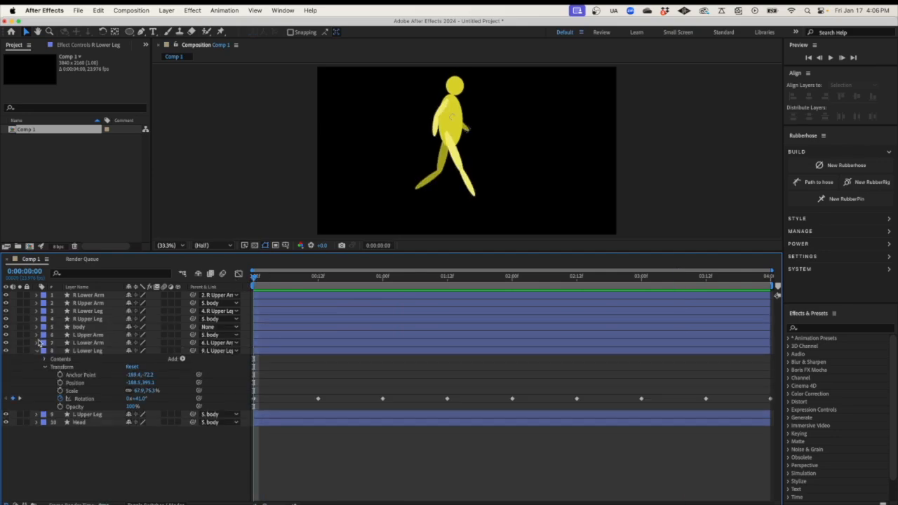
pyautogui.click(37, 351)
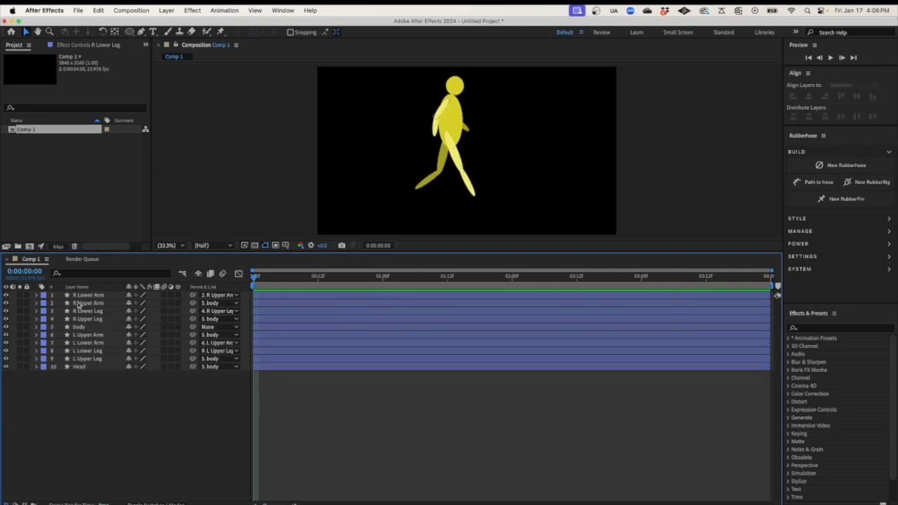
pyautogui.click(36, 295)
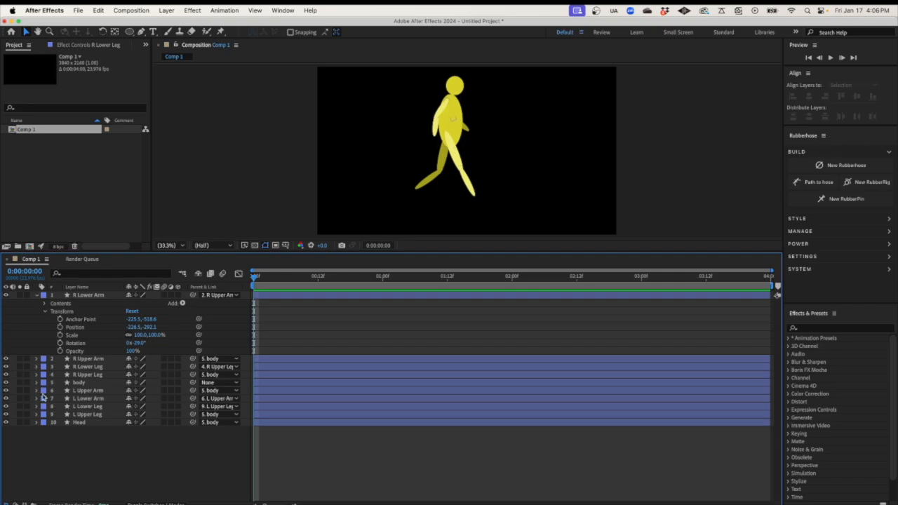
pyautogui.click(37, 398)
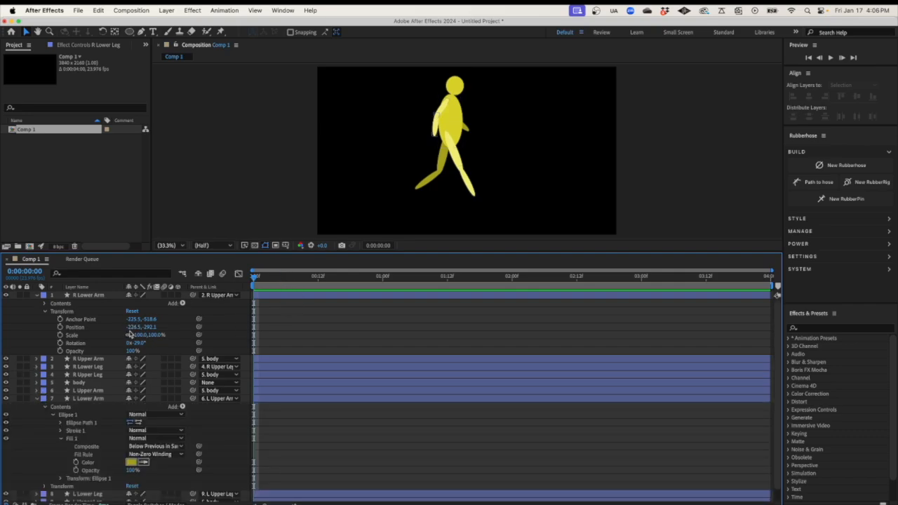
pyautogui.moveTo(140, 343); pyautogui.dragTo(152, 341)
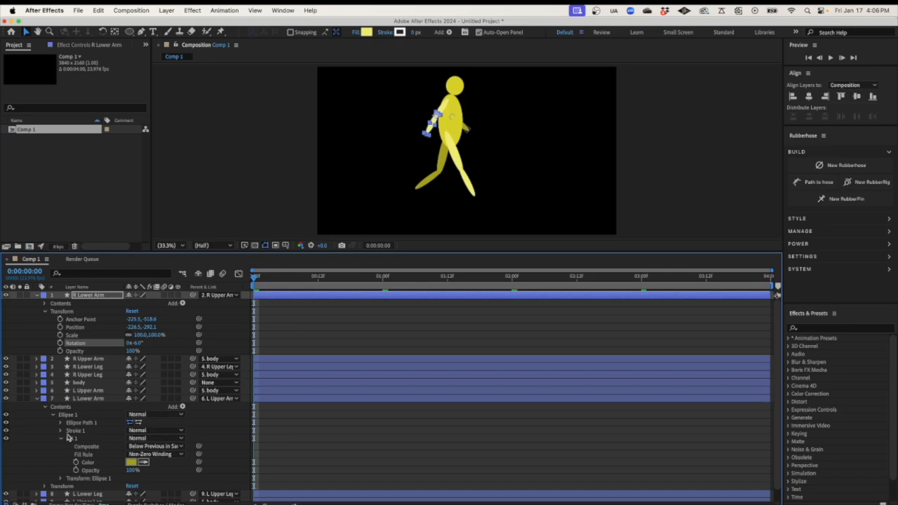
pyautogui.click(44, 407)
# Keyframe lower-arm Rotation: L -45° at frame 0, then L -5° and R -49° at frame 12
pyautogui.click(45, 415)
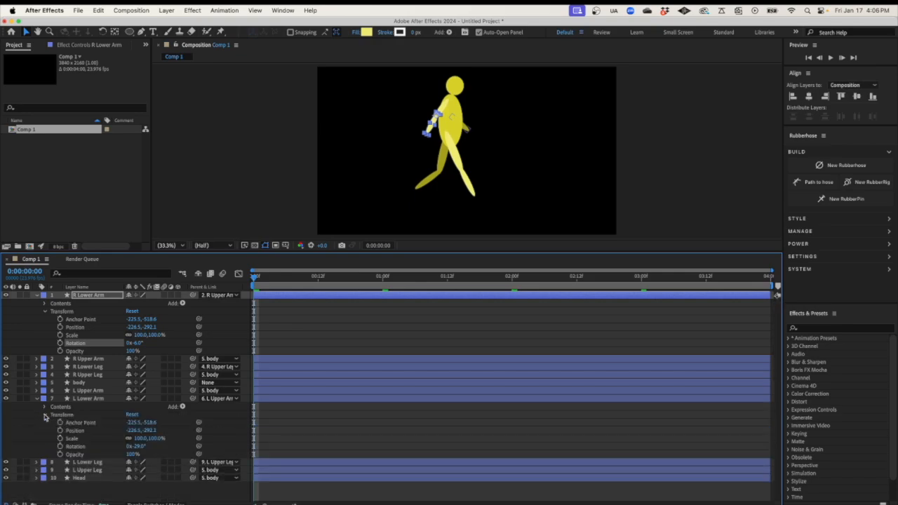
pyautogui.moveTo(137, 447); pyautogui.dragTo(130, 447)
pyautogui.click(130, 447)
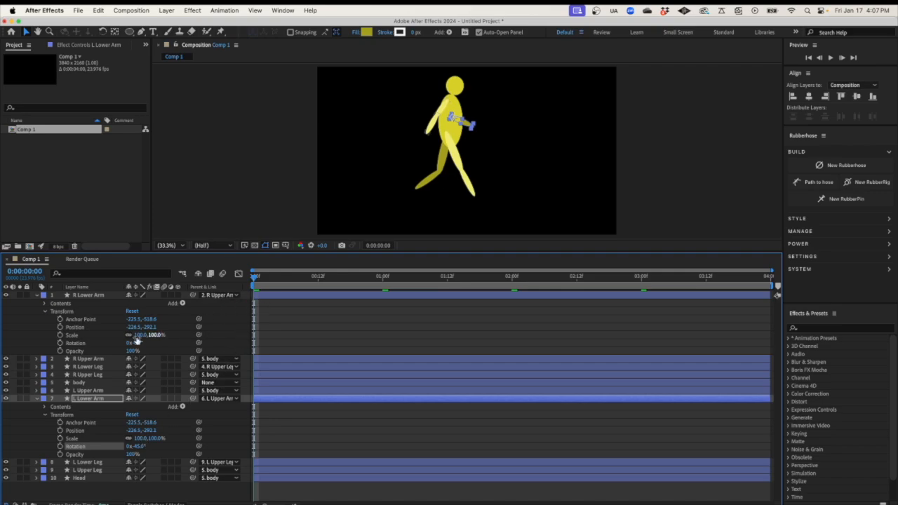
pyautogui.click(61, 343)
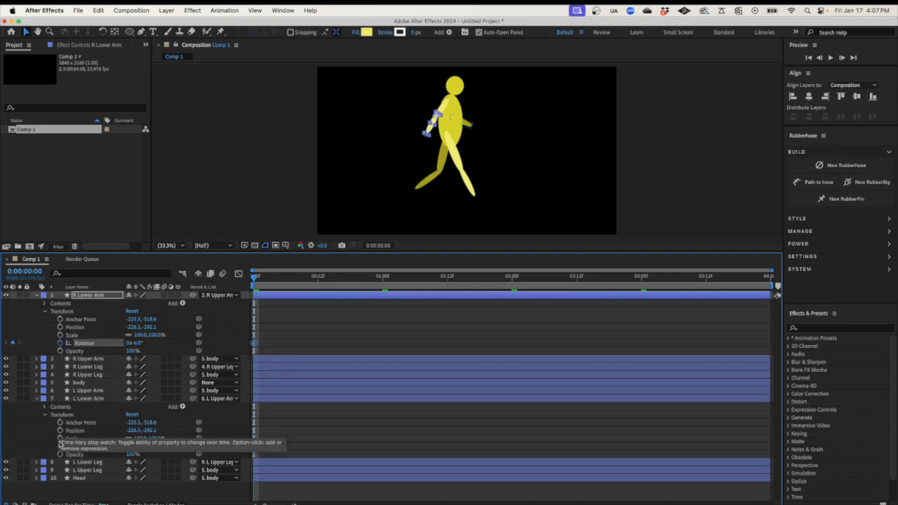
pyautogui.click(61, 447)
pyautogui.moveTo(255, 279); pyautogui.dragTo(317, 282)
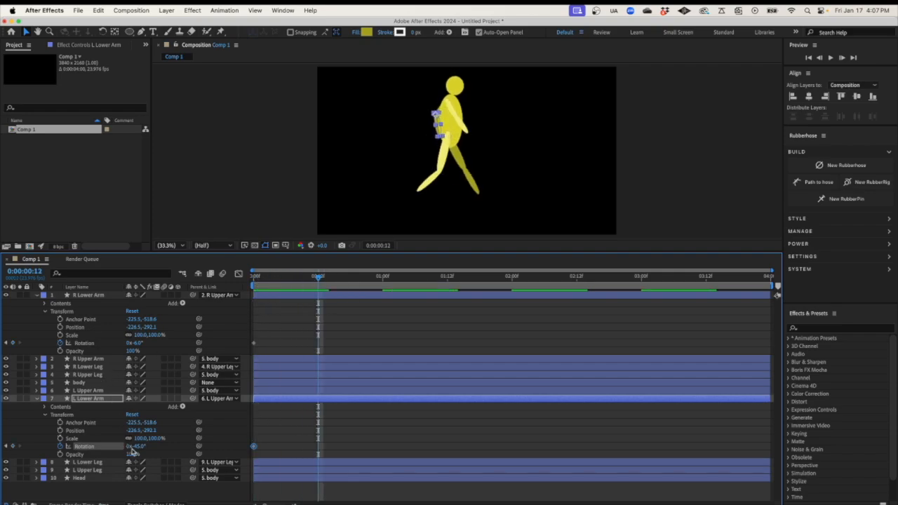
pyautogui.moveTo(134, 447); pyautogui.dragTo(162, 449)
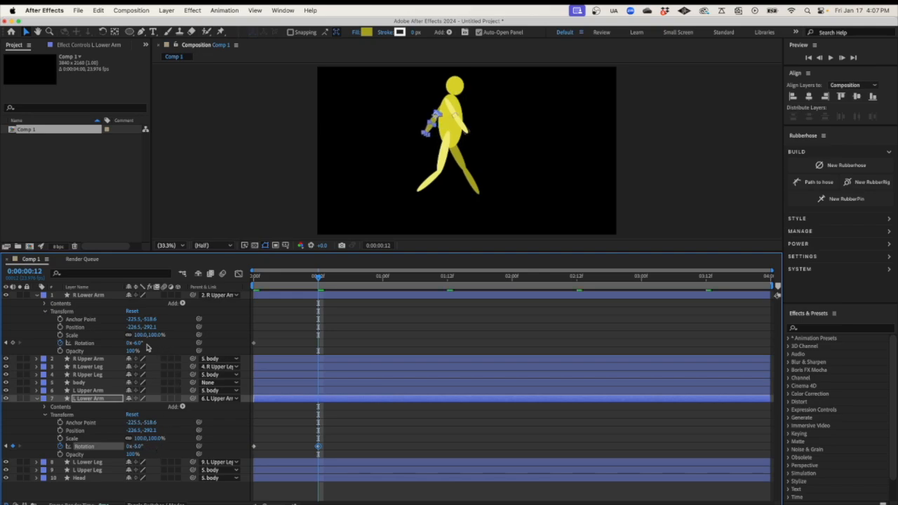
pyautogui.moveTo(135, 344); pyautogui.dragTo(120, 344)
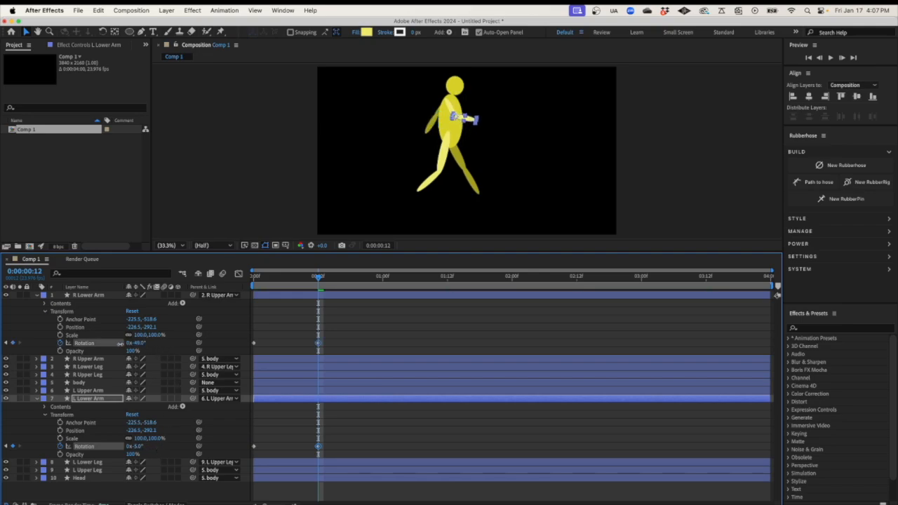
# Paste both lower arms' rotation keyframes at 1:00, 2:00 and 3:00
pyautogui.moveTo(334, 324); pyautogui.dragTo(246, 456)
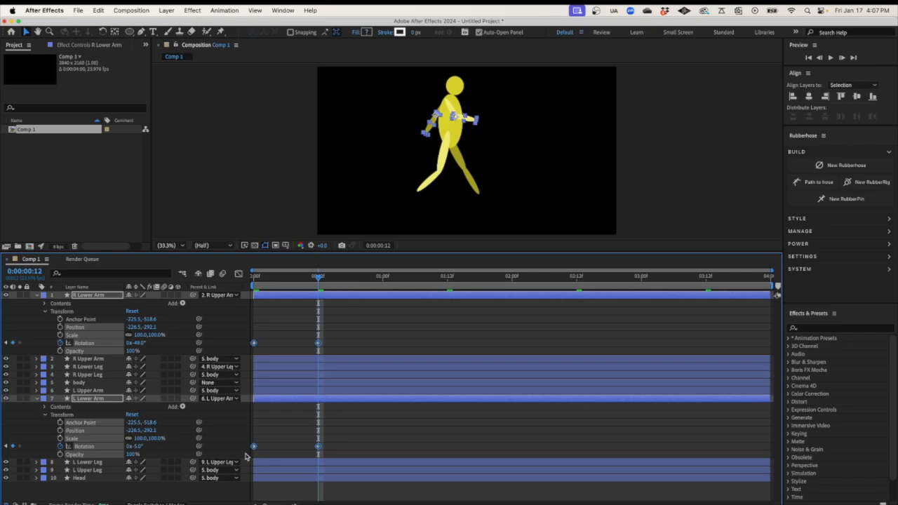
pyautogui.moveTo(388, 278); pyautogui.dragTo(383, 280)
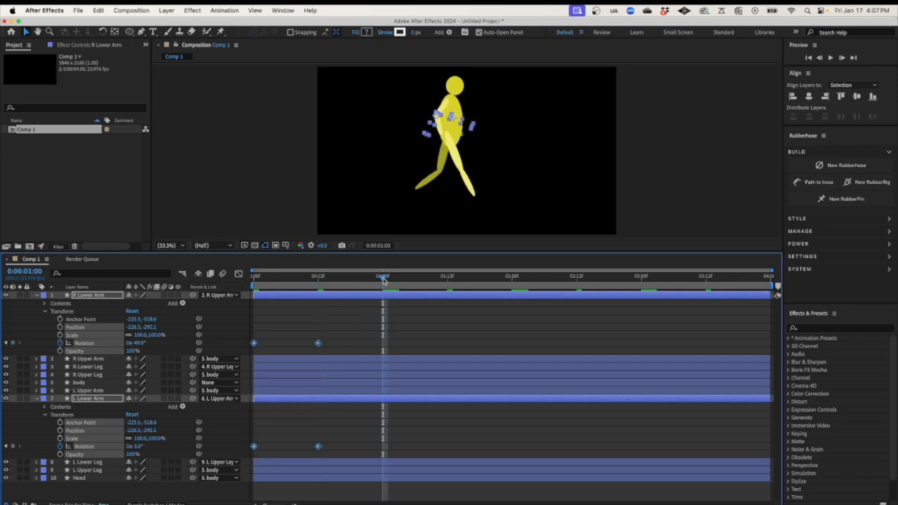
pyautogui.hotkey('ctrl', 'v')
pyautogui.click(513, 279)
pyautogui.hotkey('ctrl', 'v')
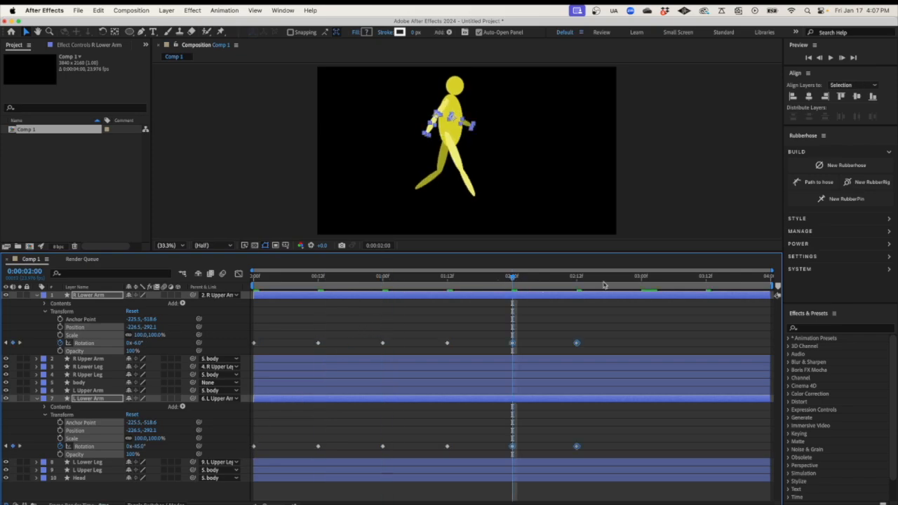
pyautogui.click(642, 278)
pyautogui.hotkey('ctrl', 'v')
# Paste the starting lower-arm keyframes at the comp's last frame and play the walk
pyautogui.moveTo(270, 337); pyautogui.dragTo(267, 453)
pyautogui.click(765, 278)
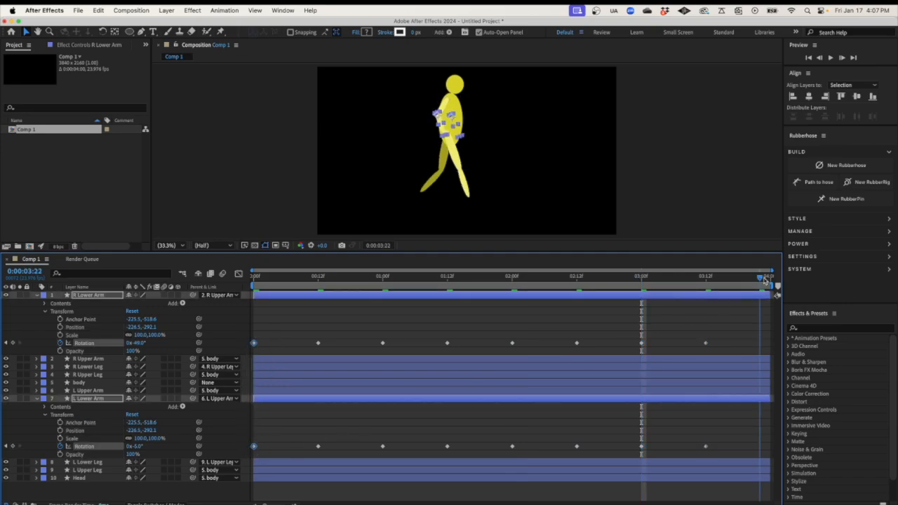
pyautogui.click(765, 279)
pyautogui.hotkey('ctrl', 'v')
pyautogui.moveTo(765, 343); pyautogui.dragTo(770, 345)
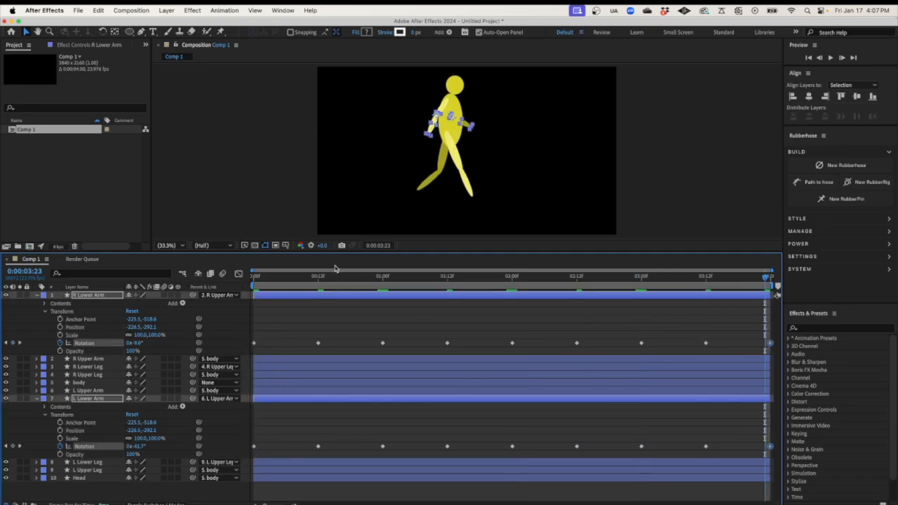
pyautogui.press('space')
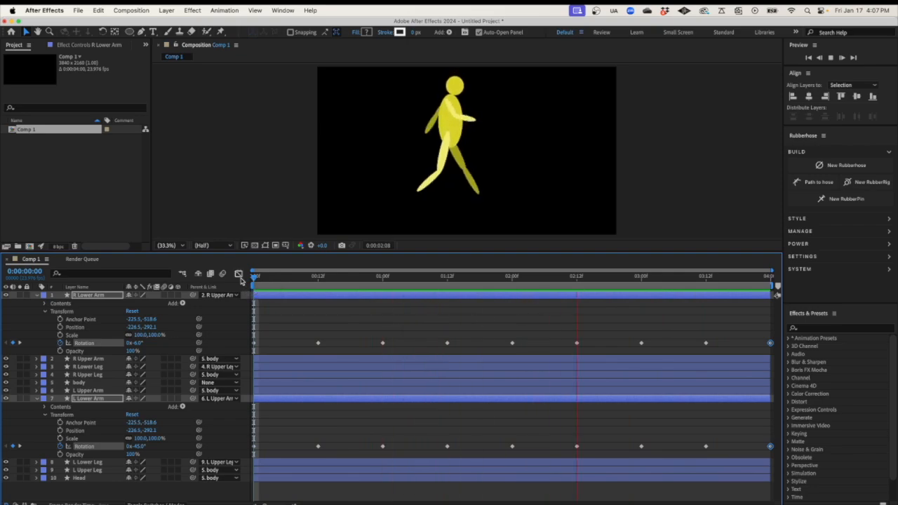
# Replay the arm swing preview and collapse the lower-arm layers' properties
pyautogui.press('space')
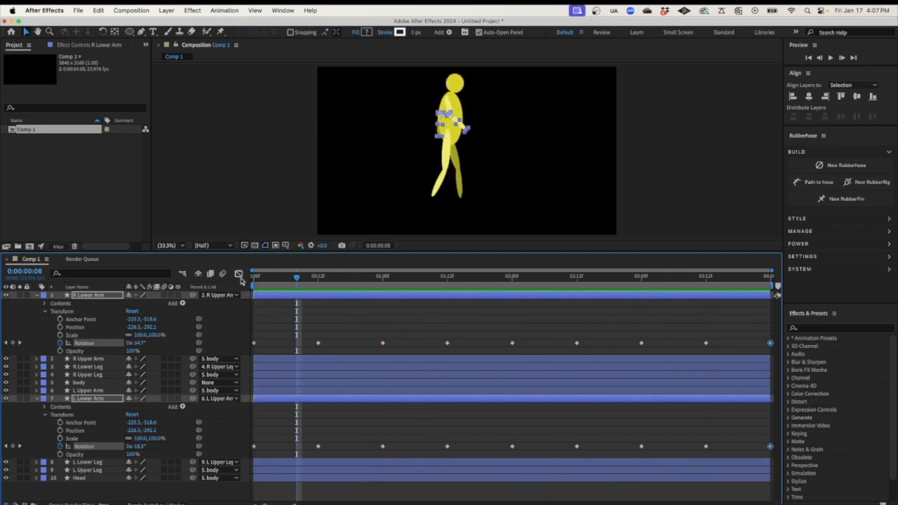
pyautogui.press('space')
pyautogui.press('space')
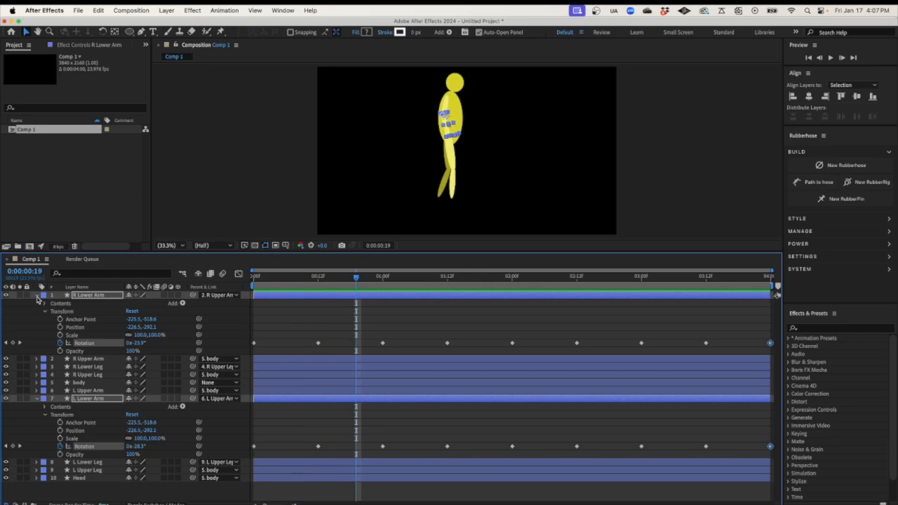
pyautogui.click(38, 296)
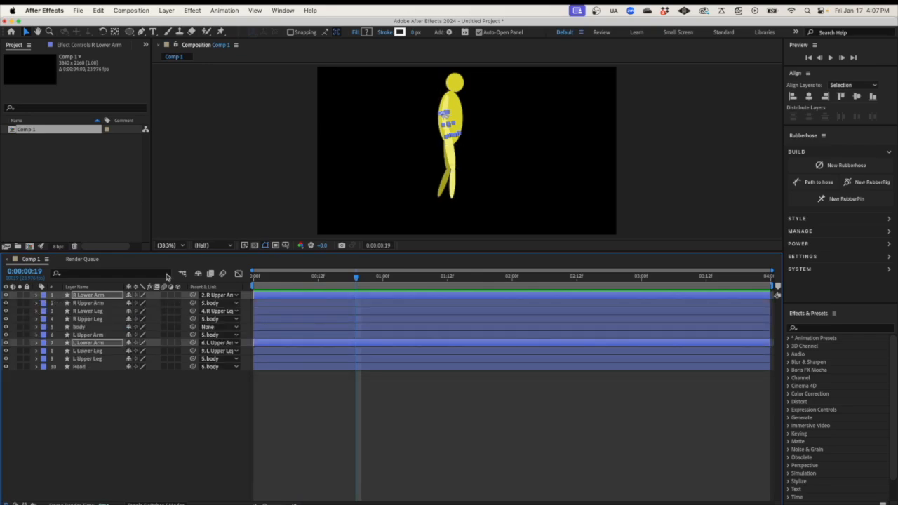
pyautogui.click(83, 327)
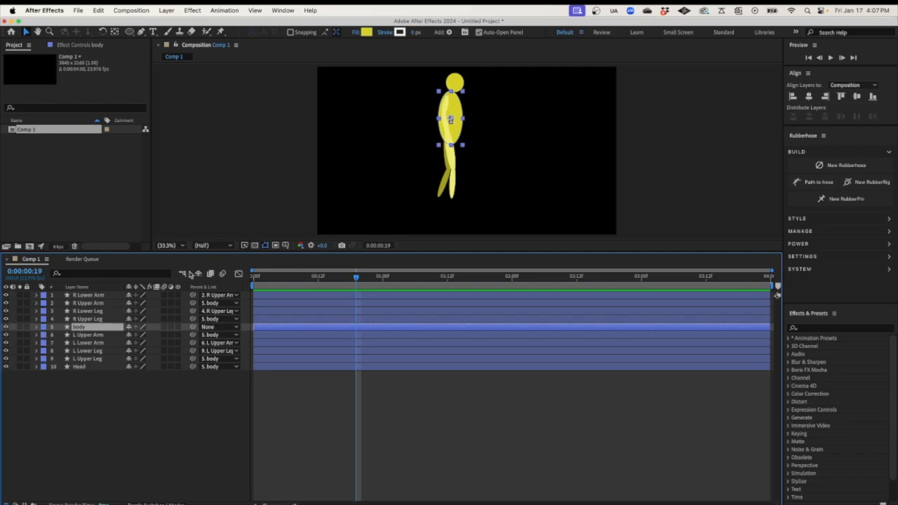
pyautogui.click(89, 410)
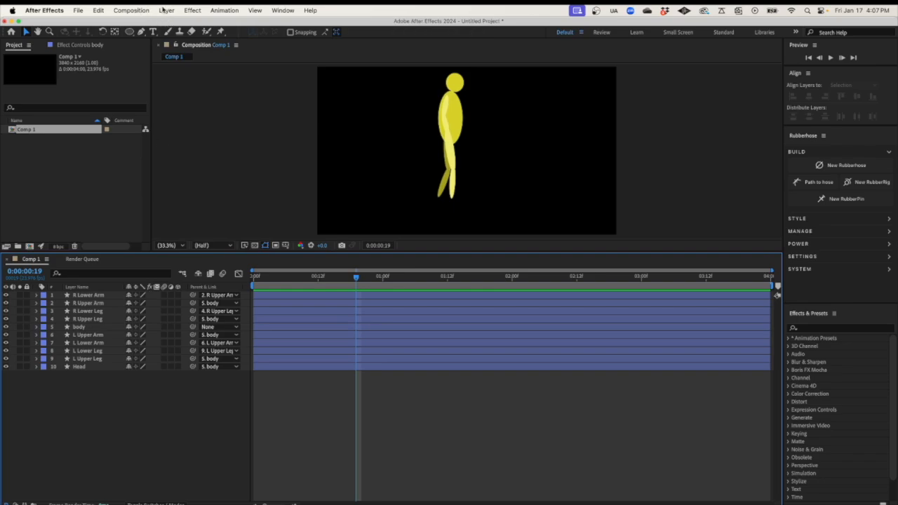
# Draw a wide rectangle on a new shape layer across the comp bottom and move it to the bottom of the stack
pyautogui.click(166, 10)
pyautogui.moveTo(210, 25)
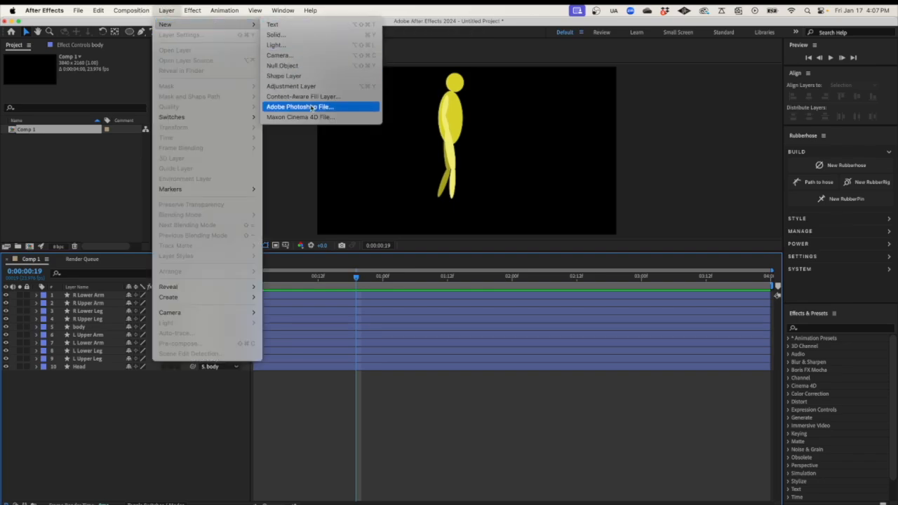
pyautogui.click(314, 75)
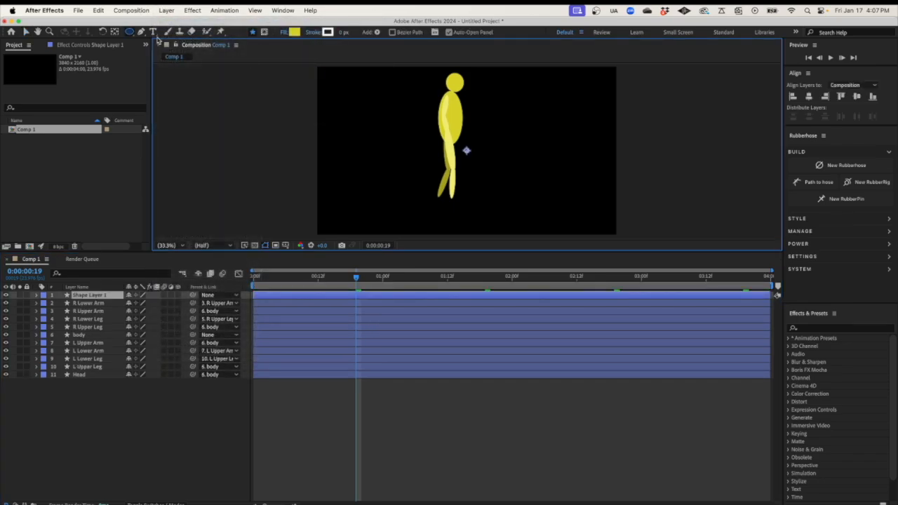
pyautogui.moveTo(133, 33); pyautogui.dragTo(160, 35)
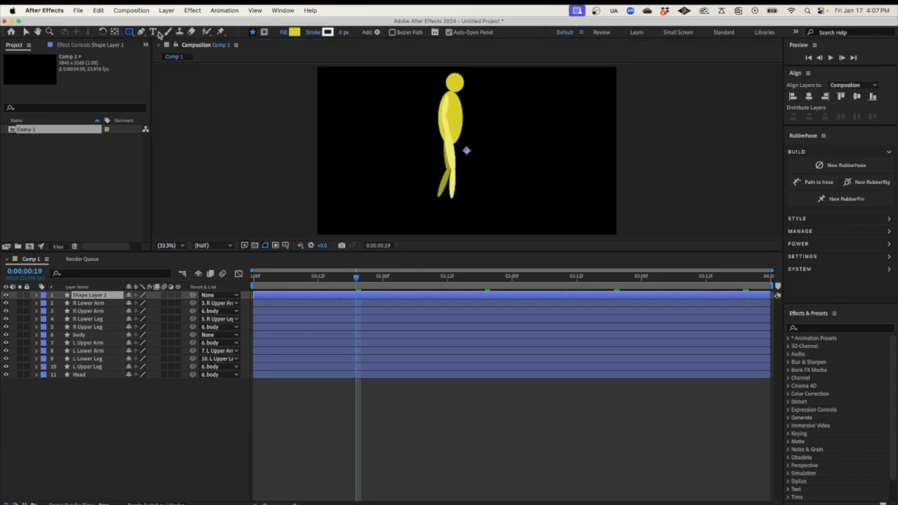
pyautogui.moveTo(310, 178); pyautogui.dragTo(623, 238)
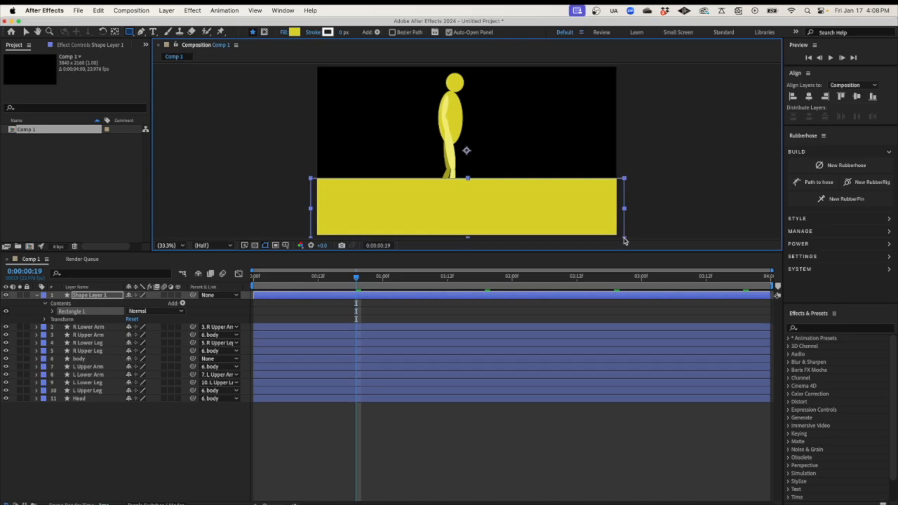
pyautogui.moveTo(93, 296); pyautogui.dragTo(89, 403)
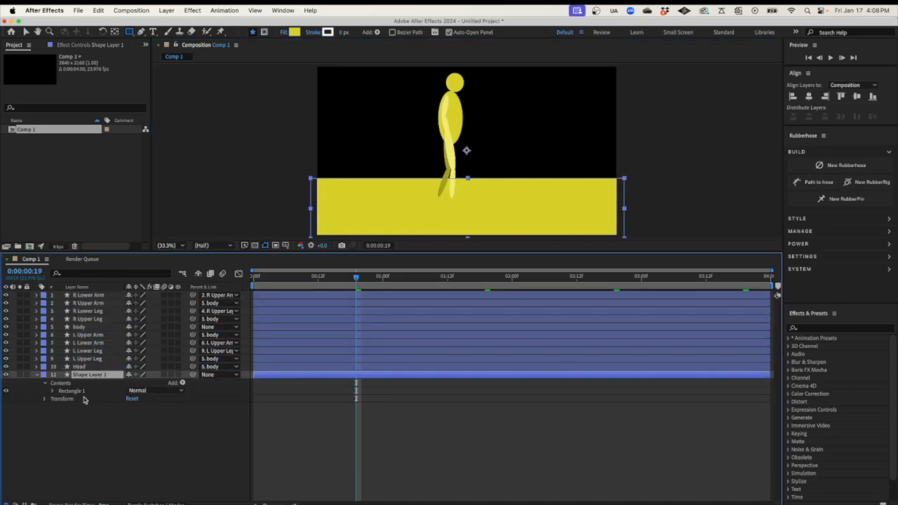
# Expand the rectangle's Fill 1 and give it a first greyish olive fill colour
pyautogui.click(44, 400)
pyautogui.click(52, 391)
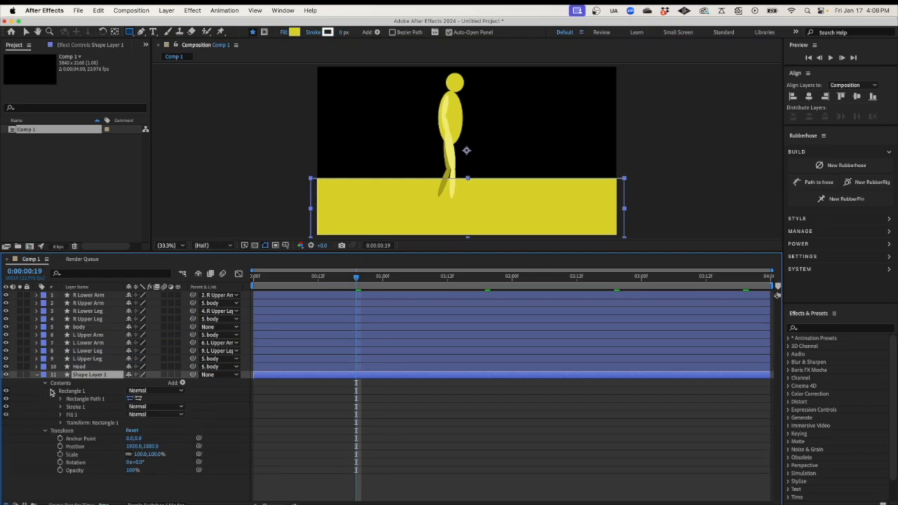
pyautogui.click(61, 415)
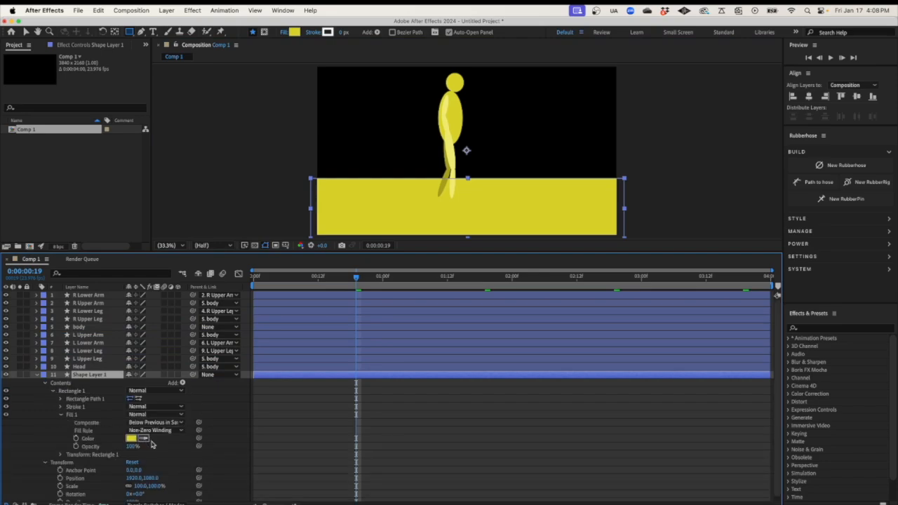
pyautogui.click(131, 439)
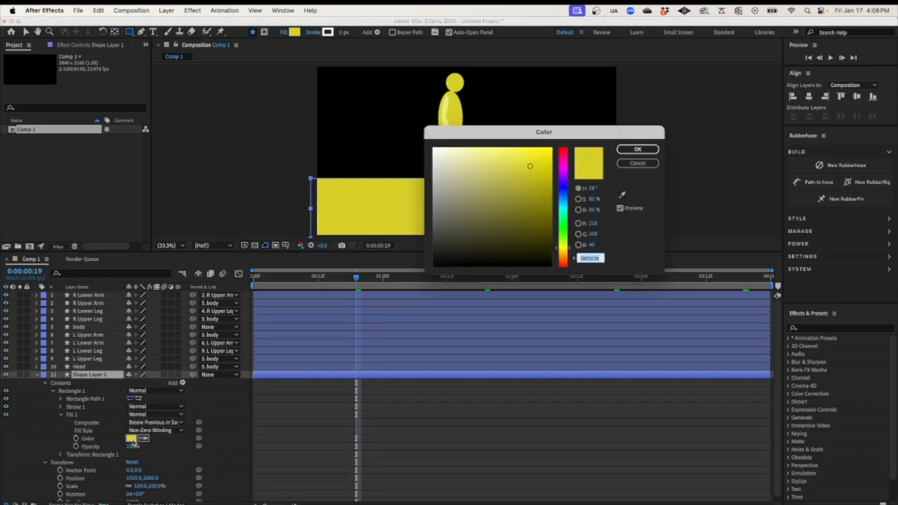
pyautogui.click(475, 199)
pyautogui.click(466, 199)
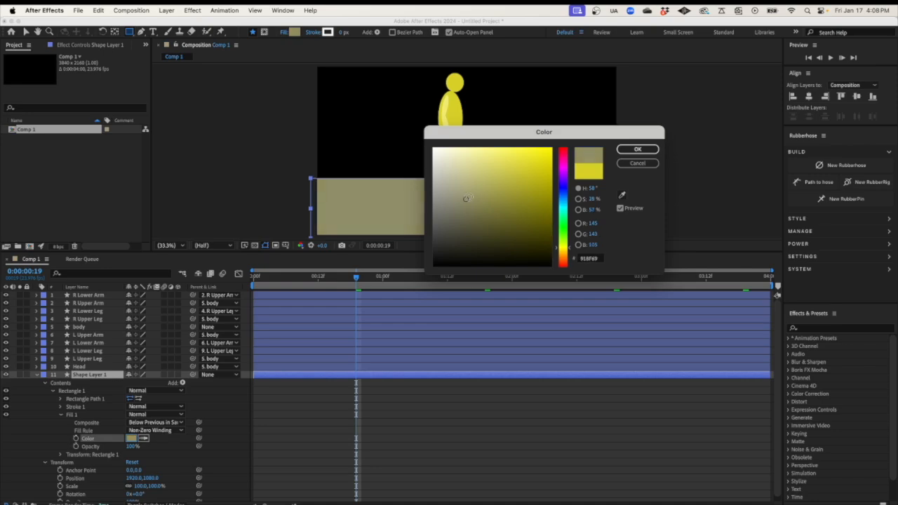
pyautogui.click(646, 150)
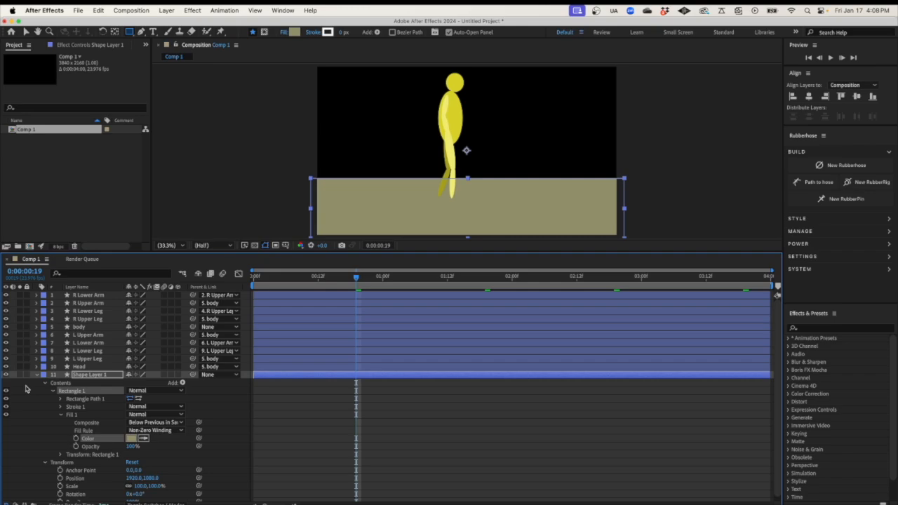
# Refine the ground fill to the darker olive 65644C
pyautogui.click(131, 438)
pyautogui.moveTo(520, 132); pyautogui.dragTo(553, 302)
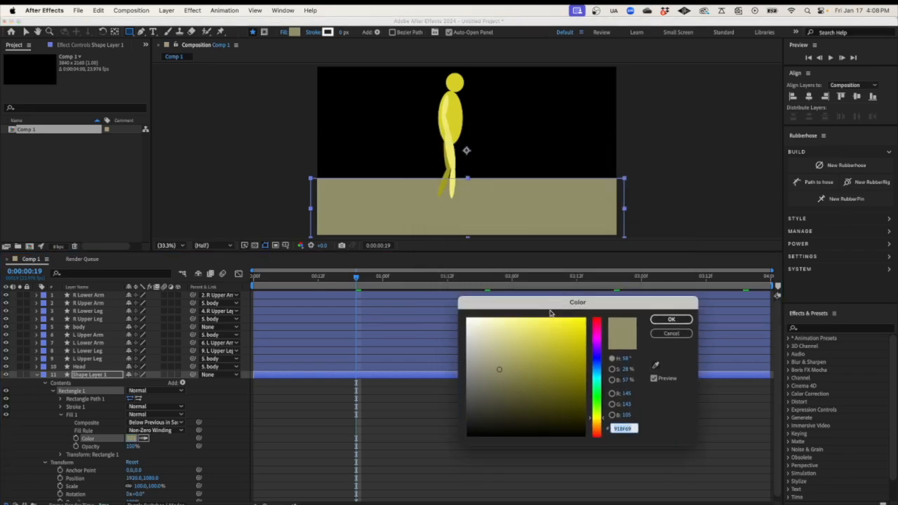
pyautogui.click(489, 355)
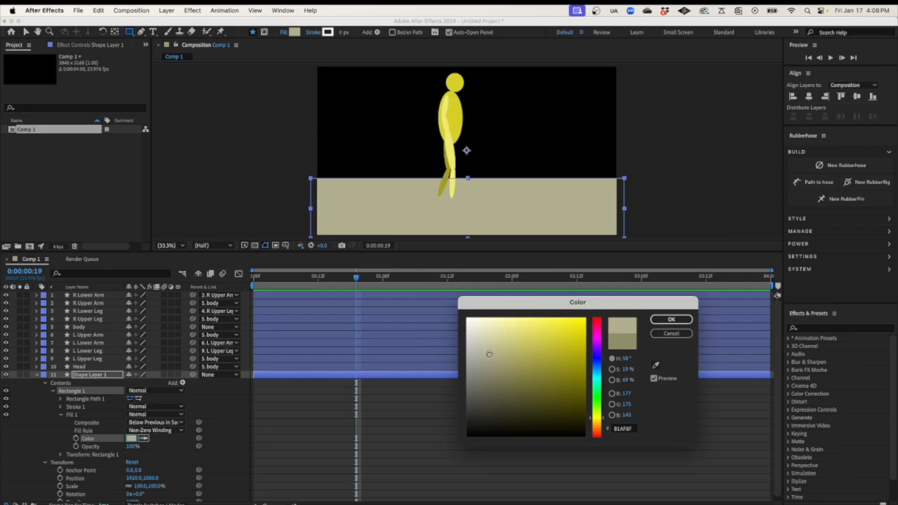
pyautogui.click(487, 368)
pyautogui.click(490, 382)
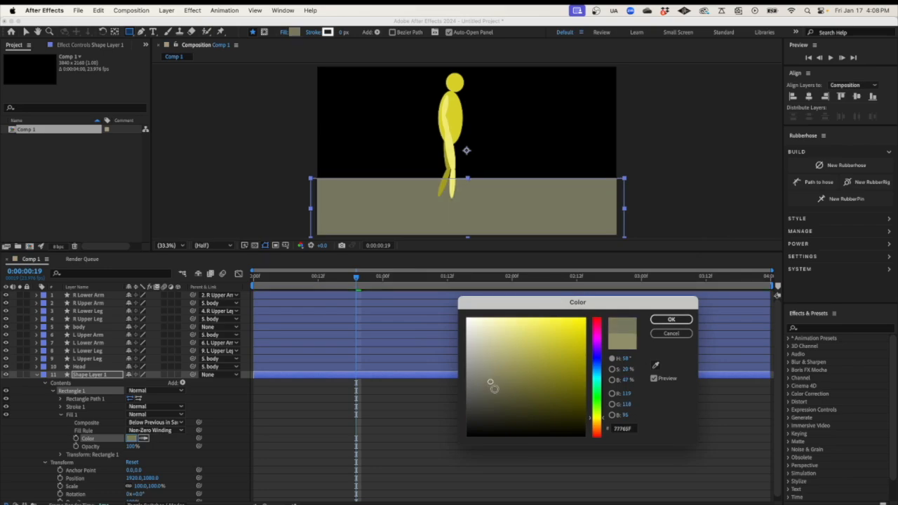
pyautogui.click(495, 389)
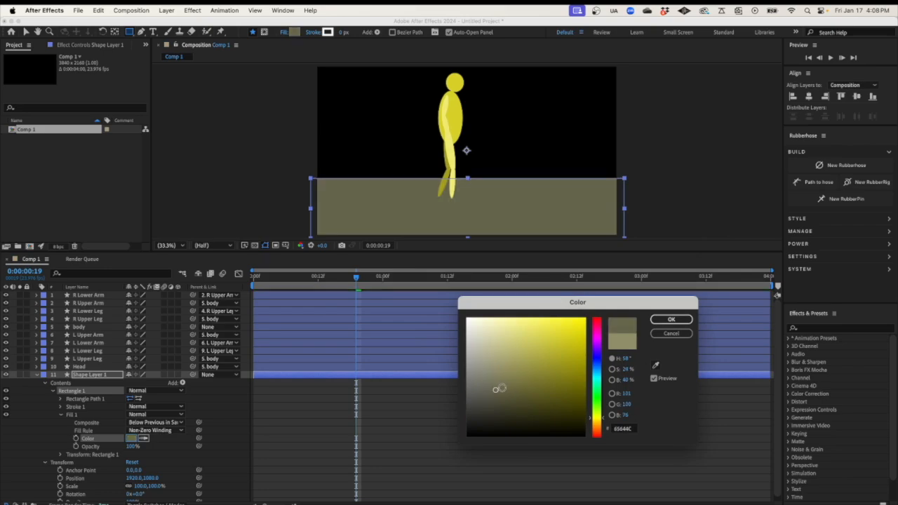
pyautogui.click(657, 319)
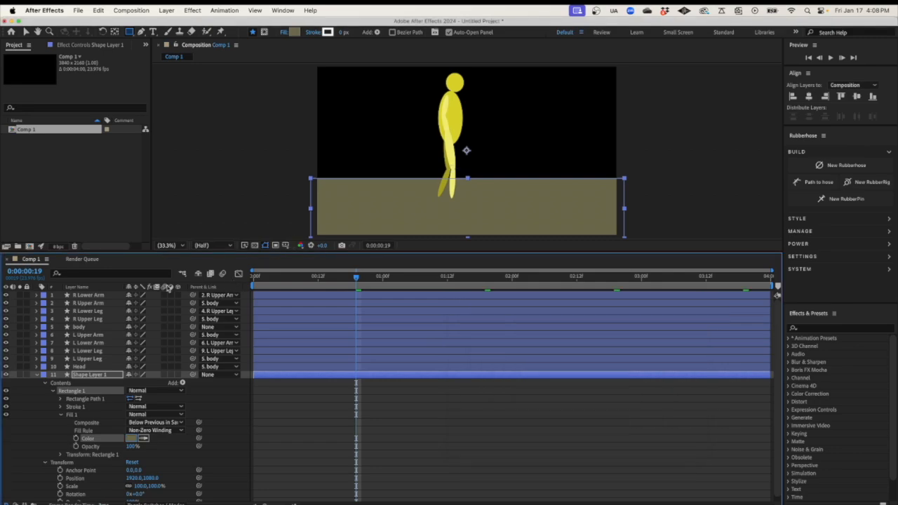
# Rename Shape Layer 1 to 'Ground Plane', then collapse and deselect it
pyautogui.rightClick(96, 377)
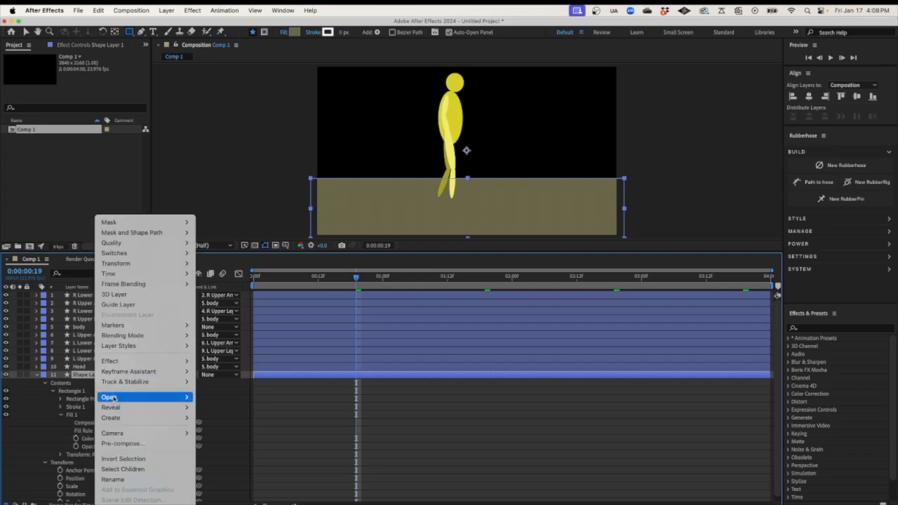
pyautogui.click(116, 479)
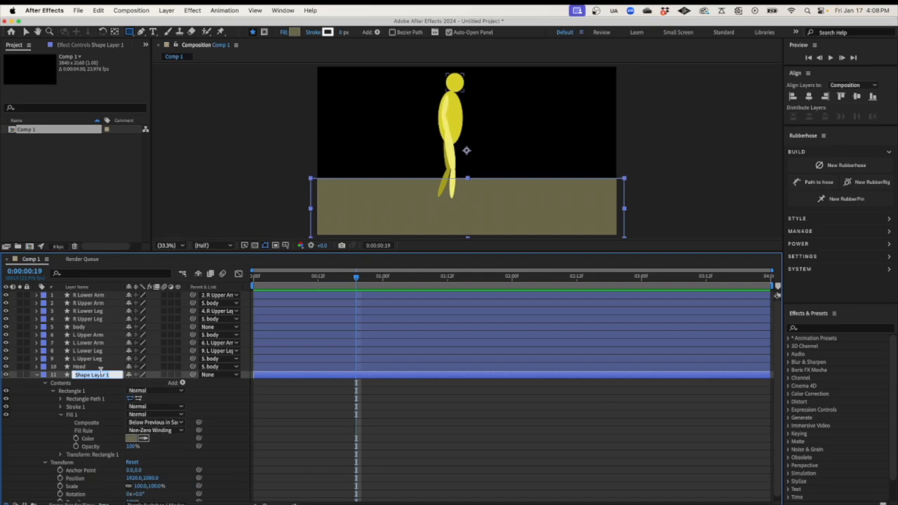
pyautogui.write('s')
pyautogui.write('round Plane')
pyautogui.press('Return')
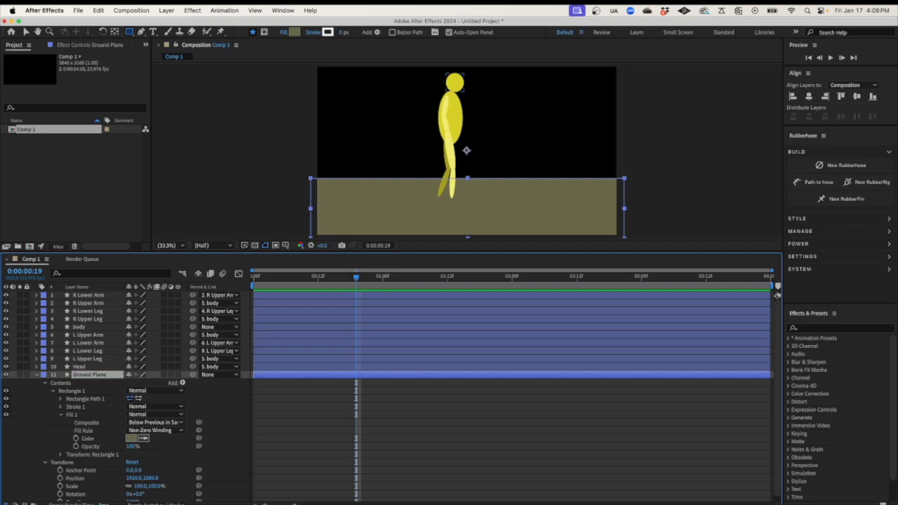
pyautogui.click(38, 375)
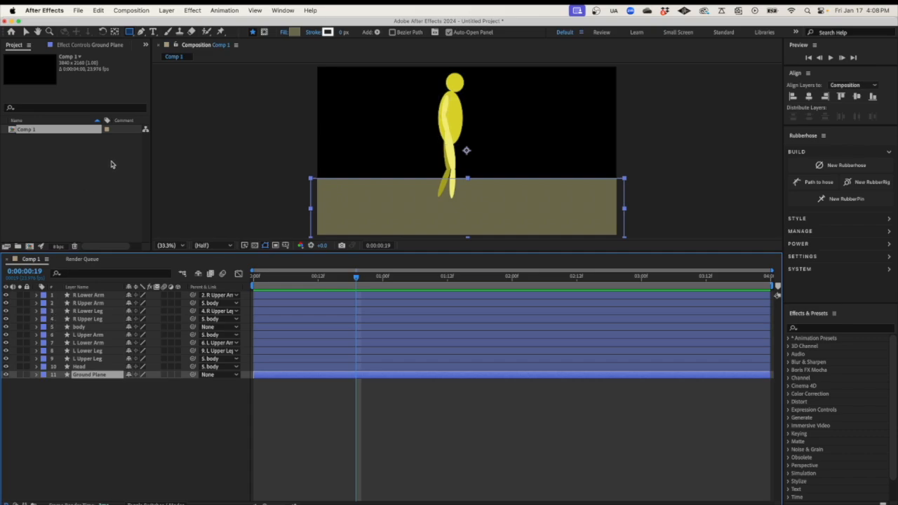
pyautogui.click(106, 416)
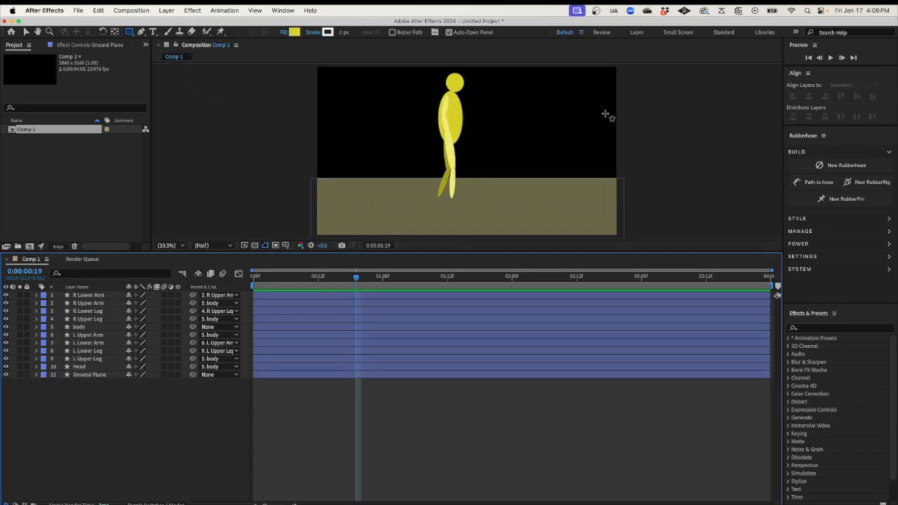
# Draw a small rectangle in the comp's upper right and check the Ground Plane's fill colour
pyautogui.moveTo(502, 100); pyautogui.dragTo(546, 119)
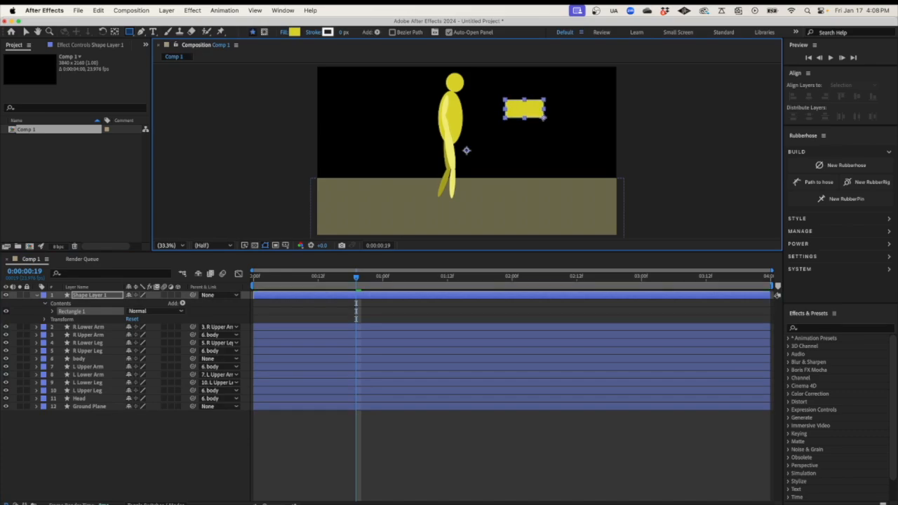
pyautogui.click(36, 408)
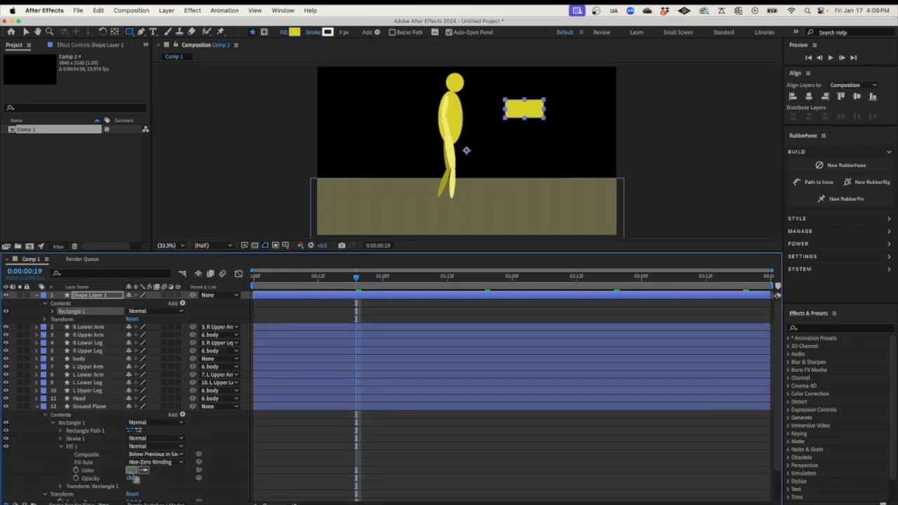
pyautogui.click(137, 470)
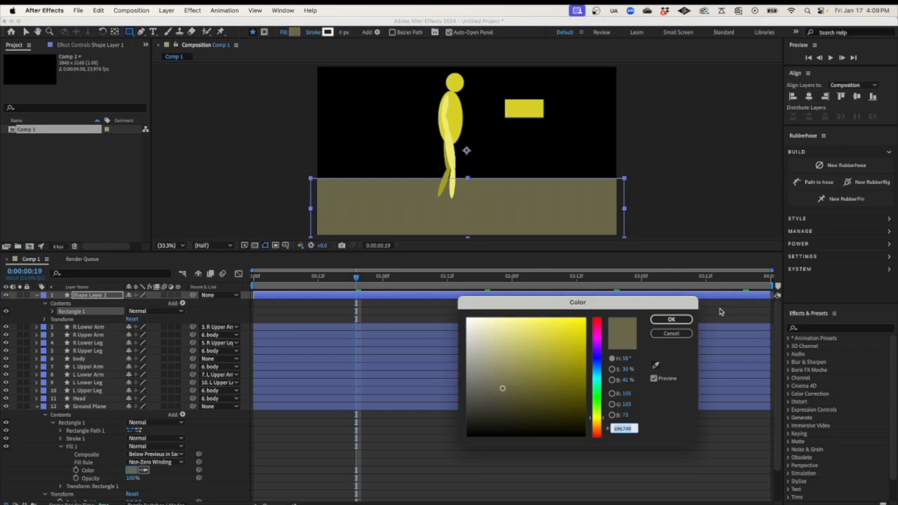
pyautogui.click(671, 319)
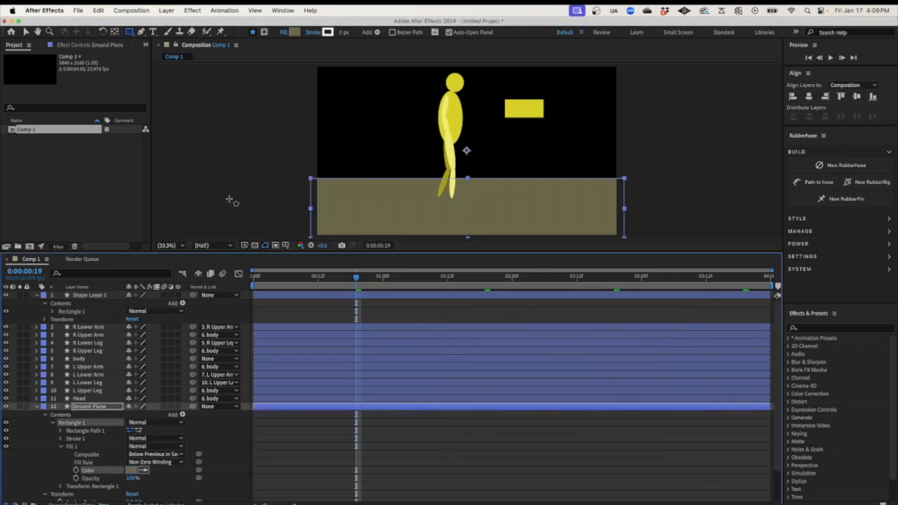
# Paste the Ground Plane's olive value into the small rectangle's fill colour
pyautogui.click(53, 311)
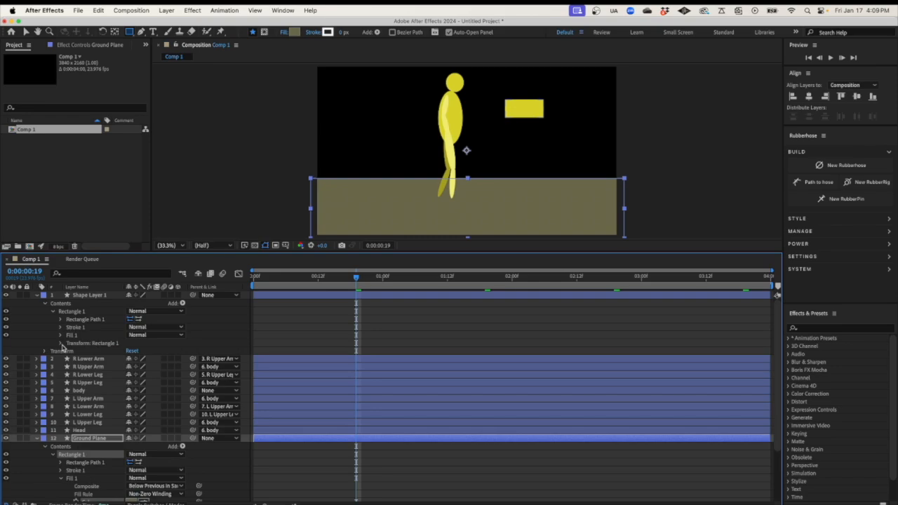
pyautogui.click(61, 336)
pyautogui.click(131, 360)
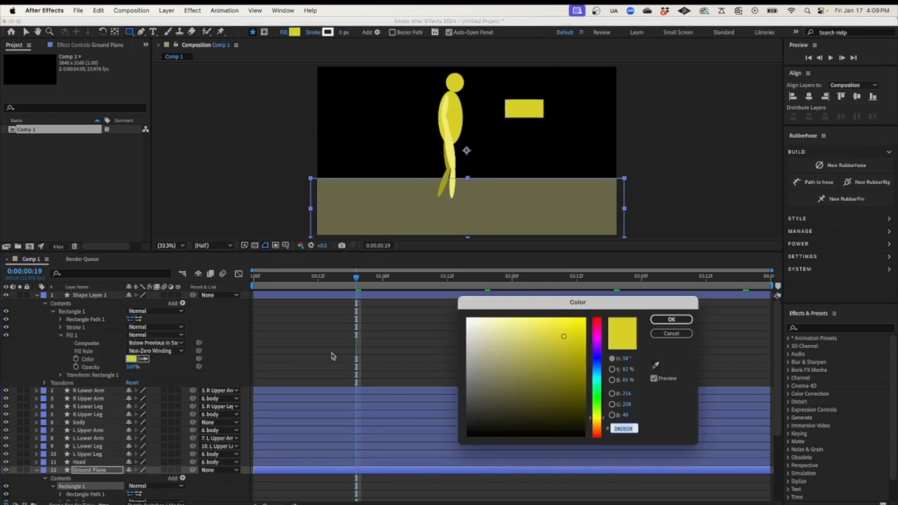
pyautogui.write('696749')
pyautogui.click(668, 321)
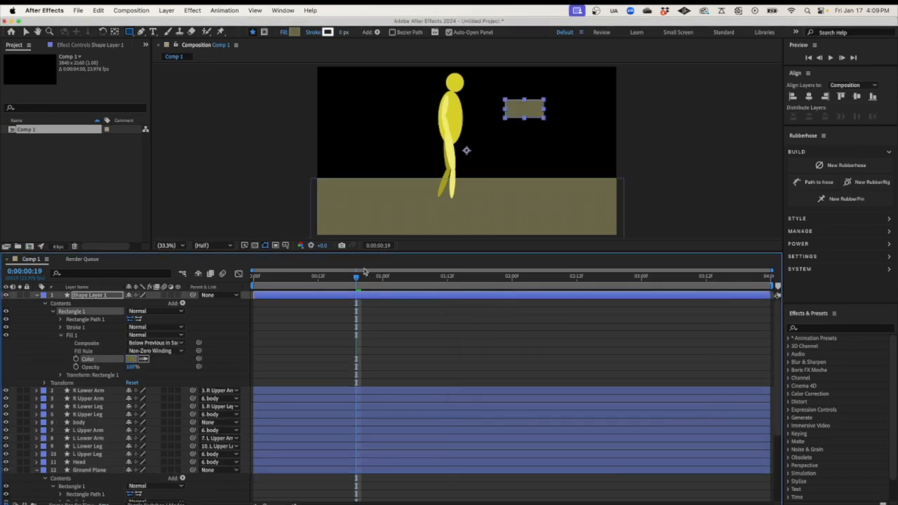
# Collapse the Shape Layer 1 and Ground Plane properties and select Shape Layer 1
pyautogui.click(37, 298)
pyautogui.click(38, 297)
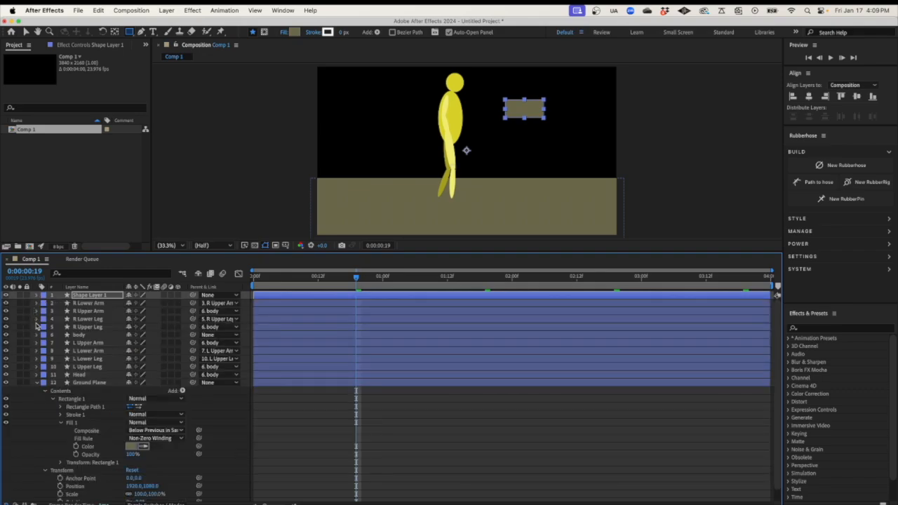
pyautogui.click(40, 384)
pyautogui.click(38, 387)
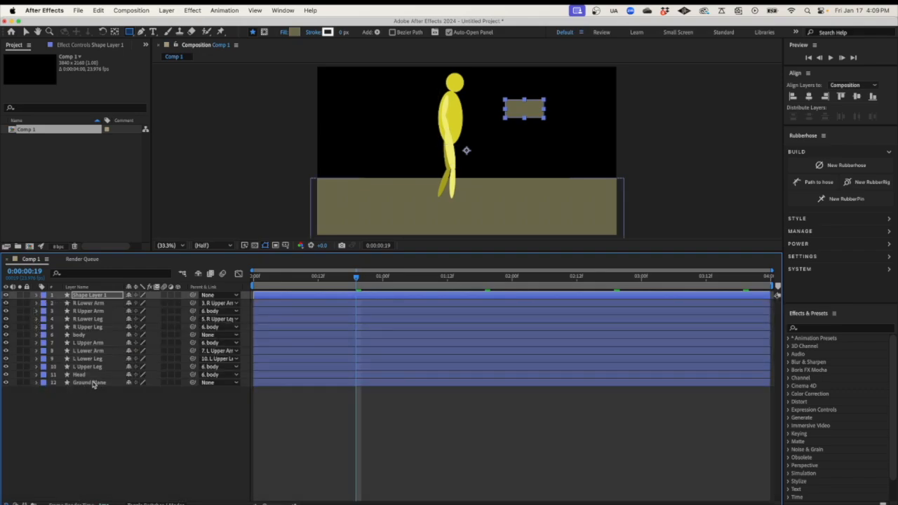
pyautogui.click(97, 296)
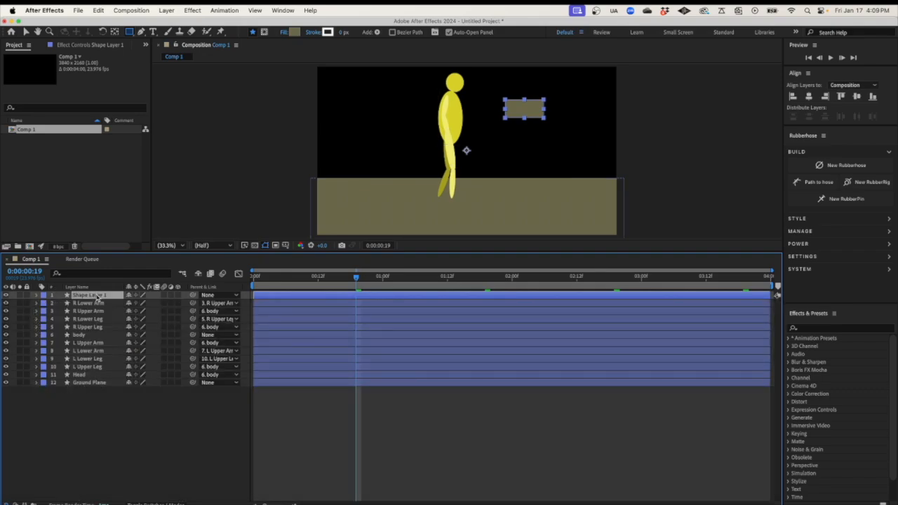
# Rename Shape Layer 1 to 'Background' and reveal its Transform properties
pyautogui.rightClick(97, 296)
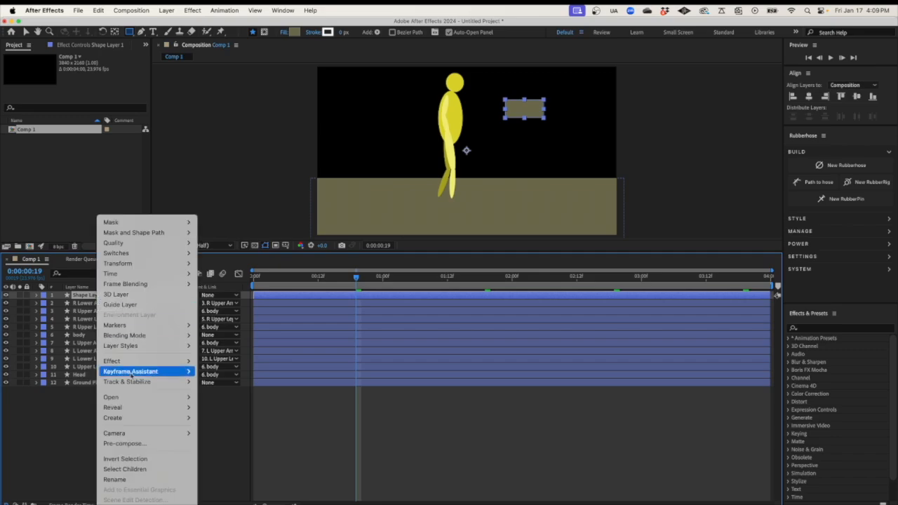
pyautogui.click(120, 476)
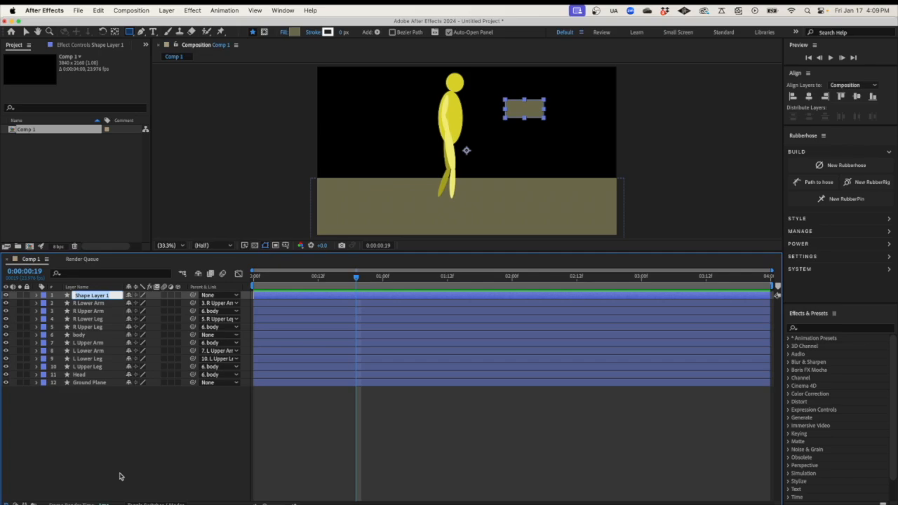
pyautogui.write('Background')
pyautogui.press('Return')
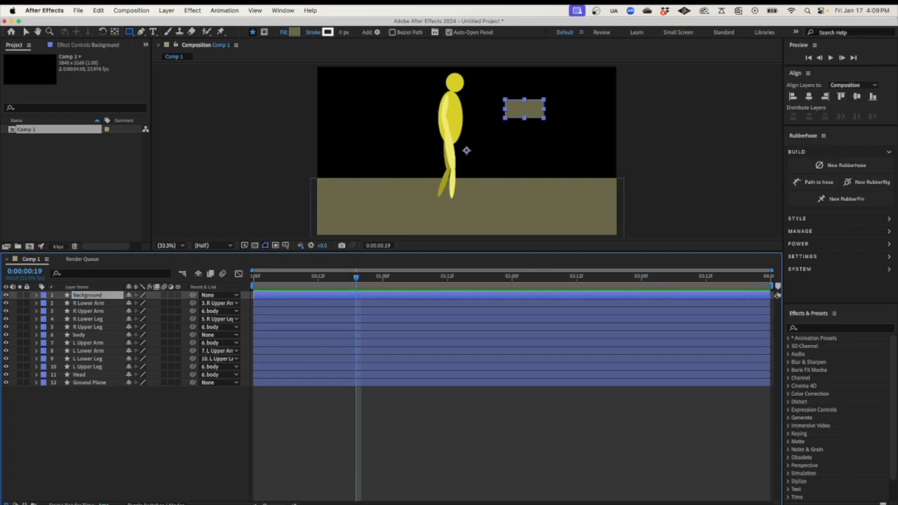
pyautogui.click(35, 295)
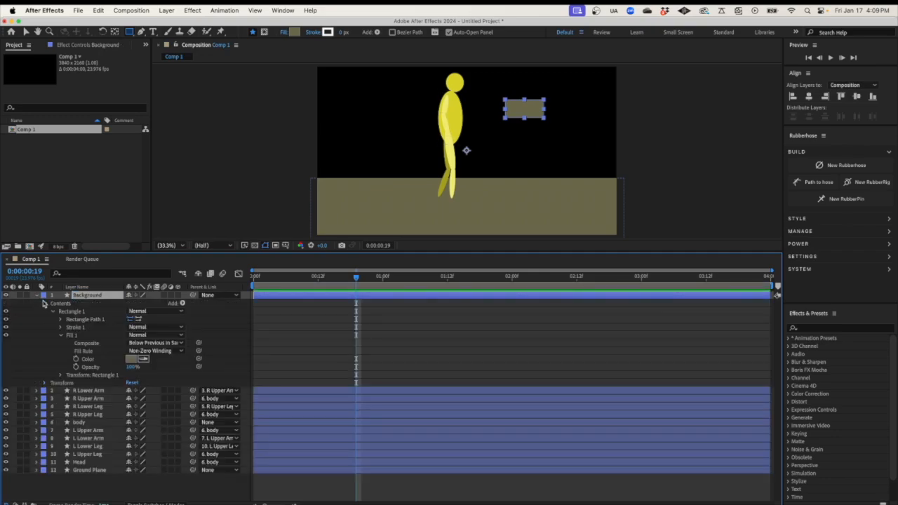
pyautogui.click(44, 303)
pyautogui.click(45, 312)
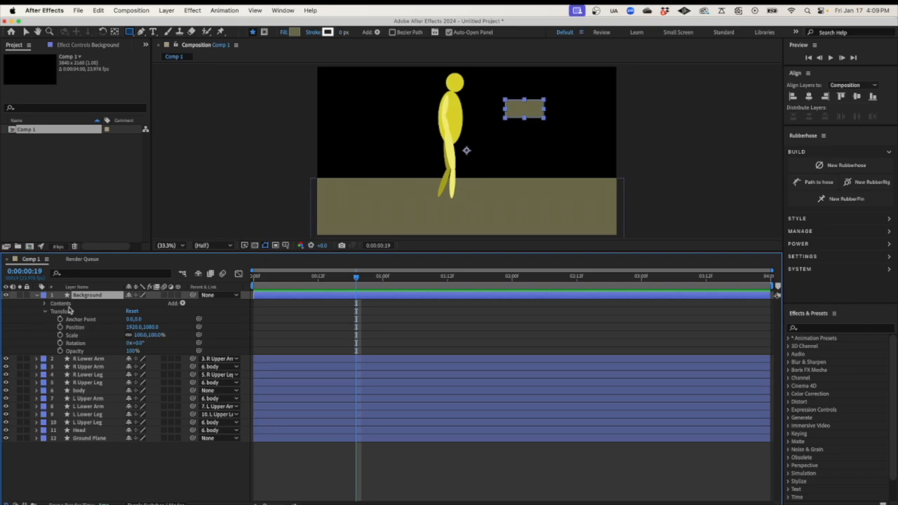
# Centre the Background layer's anchor point on the small rectangle with the Pan Behind tool
pyautogui.click(115, 33)
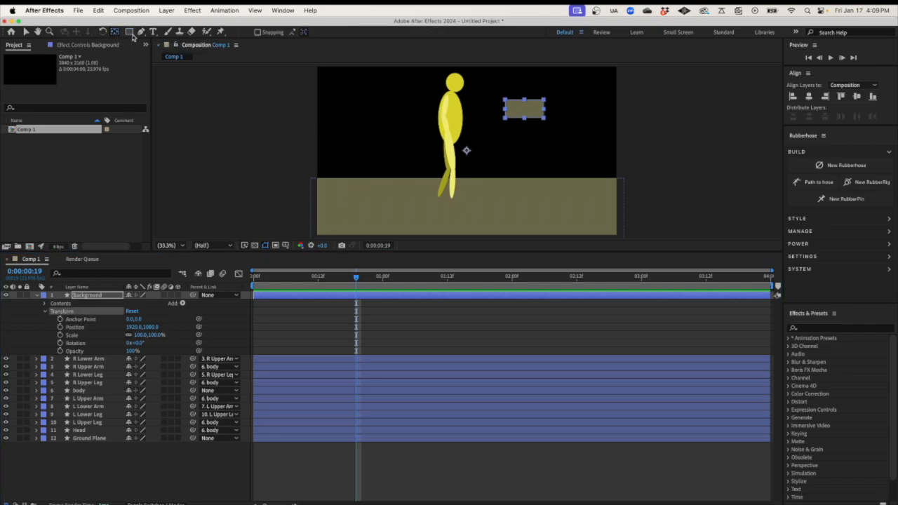
pyautogui.moveTo(467, 153); pyautogui.dragTo(524, 109)
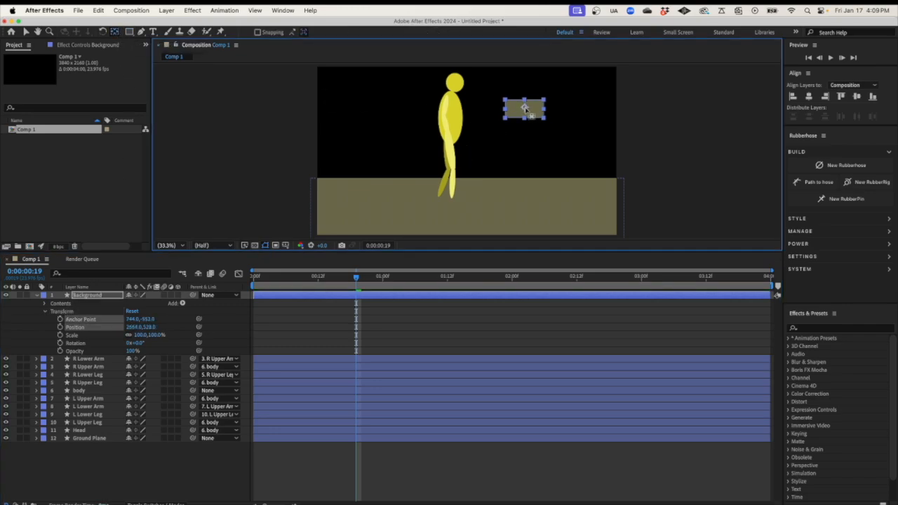
pyautogui.click(79, 329)
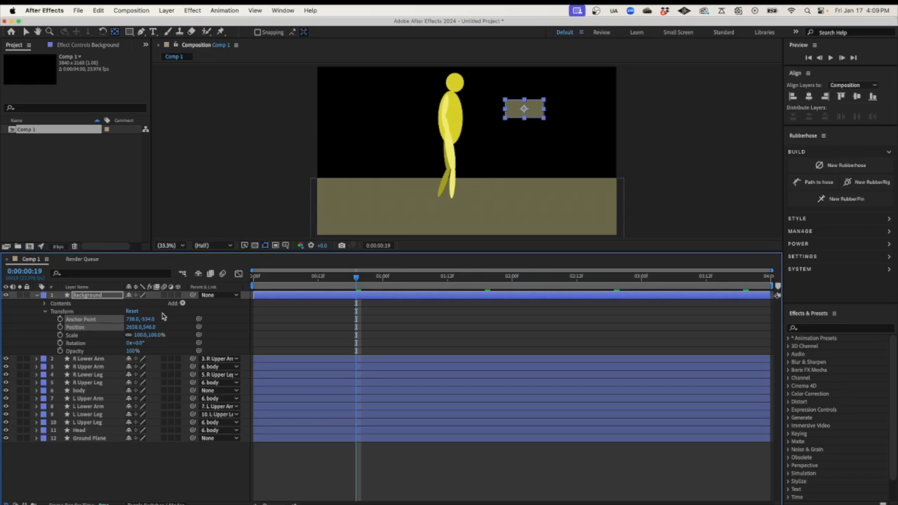
pyautogui.click(118, 295)
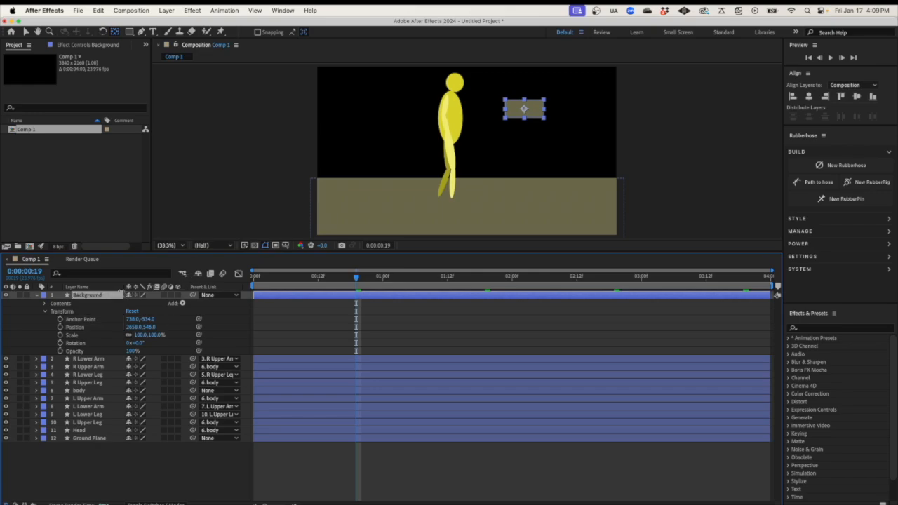
# Move the rectangle just past the comp's right edge (4164,558) and set a Position keyframe
pyautogui.click(27, 33)
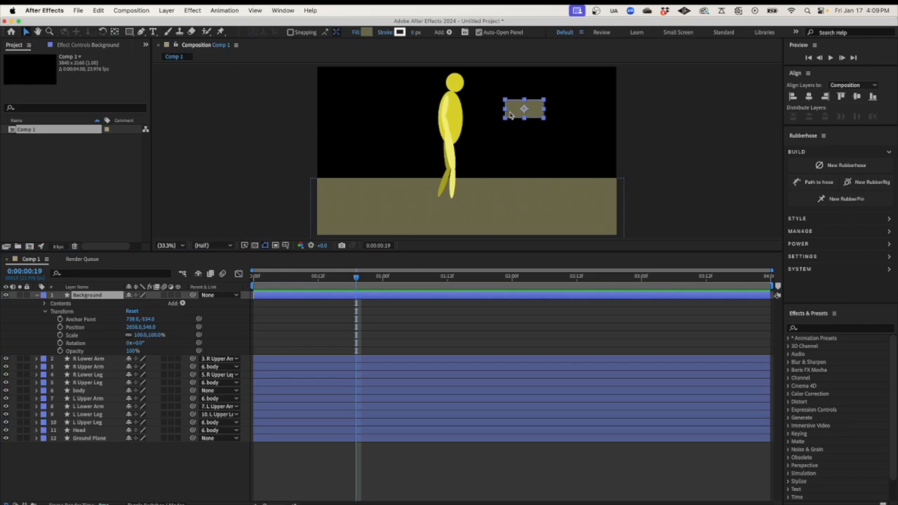
pyautogui.click(514, 116)
pyautogui.moveTo(514, 116); pyautogui.dragTo(632, 118)
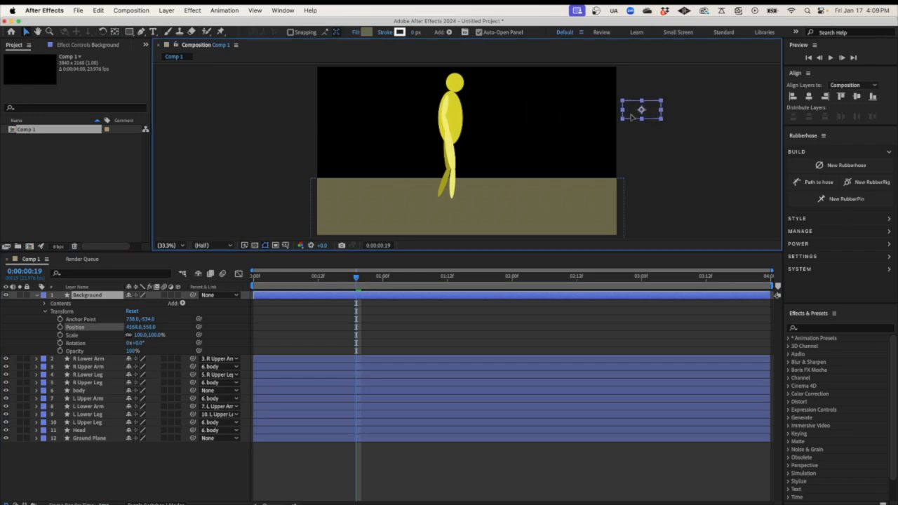
pyautogui.click(61, 328)
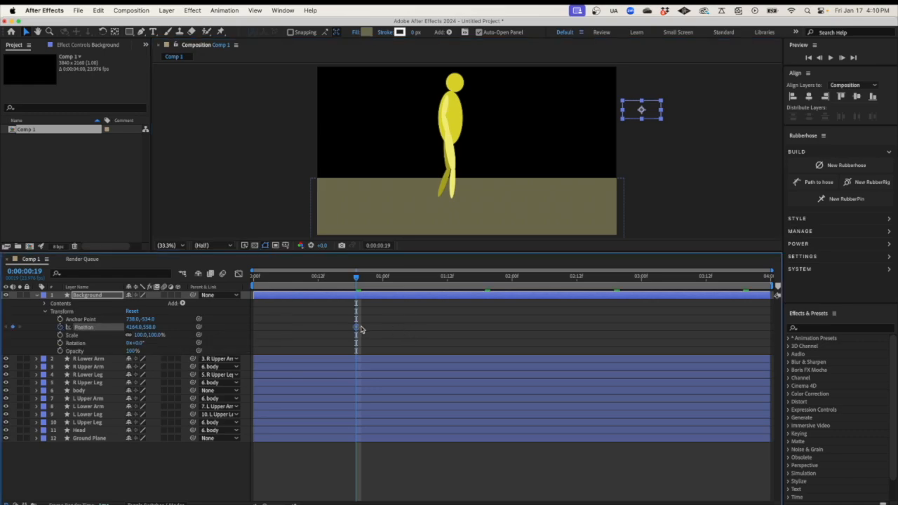
# Move the first Position keyframe to 0:00, go to 1:12, and set Position X to 3626
pyautogui.moveTo(358, 328); pyautogui.dragTo(255, 328)
pyautogui.moveTo(357, 278); pyautogui.dragTo(447, 282)
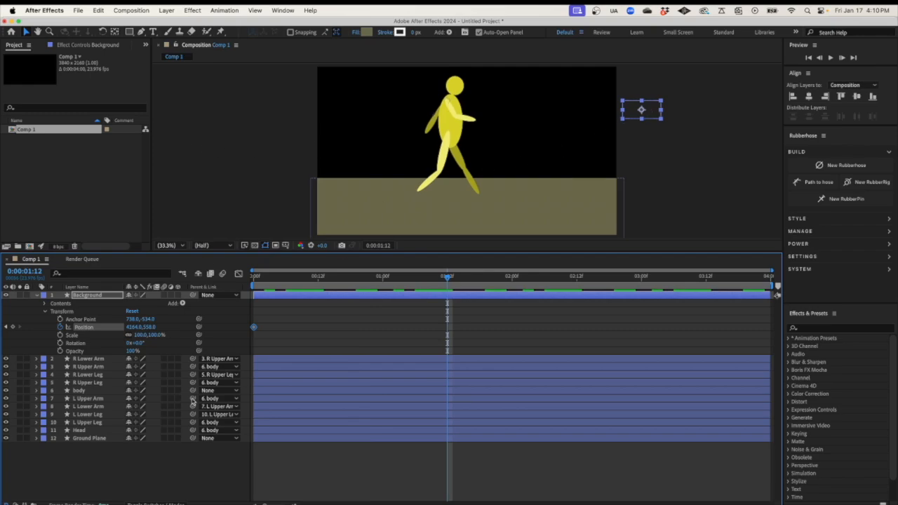
pyautogui.click(133, 327)
pyautogui.write('3626')
pyautogui.press('Return')
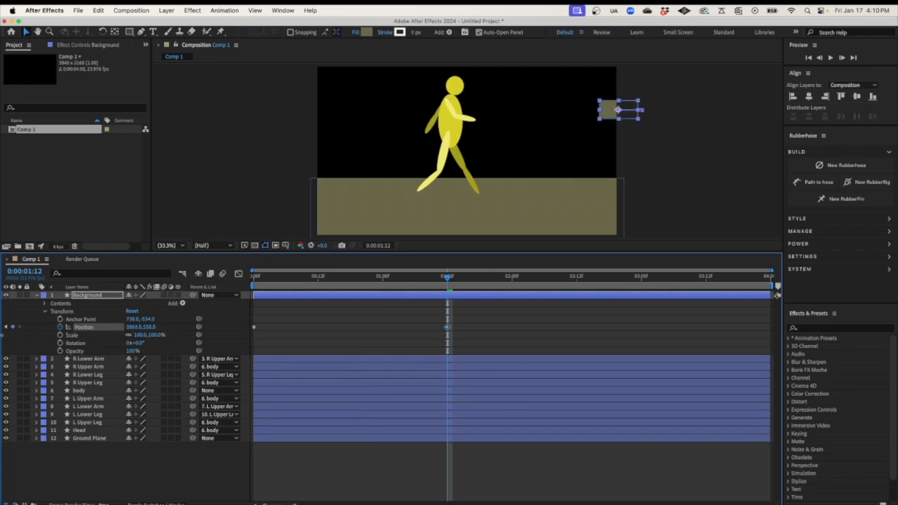
# Scrub Position X down to -458 so the rectangle sits fully off the left edge
pyautogui.moveTo(144, 328); pyautogui.dragTo(100, 472)
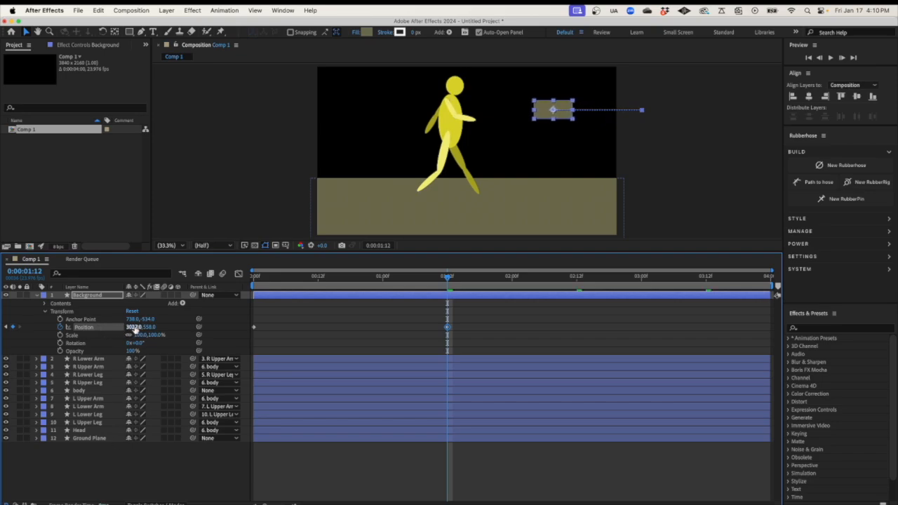
pyautogui.moveTo(134, 329); pyautogui.dragTo(110, 400)
pyautogui.moveTo(132, 329); pyautogui.dragTo(110, 445)
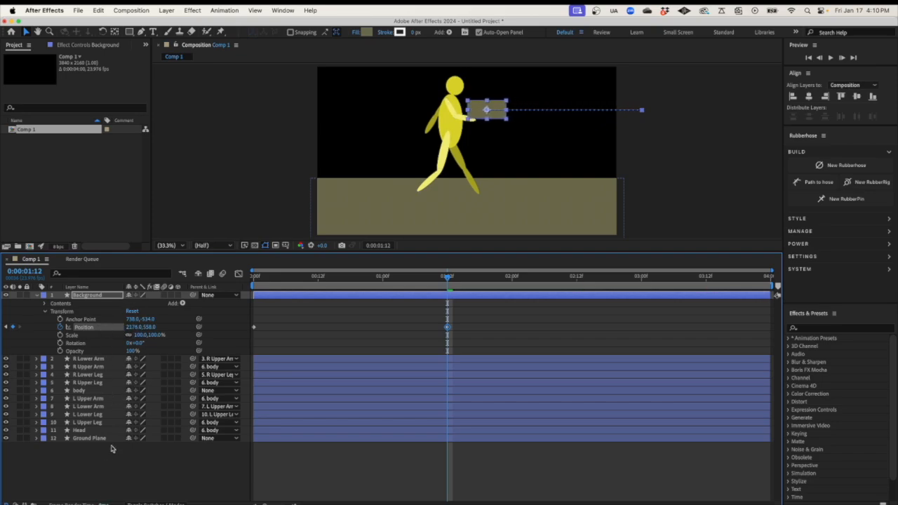
pyautogui.moveTo(131, 328); pyautogui.dragTo(106, 427)
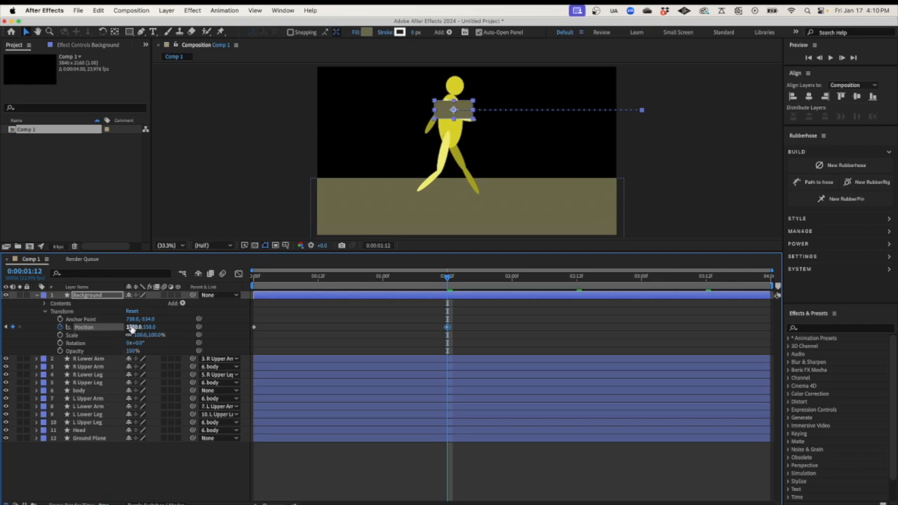
pyautogui.moveTo(132, 329); pyautogui.dragTo(122, 393)
pyautogui.moveTo(133, 328); pyautogui.dragTo(99, 481)
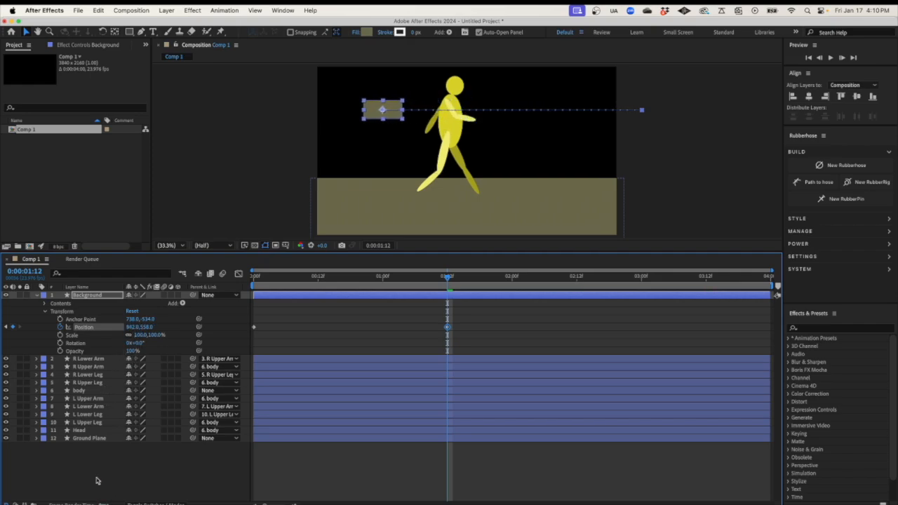
pyautogui.moveTo(132, 327); pyautogui.dragTo(138, 365)
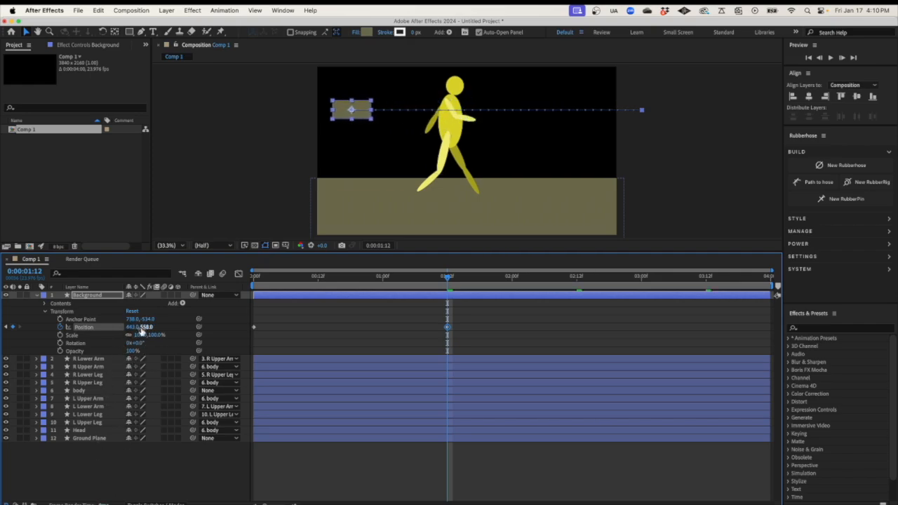
pyautogui.moveTo(132, 328); pyautogui.dragTo(125, 489)
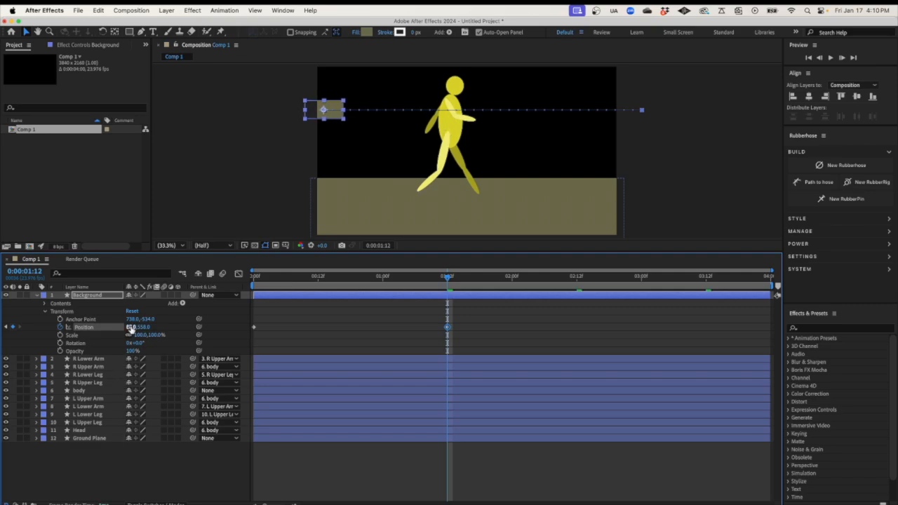
pyautogui.moveTo(132, 328); pyautogui.dragTo(116, 391)
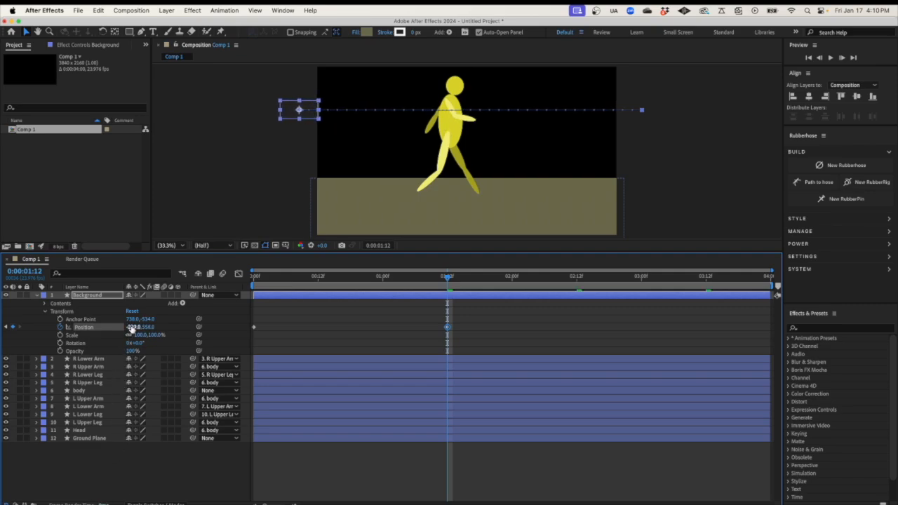
pyautogui.moveTo(132, 328); pyautogui.dragTo(118, 422)
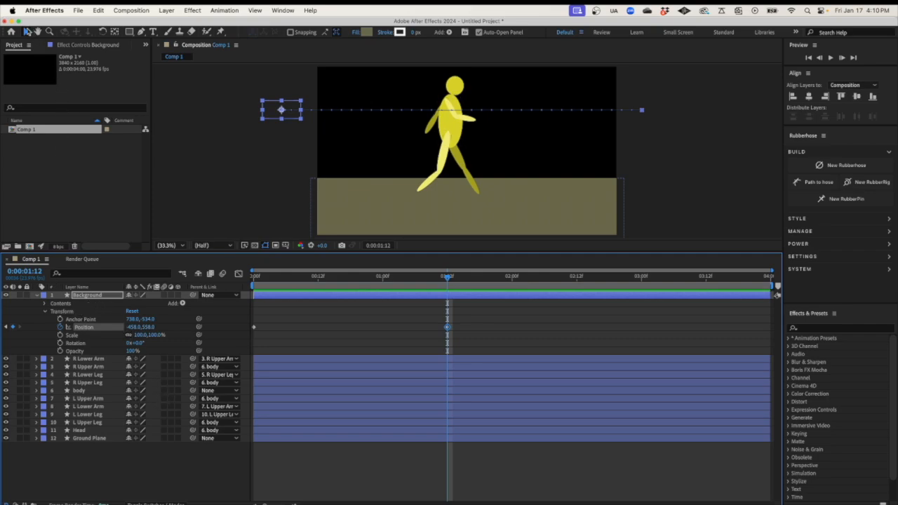
# Select both Position keyframes and paste them at 2:12
pyautogui.click(27, 32)
pyautogui.moveTo(461, 319); pyautogui.dragTo(247, 344)
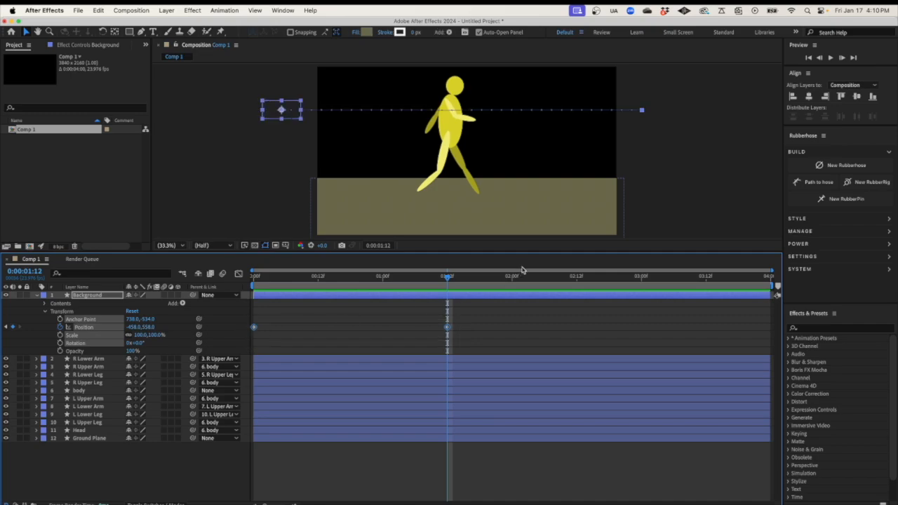
pyautogui.moveTo(450, 279); pyautogui.dragTo(576, 282)
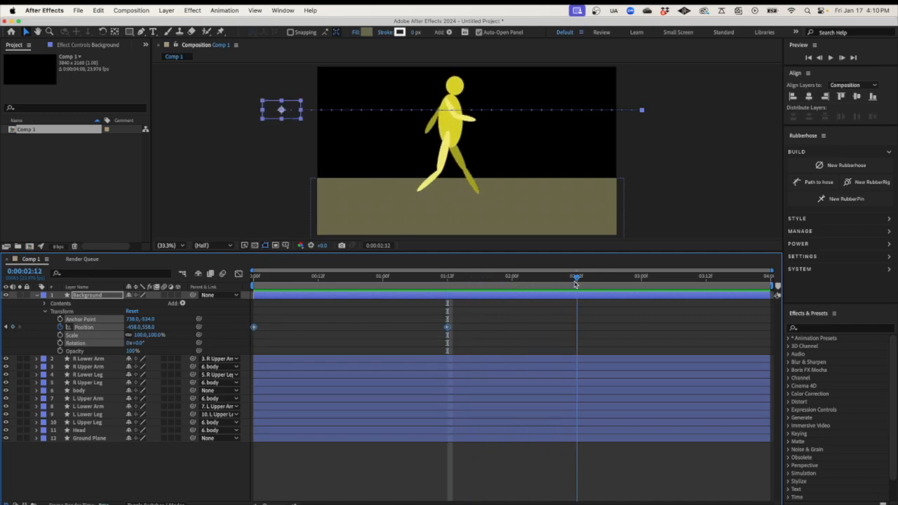
pyautogui.moveTo(576, 282)
pyautogui.mouseDown()
pyautogui.moveTo(637, 281)
pyautogui.moveTo(576, 286)
pyautogui.mouseUp()
pyautogui.press('cmd+v')
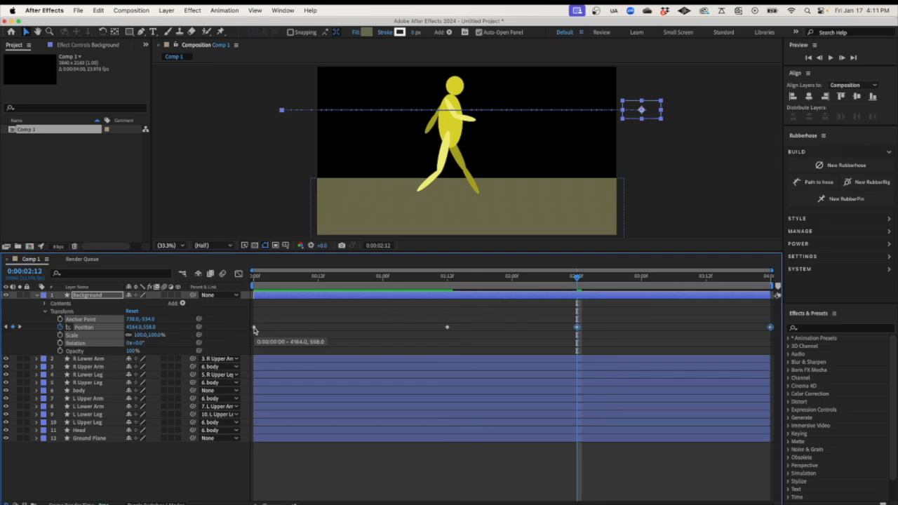
# Paste the 1:12 Position keyframe at 2:11 so the rectangle jumps back at 2:12
pyautogui.click(320, 278)
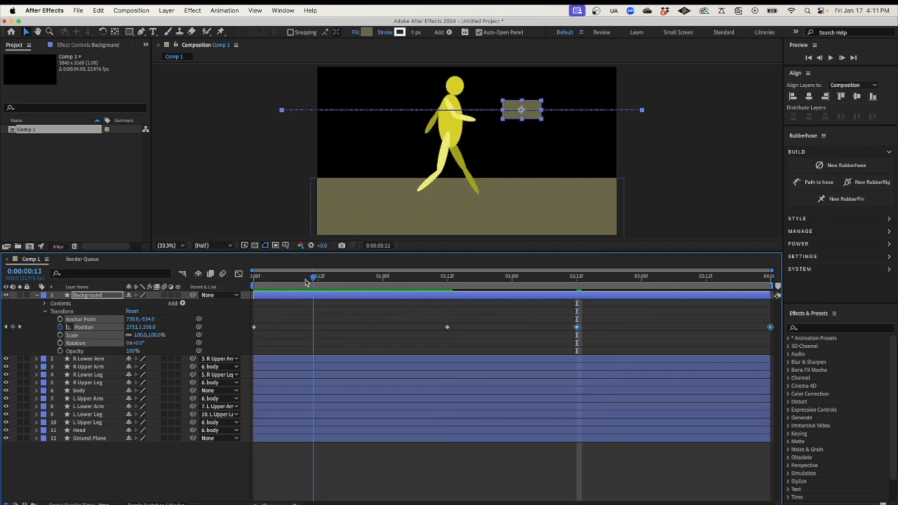
pyautogui.moveTo(412, 297); pyautogui.dragTo(450, 311)
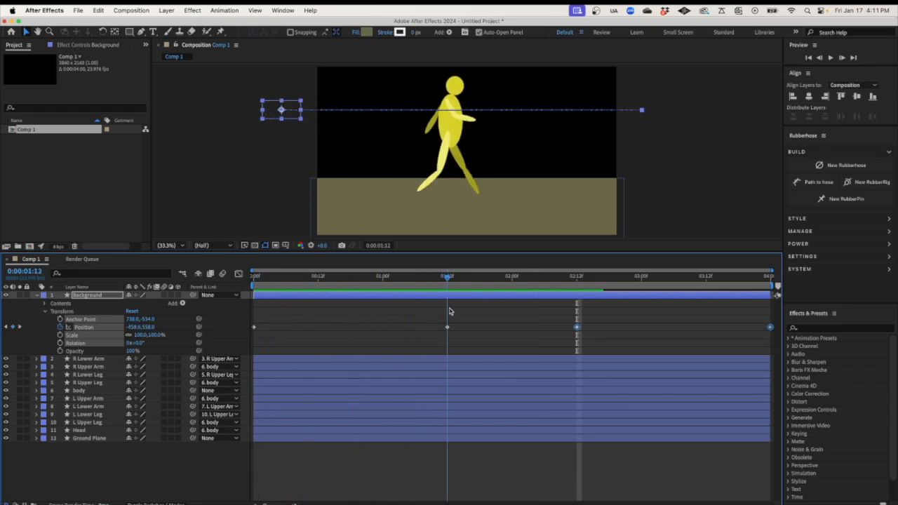
pyautogui.click(448, 328)
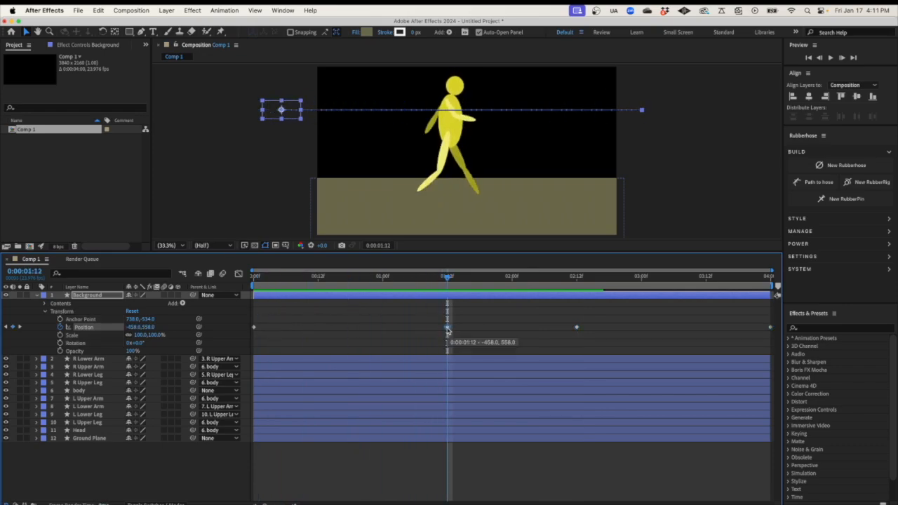
pyautogui.moveTo(449, 283); pyautogui.dragTo(572, 289)
pyautogui.press('super+v')
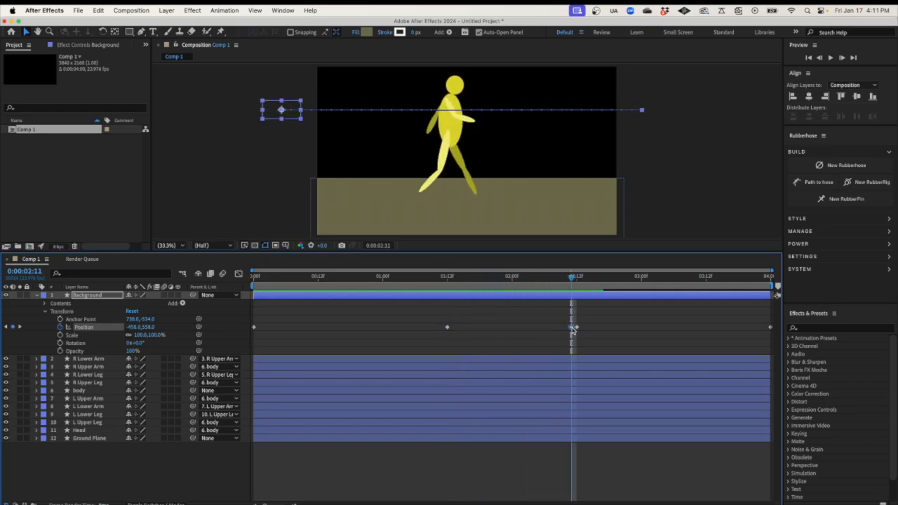
pyautogui.moveTo(573, 282); pyautogui.dragTo(577, 282)
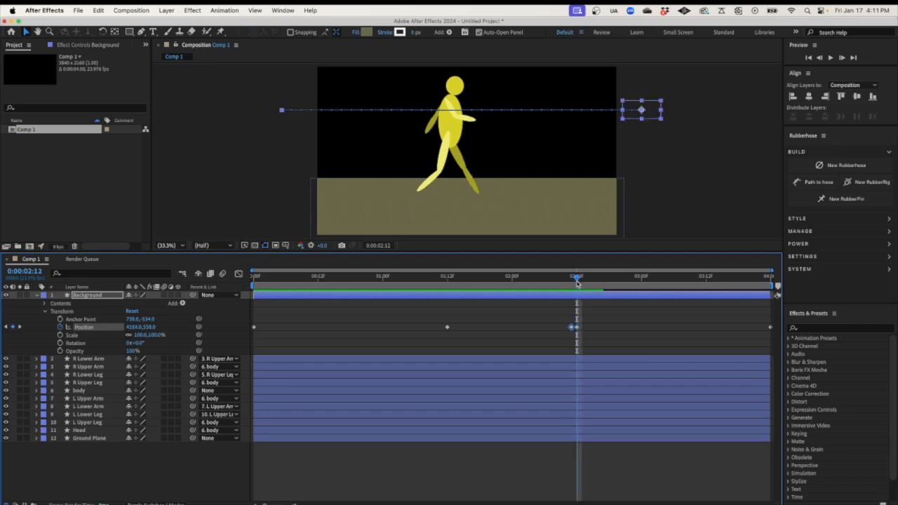
# Preview the two right-to-left sweeps from the first frame
pyautogui.press('space')
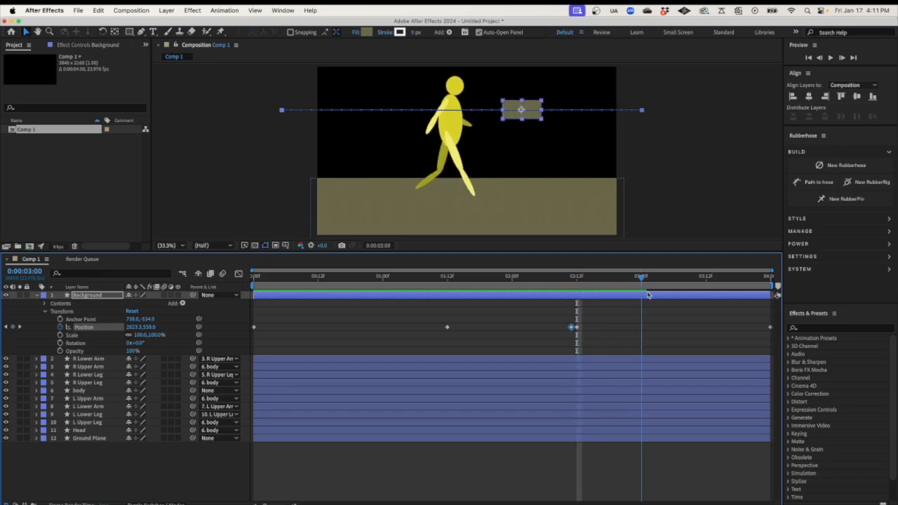
pyautogui.press('space')
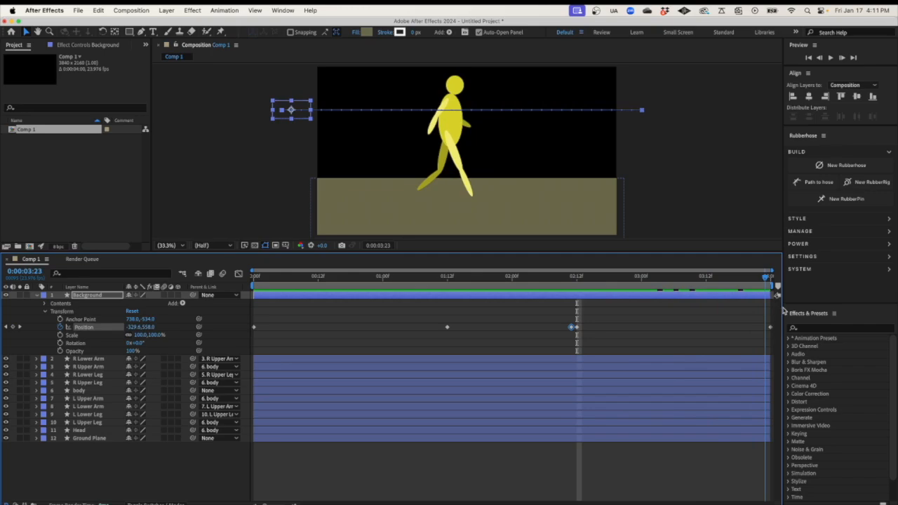
pyautogui.moveTo(270, 280); pyautogui.dragTo(239, 279)
pyautogui.press('space')
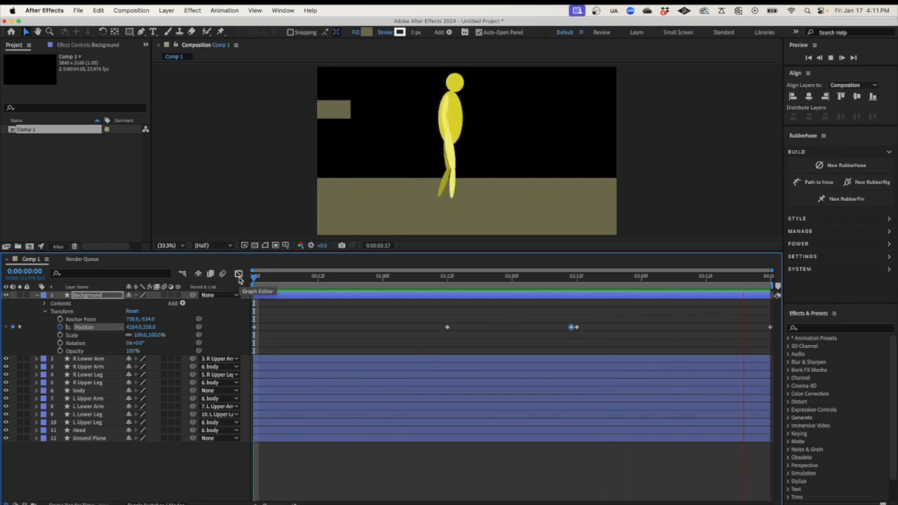
# Move the collapsed Background layer beneath Ground Plane and preview the animation from the start
pyautogui.press('space')
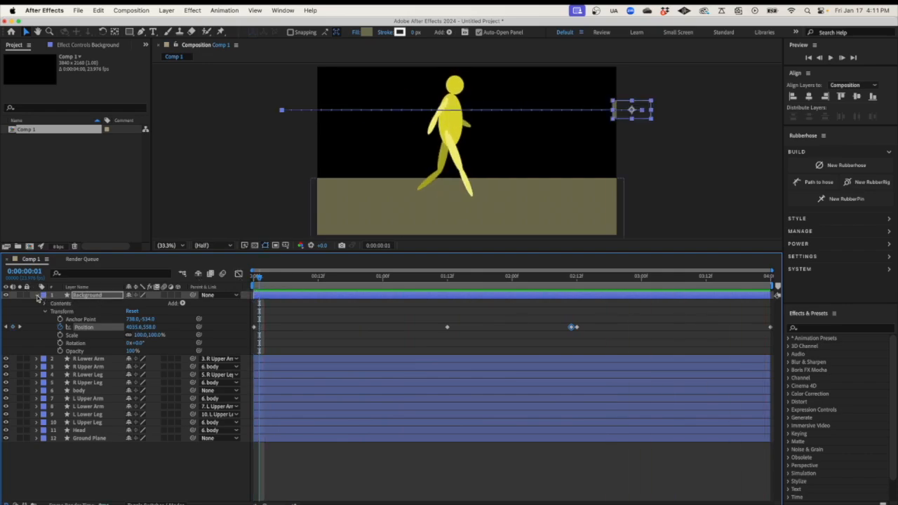
pyautogui.click(38, 295)
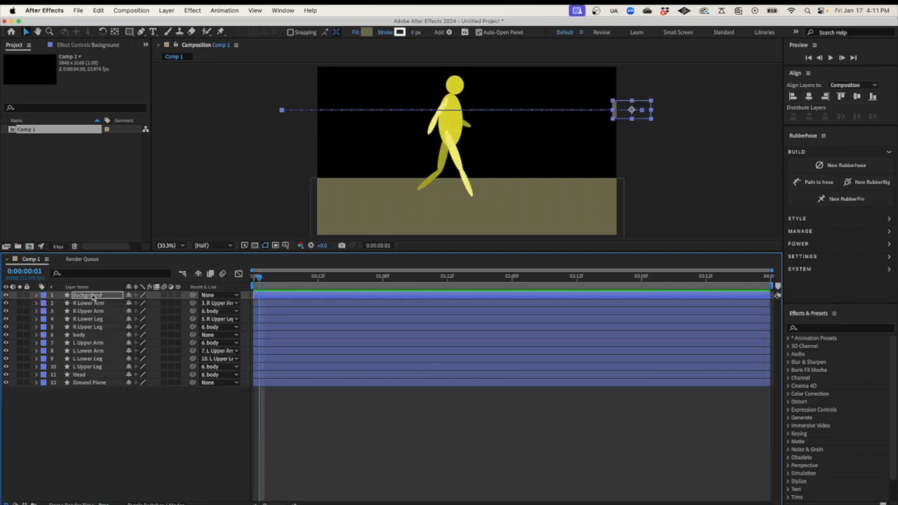
pyautogui.moveTo(93, 297); pyautogui.dragTo(89, 384)
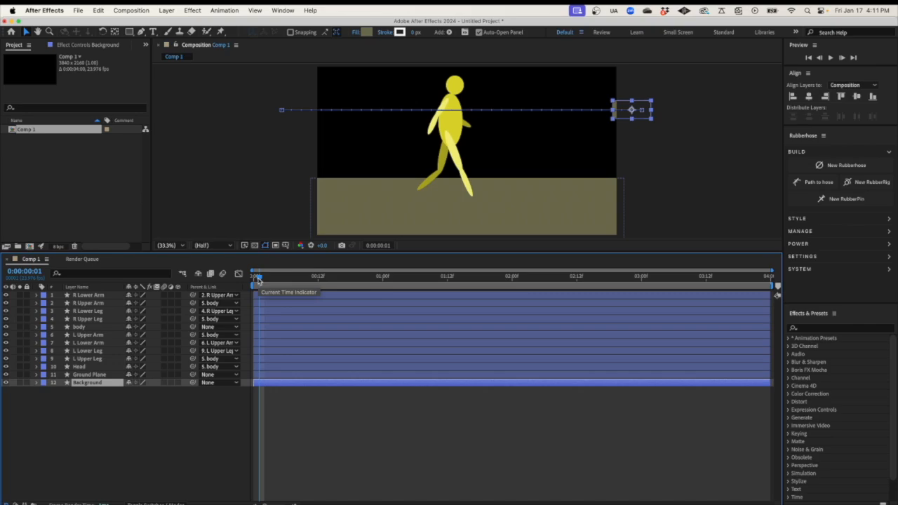
pyautogui.moveTo(259, 279); pyautogui.dragTo(254, 279)
pyautogui.press('space')
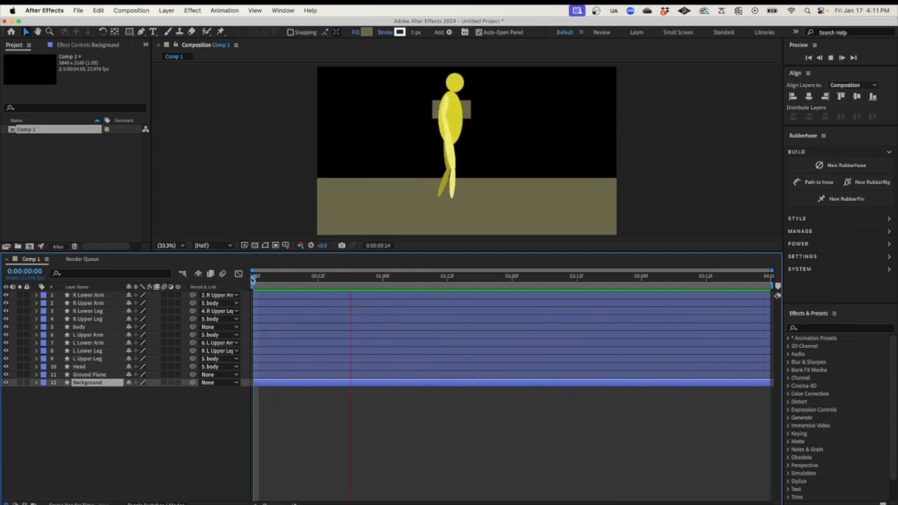
pyautogui.press('space')
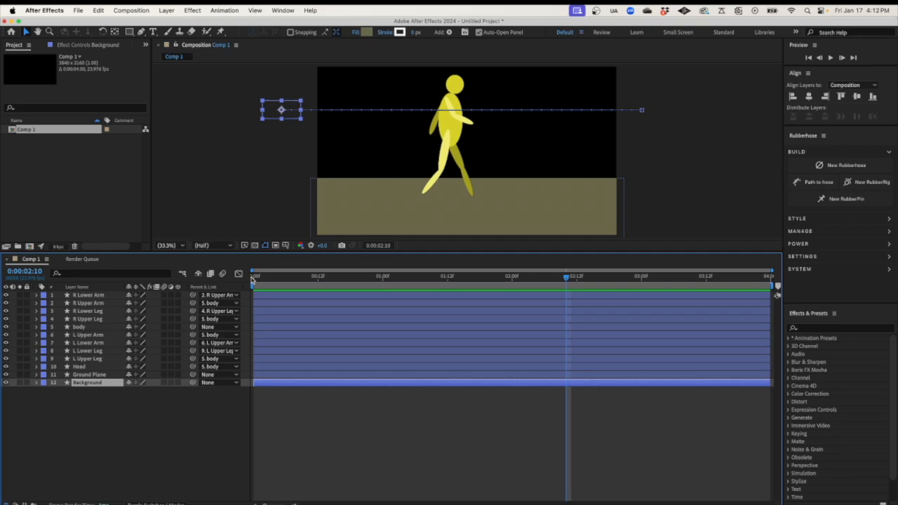
# Save the project to the Desktop as Walk Cycle.aep
pyautogui.press('super+s')
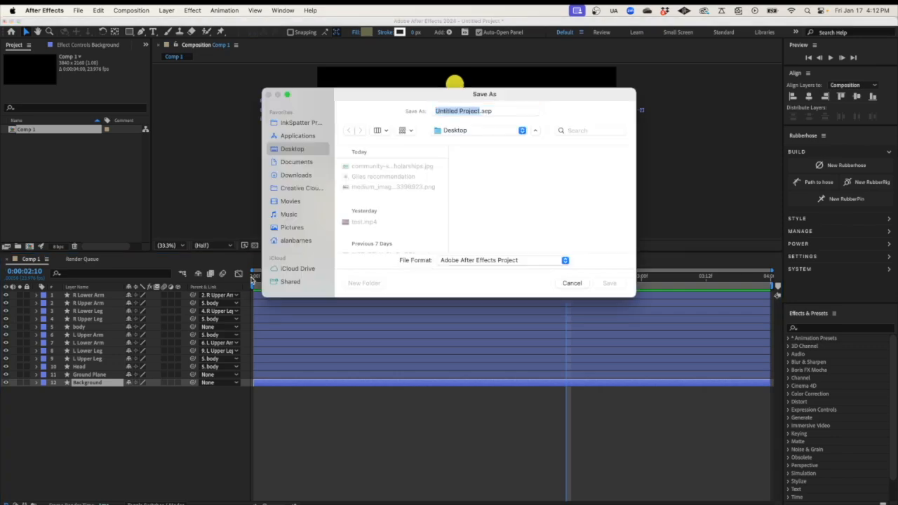
pyautogui.write('Walk')
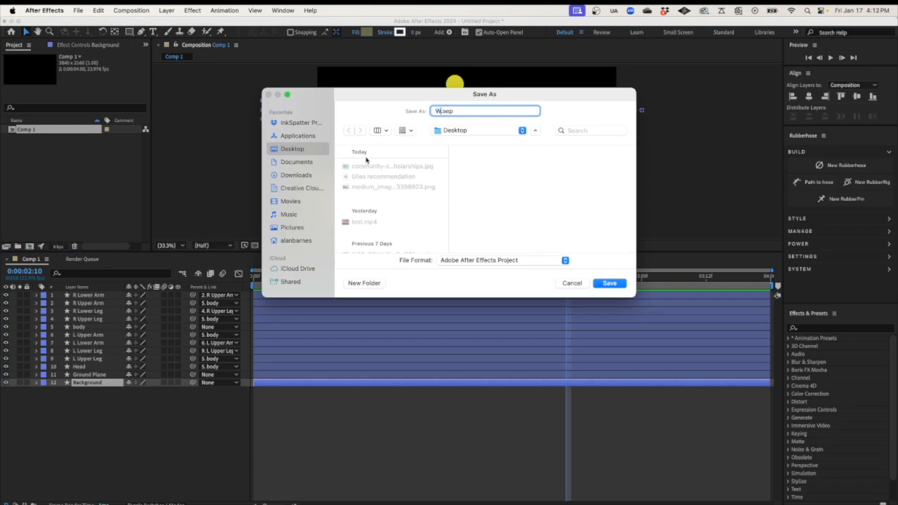
pyautogui.write(' Cycle')
pyautogui.press('Return')
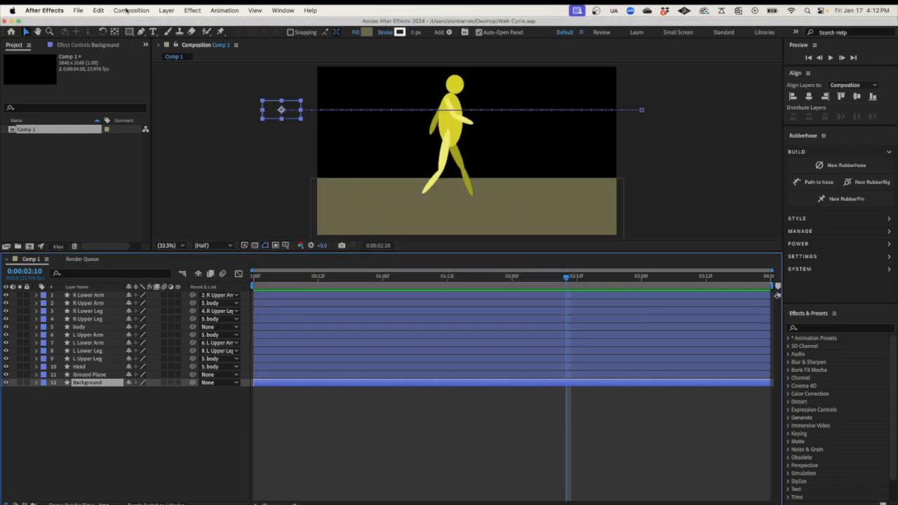
pyautogui.click(127, 10)
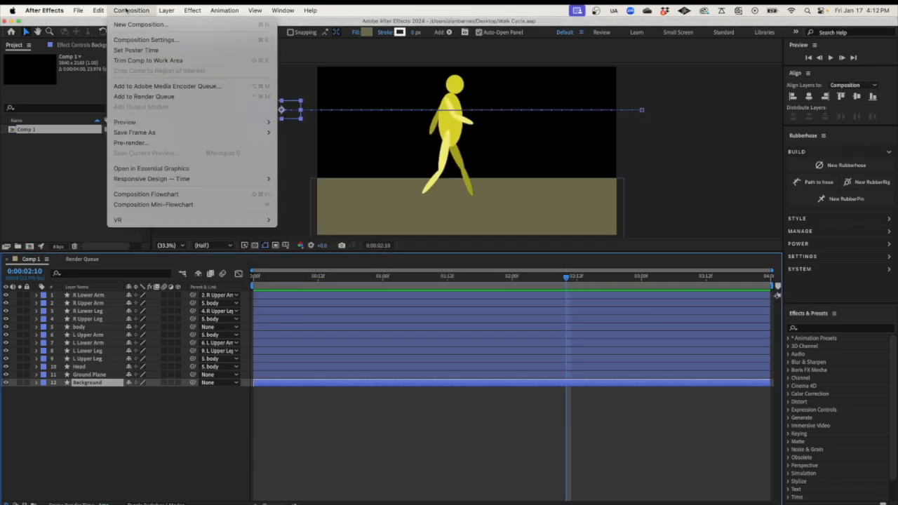
# Queue Comp 1 and render it as H.264 to Walk Cycle.mp4 on the Desktop
pyautogui.click(134, 96)
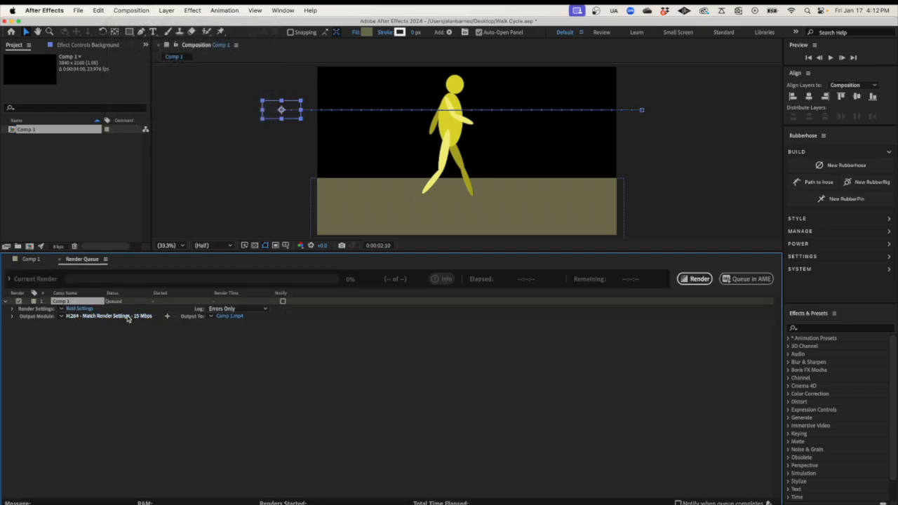
pyautogui.click(224, 317)
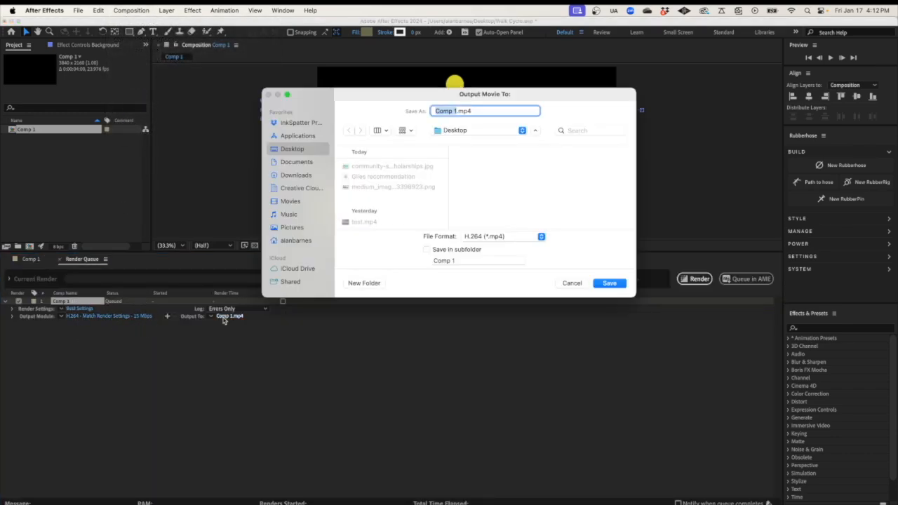
pyautogui.write('Walk Cyc')
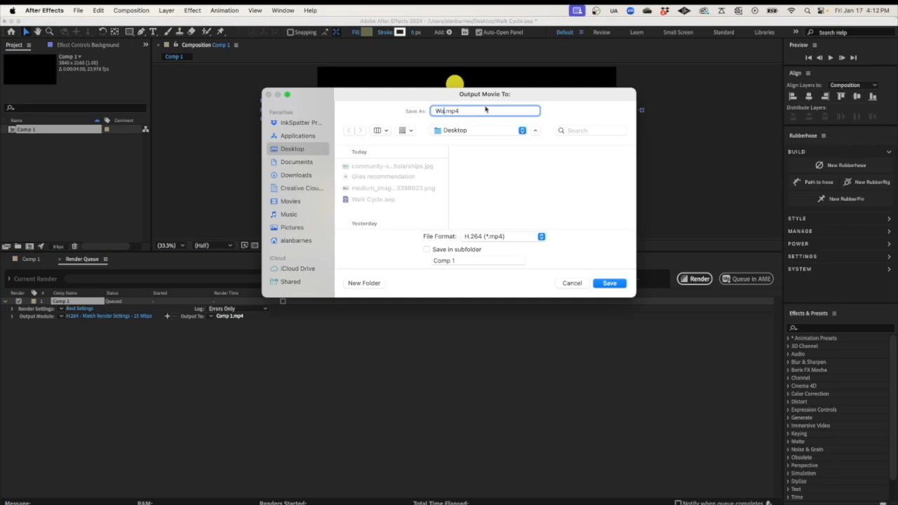
pyautogui.write('le')
pyautogui.click(623, 287)
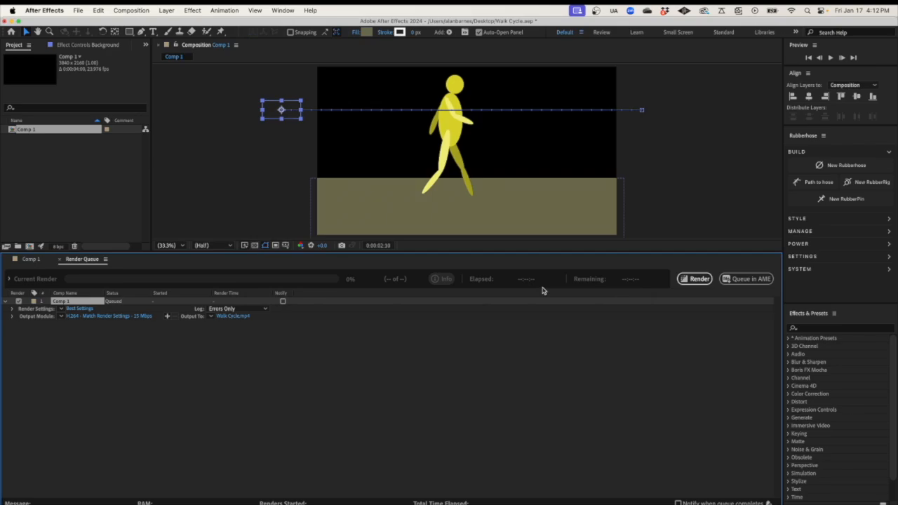
pyautogui.click(693, 282)
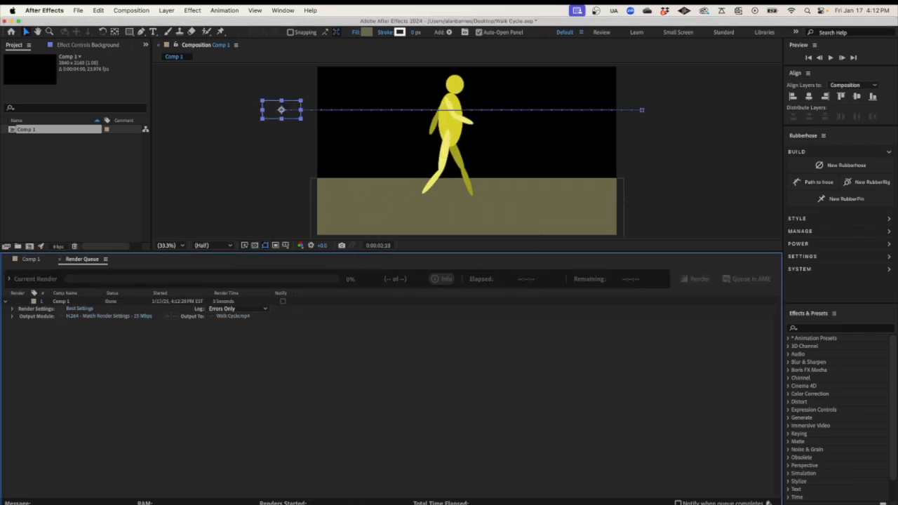
pyautogui.click(259, 504)
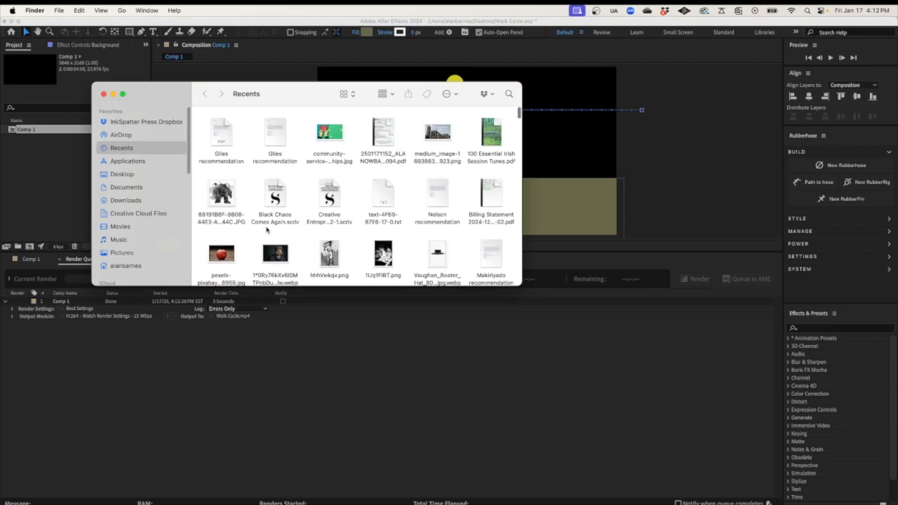
# Play the 2.4 MB Walk Cycle.mp4 from the Desktop in a Quick Look preview
pyautogui.click(133, 173)
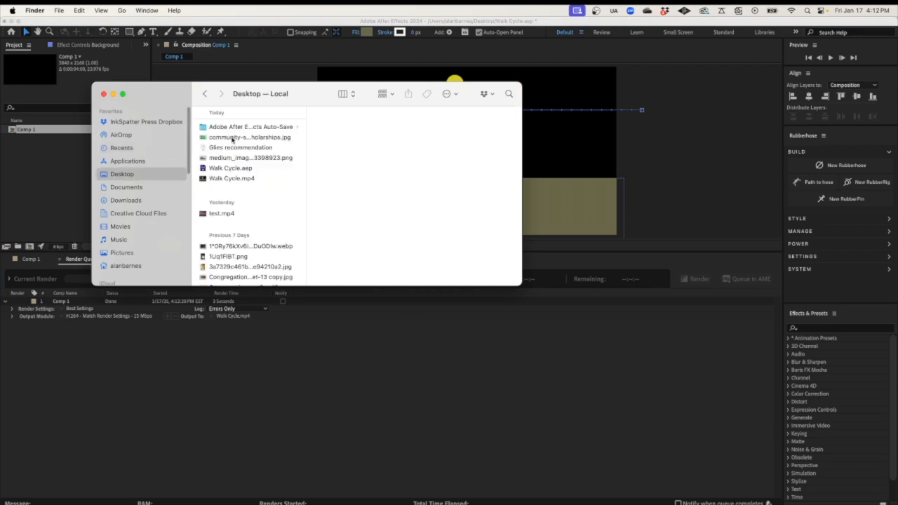
pyautogui.click(230, 179)
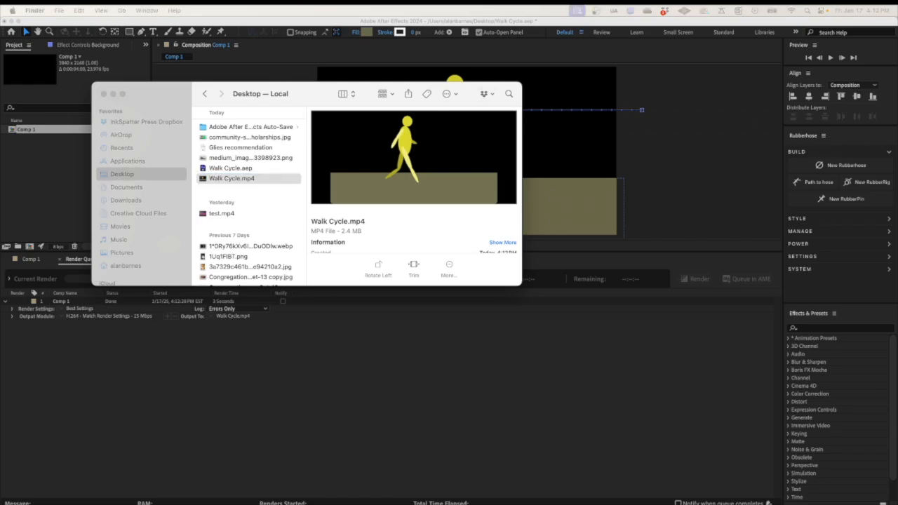
pyautogui.press('space')
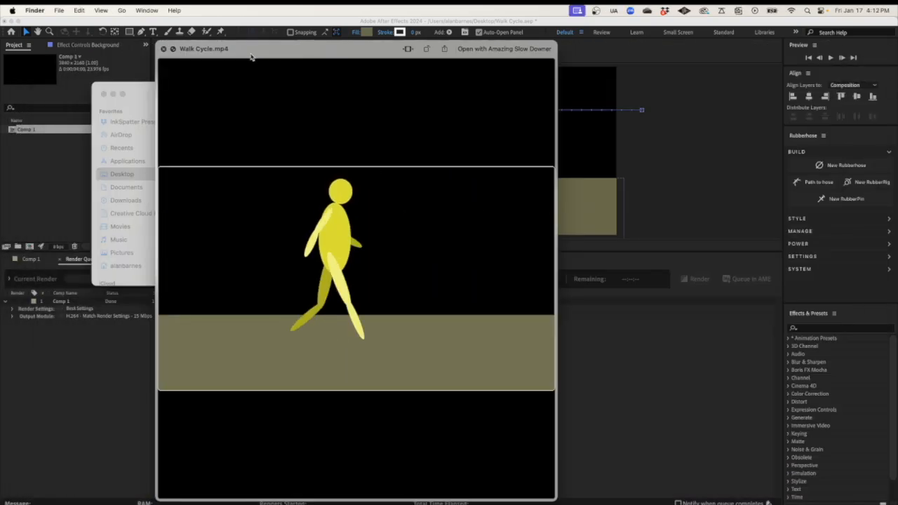
pyautogui.press('space')
pyautogui.press('space')
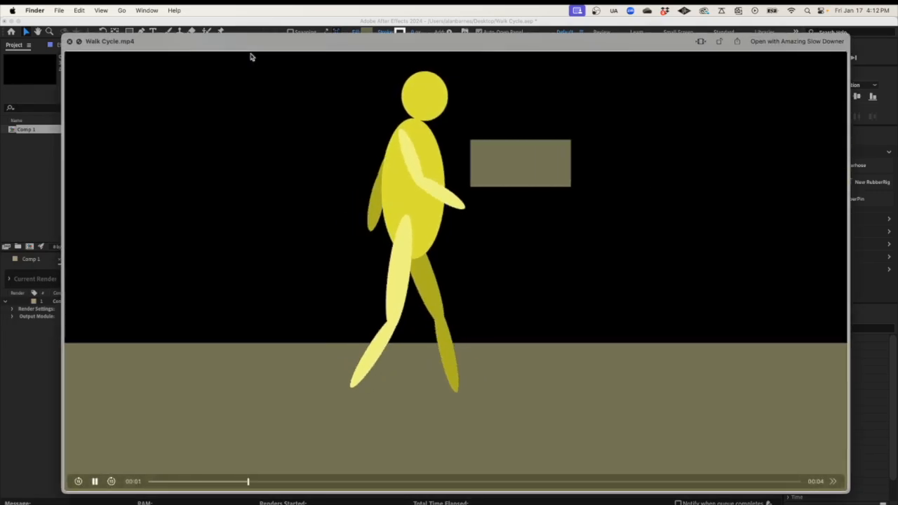